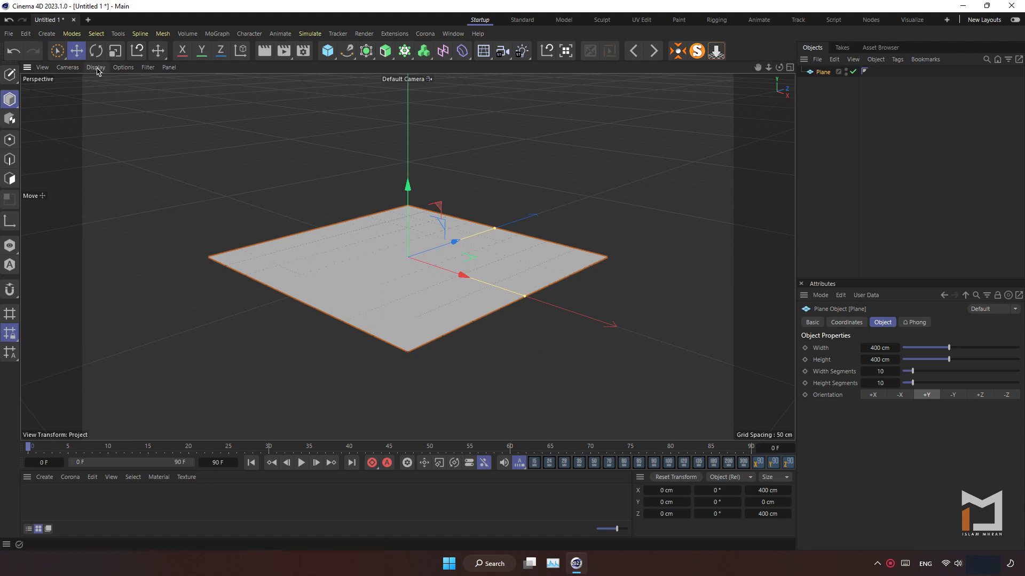
Show the mesh lines on shaded objects in the viewport and reduce the plane's width and height segments to 1.
left_click(96, 67)
left_click(113, 105)
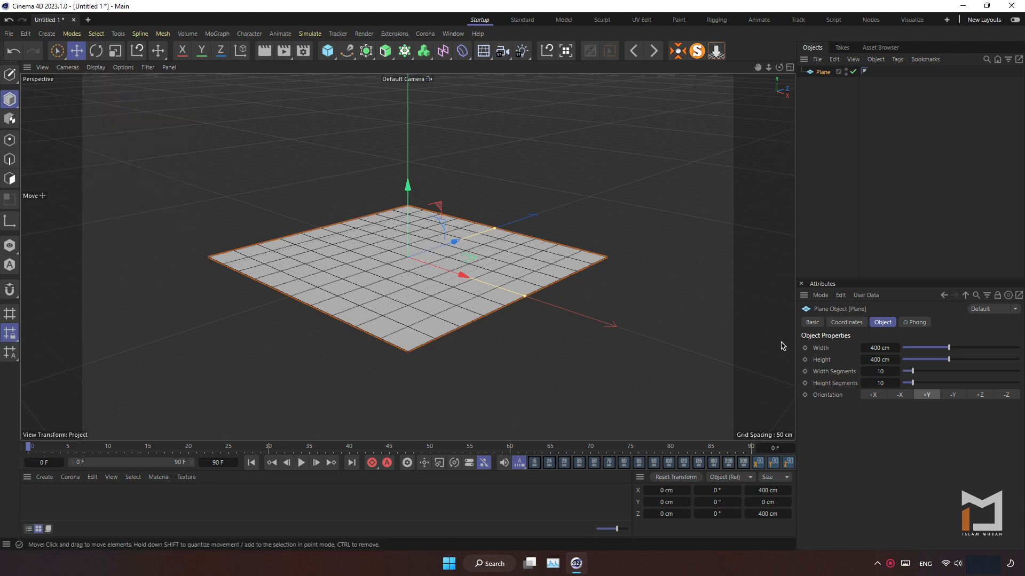
left_click_drag(912, 372, 902, 385)
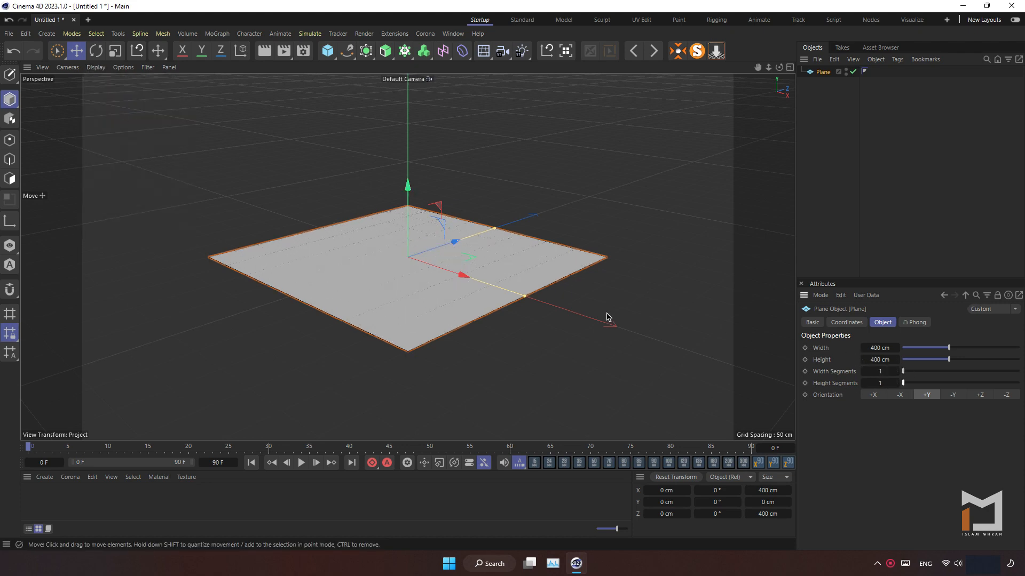
Set the plane's height to 800 cm.
left_click(878, 359)
type("6")
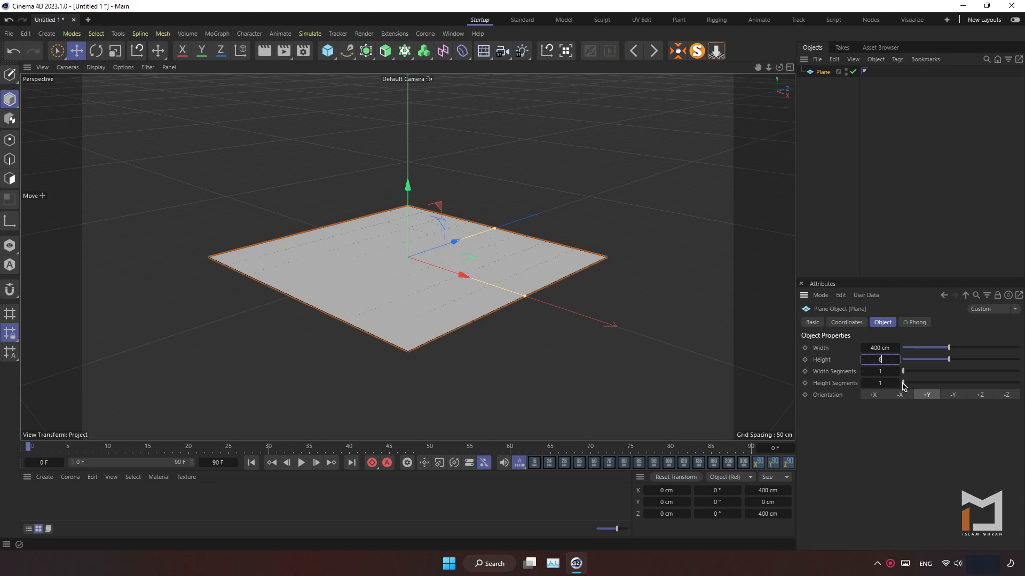
key("Return")
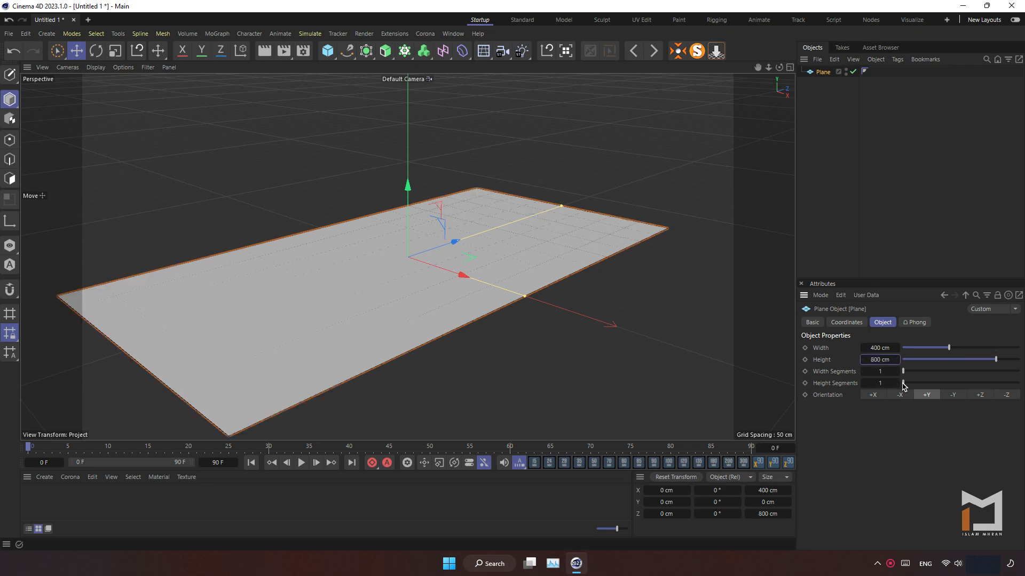
Add a Bullet Collider Body tag to the plane.
right_click(824, 77)
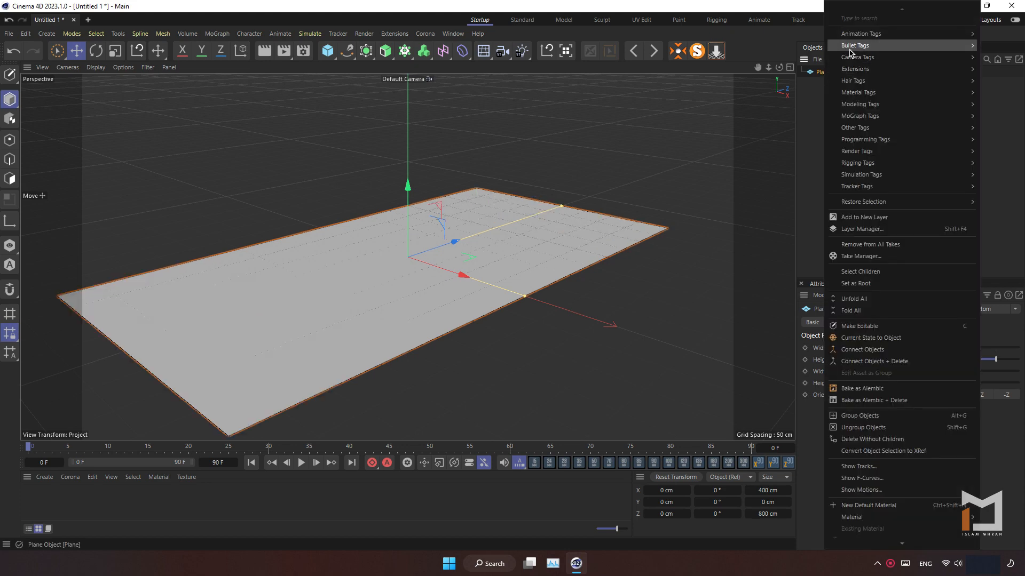
mouse_move(854, 45)
left_click(797, 76)
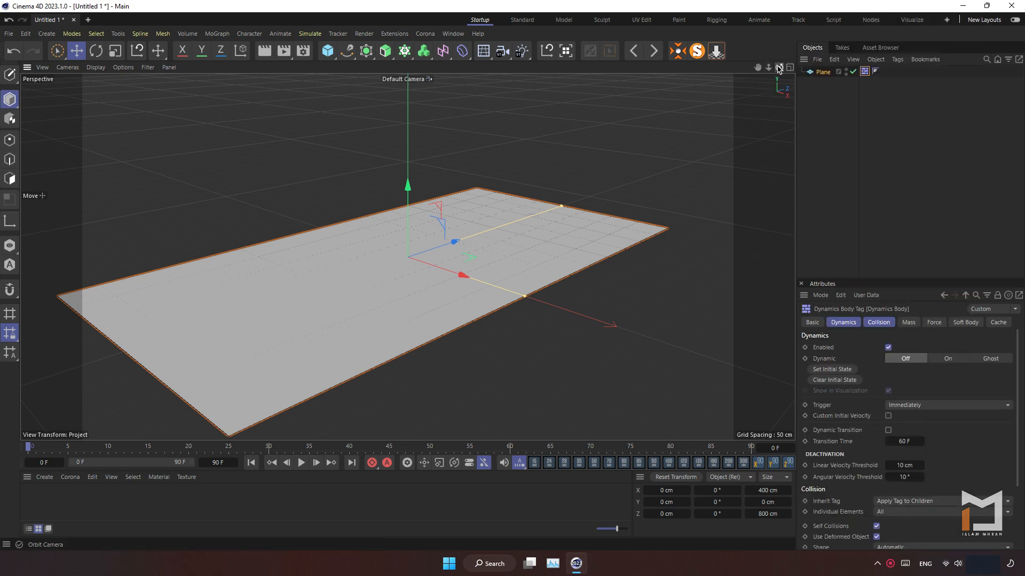
Add a cube and thin it along Z to about 37 cm.
left_click_drag(780, 67, 522, 83)
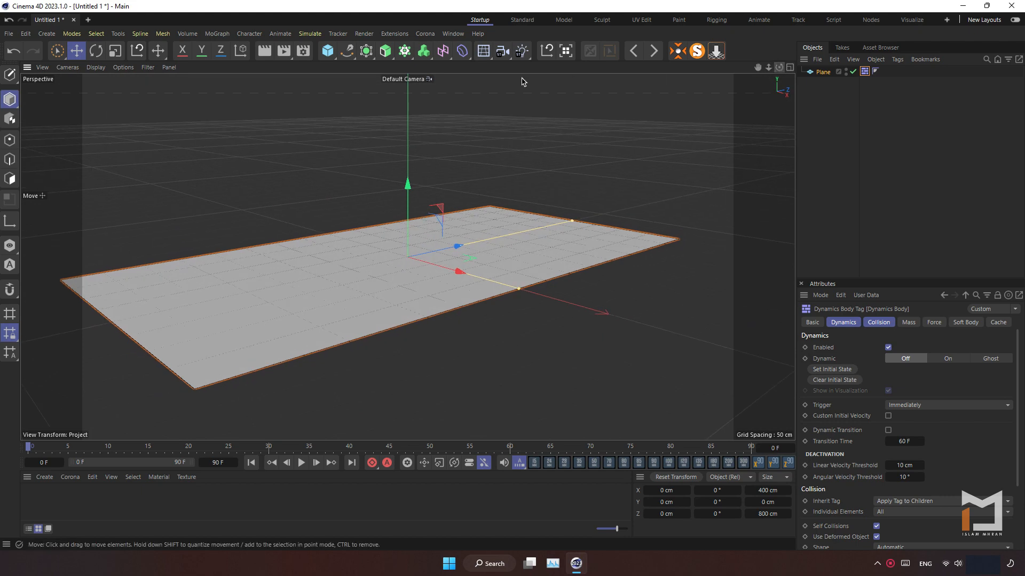
left_click(327, 51)
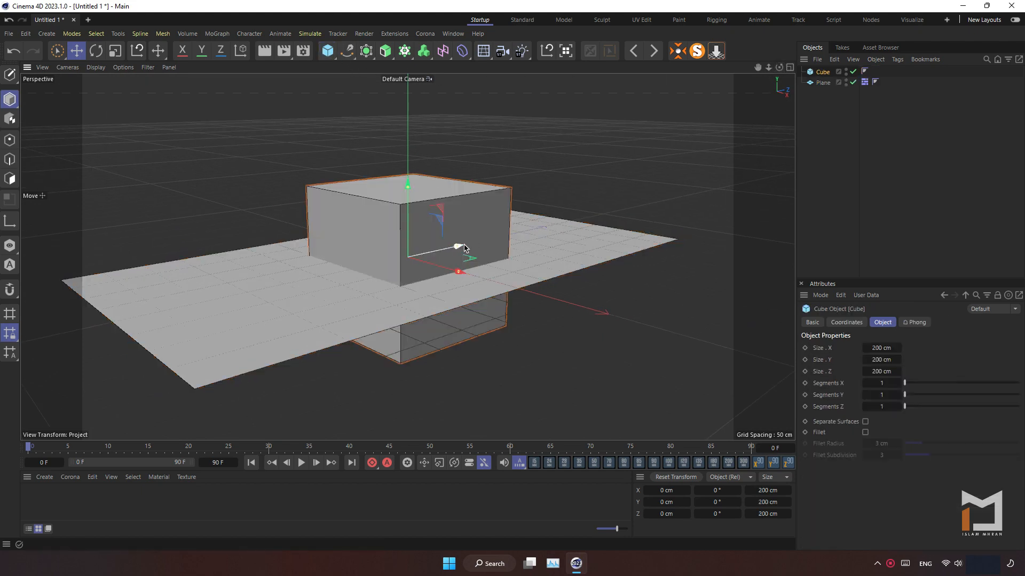
left_click_drag(455, 248, 417, 257)
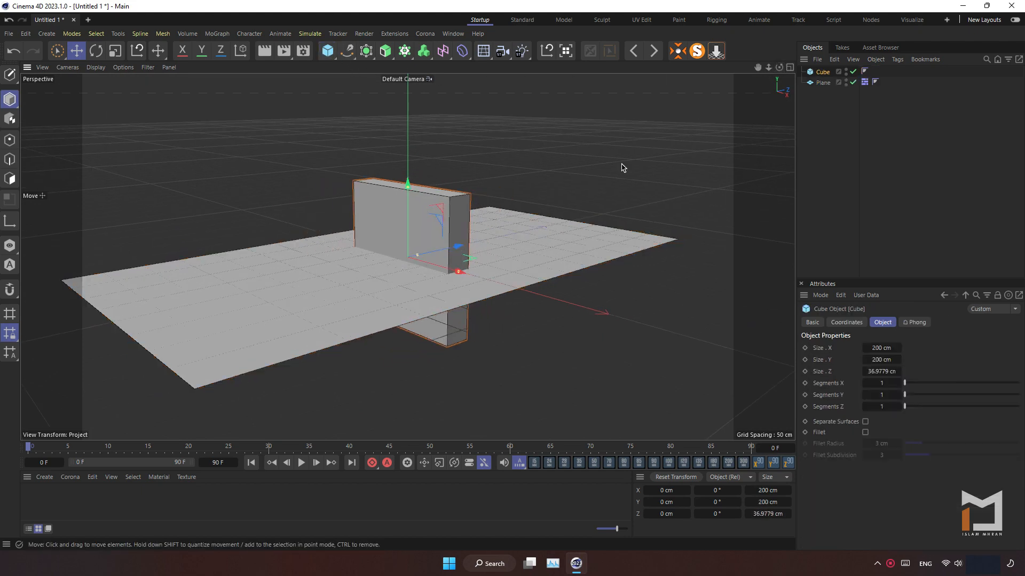
Drop the cube so it stands on the floor plane and set its Z size to 35 cm.
left_click(715, 52)
left_click(894, 373)
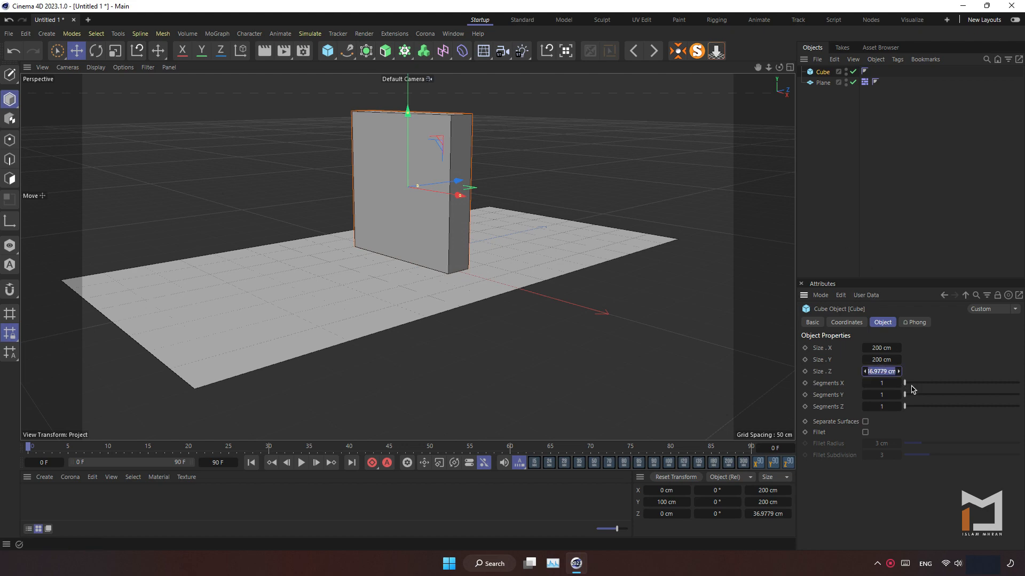
type("35")
key("Return")
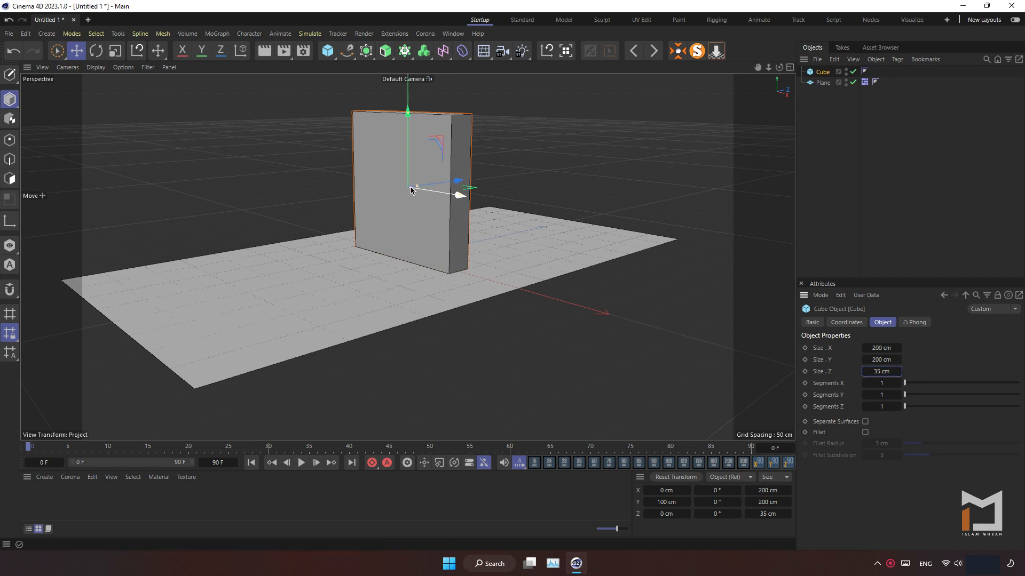
Add a Voronoi Fracture object as the parent of the cube.
left_click(405, 51)
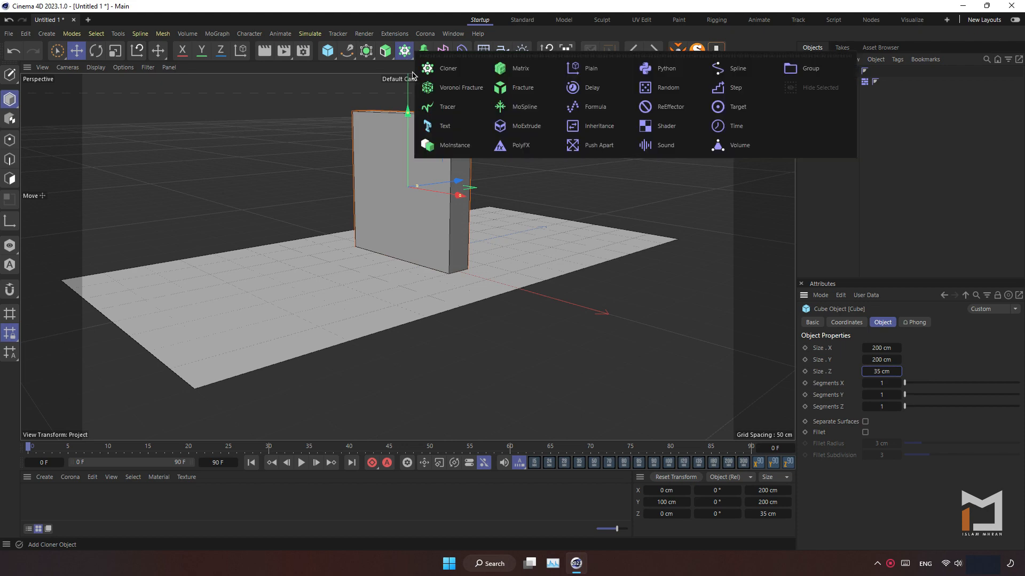
left_click(456, 96, "alt")
left_click_drag(823, 83, 831, 75)
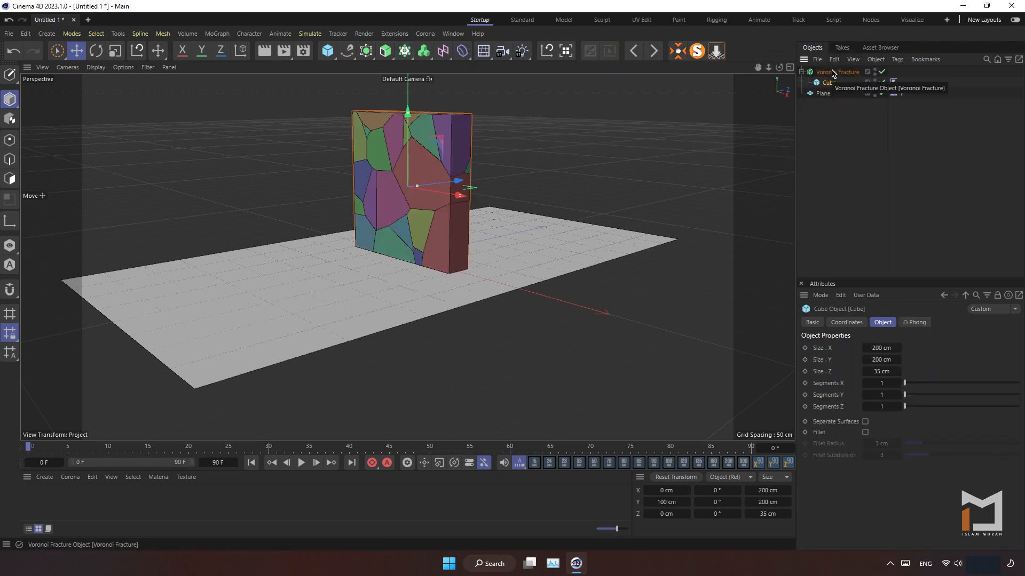
Set the Point Amount of the Voronoi Fracture's distribution source to 200.
left_click(832, 73)
left_click(913, 322)
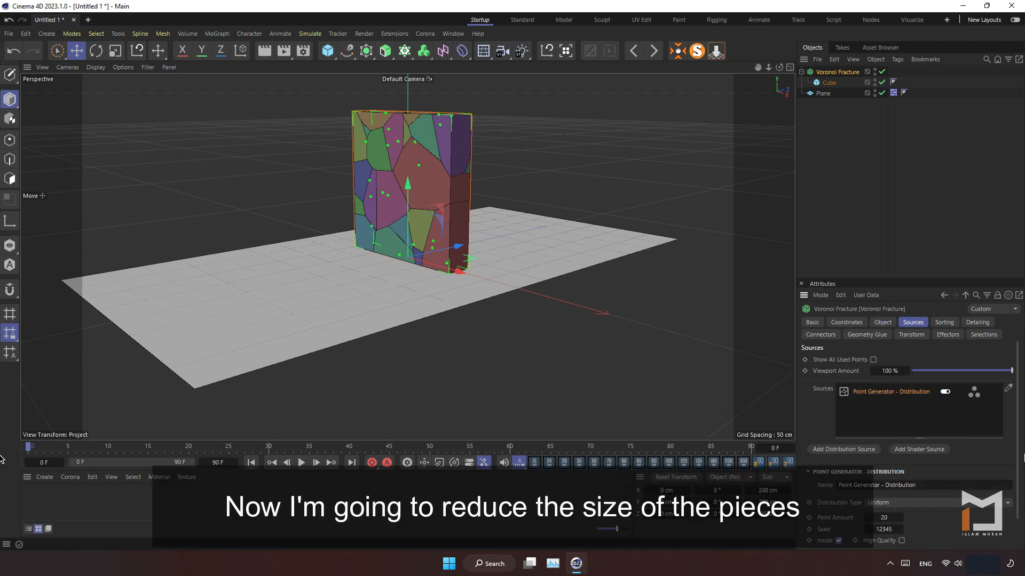
scroll(1019, 467, "down", 2)
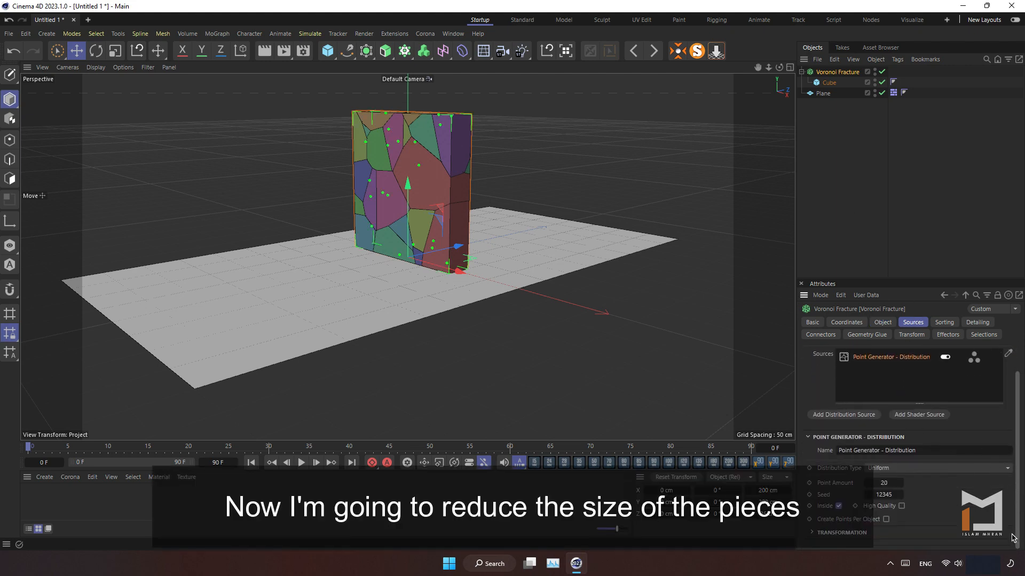
double_click(871, 484)
type("0")
key("Return")
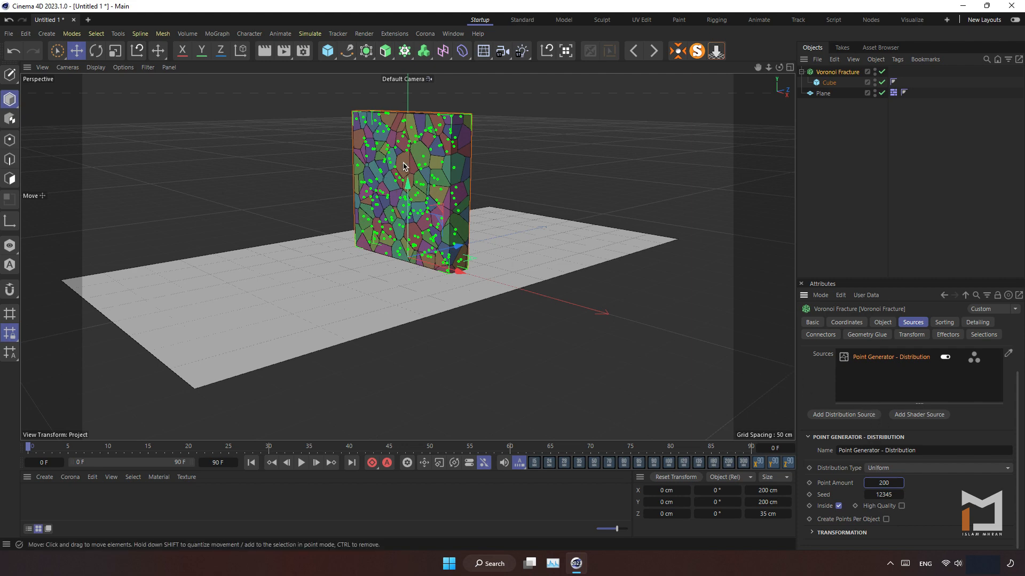
Rename the fracture's distribution source to "Point Generator - 1".
left_click_drag(406, 173, 380, 165, "alt")
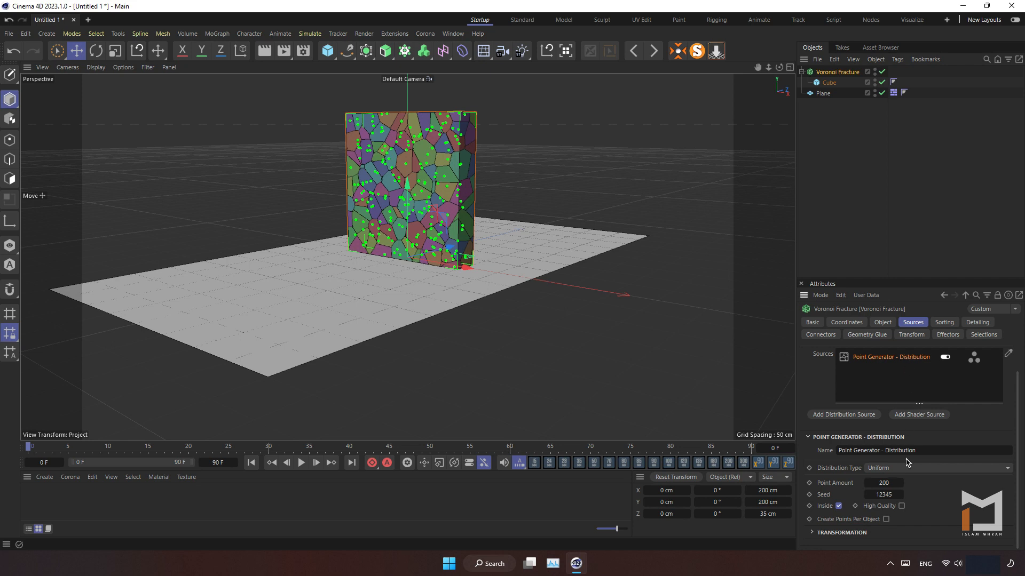
left_click(924, 450)
left_click_drag(923, 450, 892, 450)
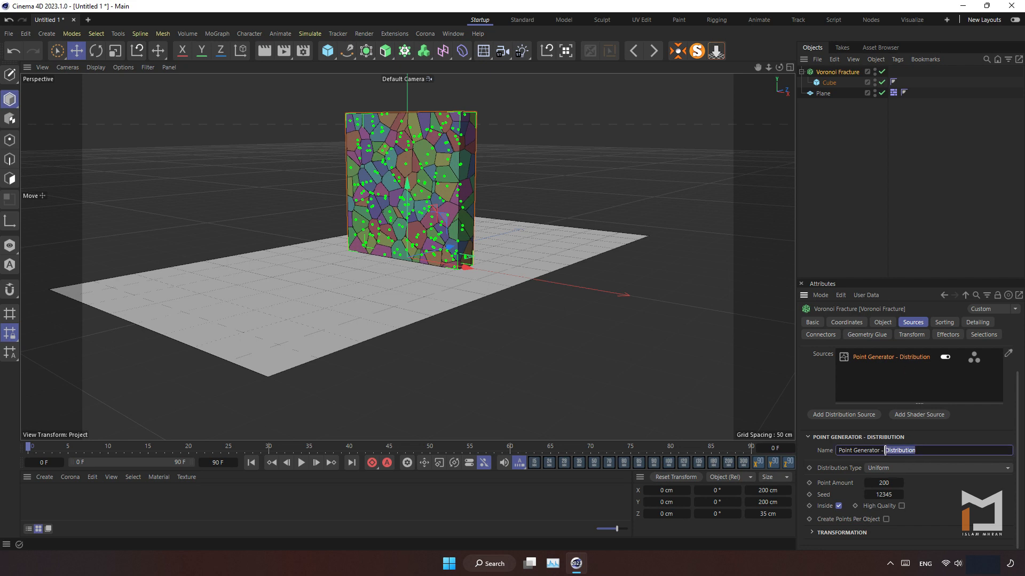
type("1")
key("Return")
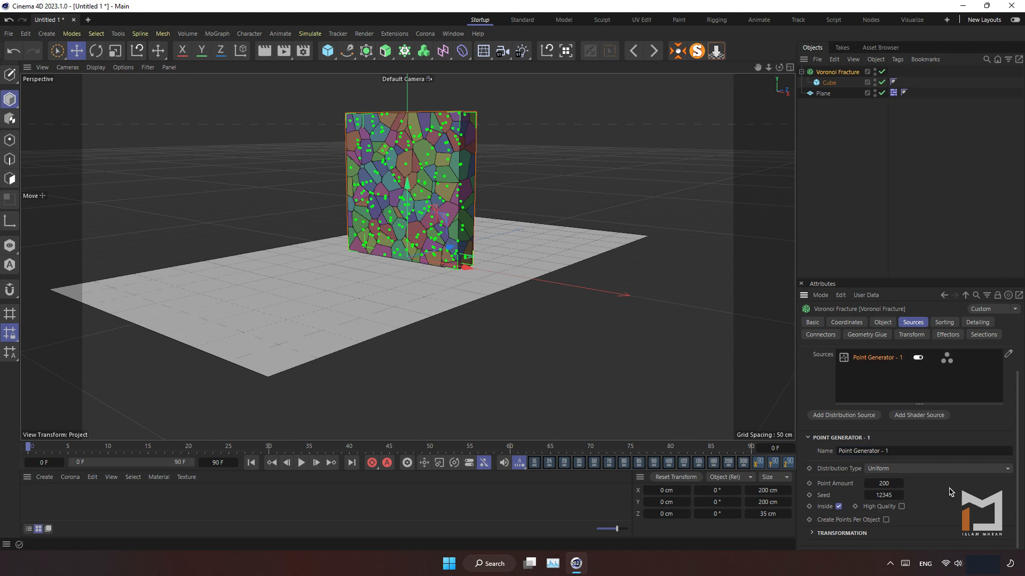
Play the animation briefly to check the fractured wall, and return to the first frame.
left_click_drag(426, 240, 586, 213, "alt")
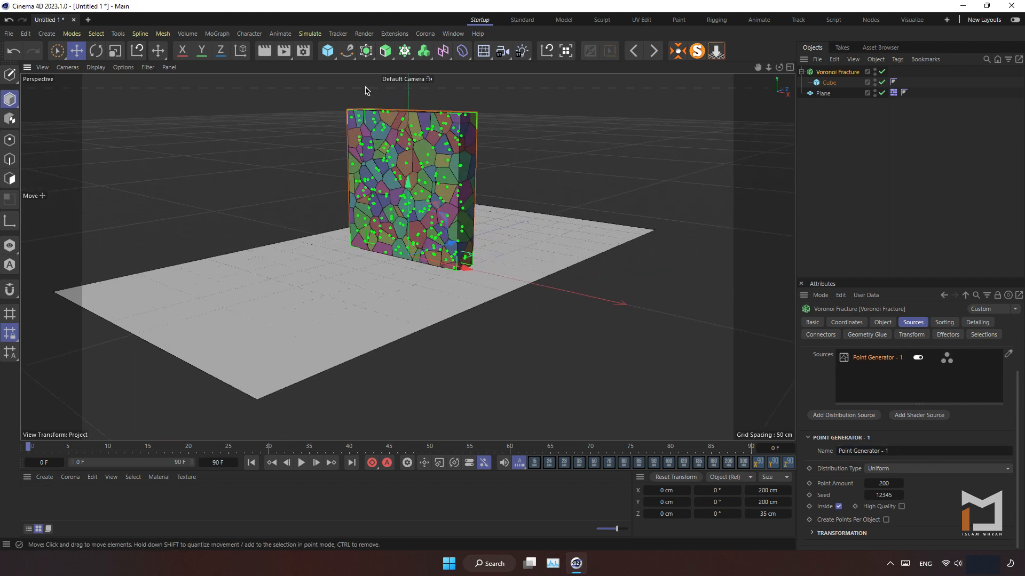
left_click(302, 462)
left_click(302, 463)
left_click(250, 463)
Add a Bullet Rigid Body tag to the Voronoi Fracture object.
left_click_drag(485, 293, 627, 254, "alt")
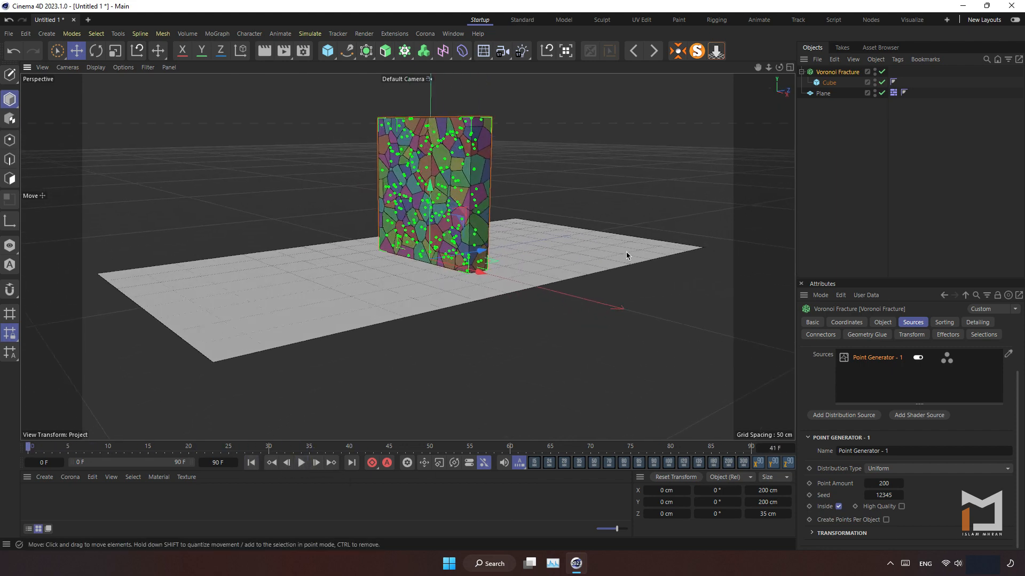
right_click(842, 92)
mouse_move(875, 46)
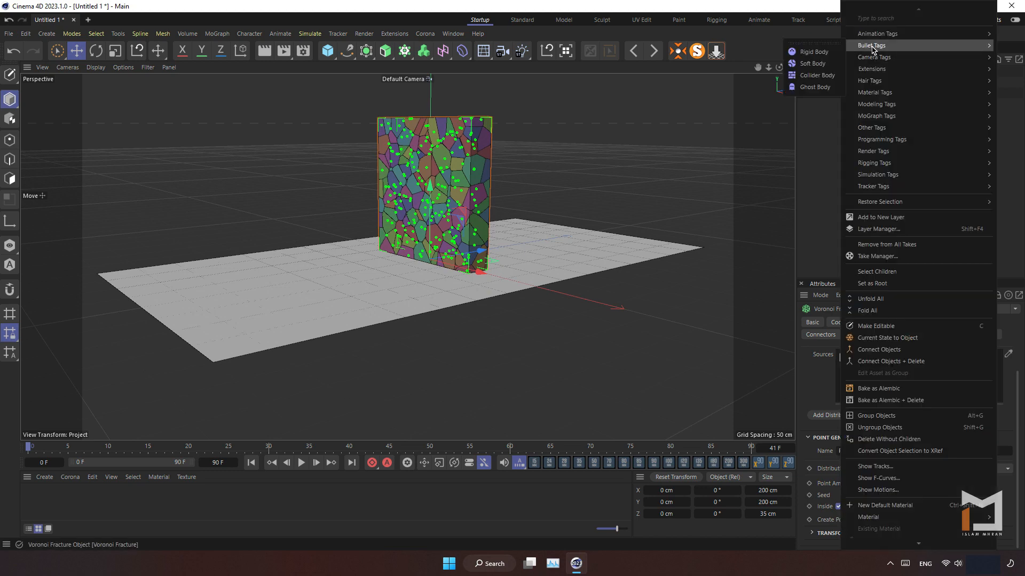
left_click(814, 52)
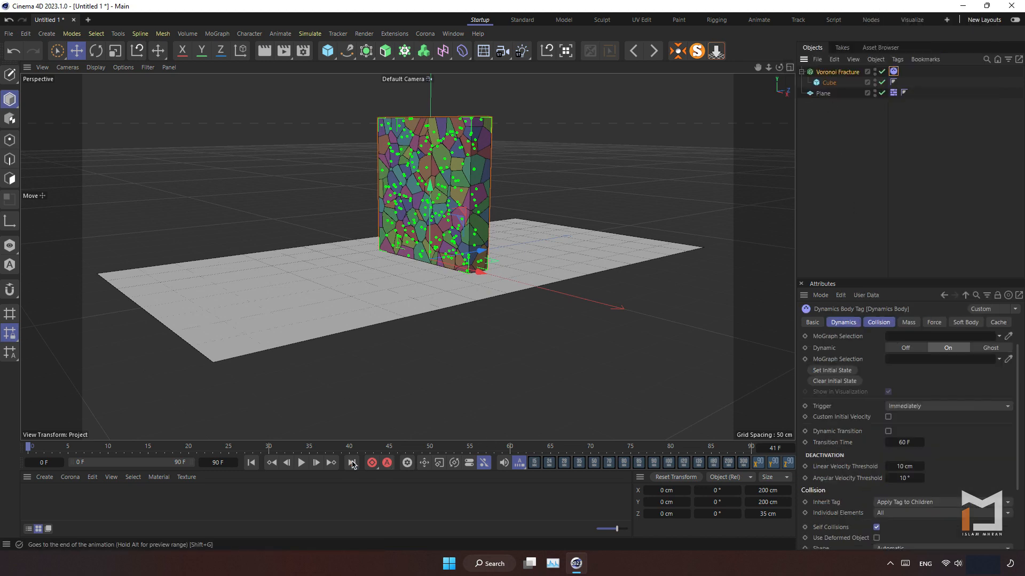
Play the simulation and watch the wall collapse from a higher angle with nothing selected.
left_click(301, 463)
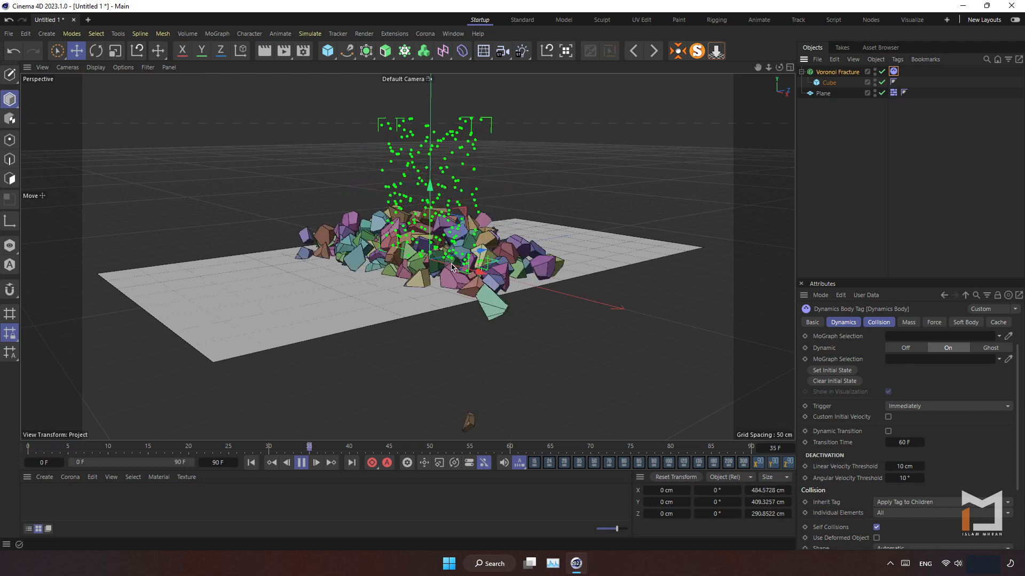
left_click_drag(489, 436, 466, 272, "alt")
left_click(698, 140)
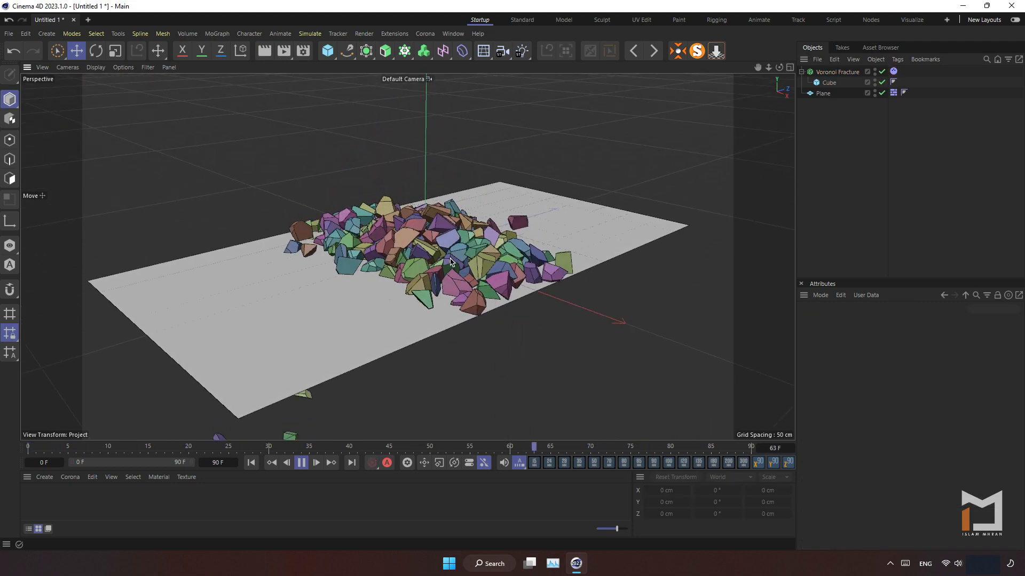
Set the Point Amount of the Voronoi Fracture's Point Generator - 1 source to 500.
left_click(837, 72)
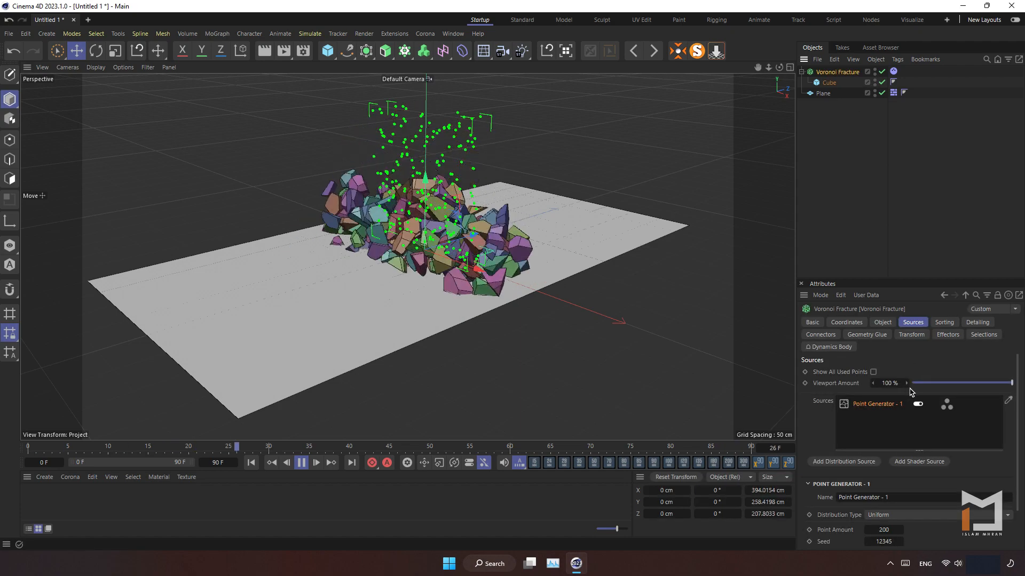
scroll(901, 488, "down", 2)
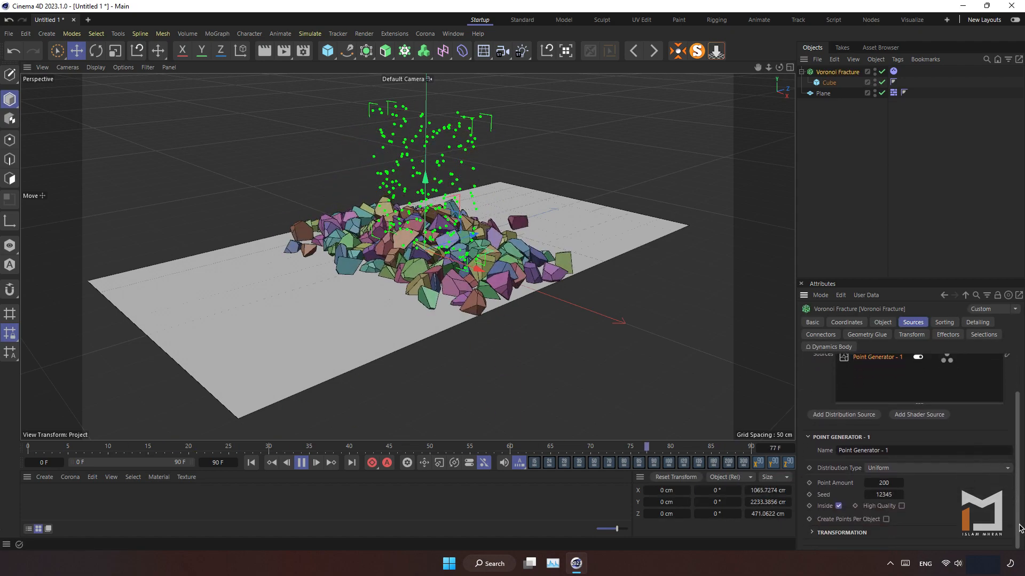
double_click(898, 483)
type("50")
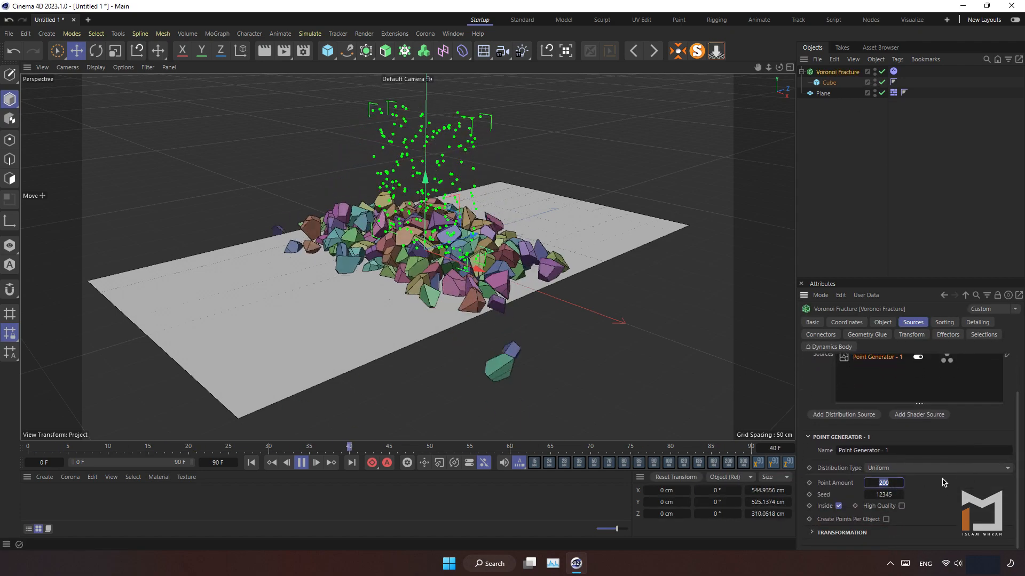
type("0")
key("Return")
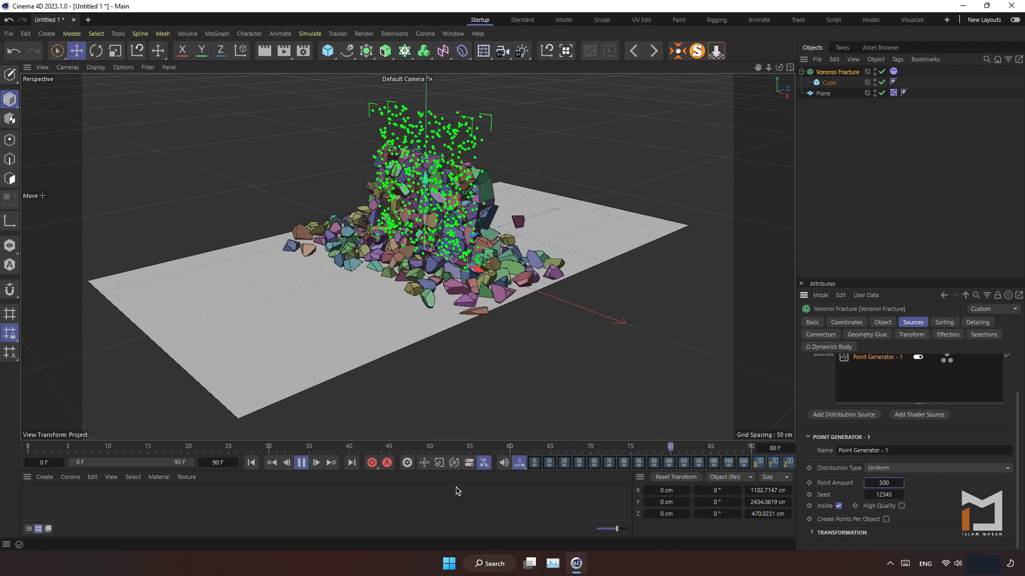
Watch the collapse with nothing selected, stop playback and return to the first frame.
left_click(595, 380)
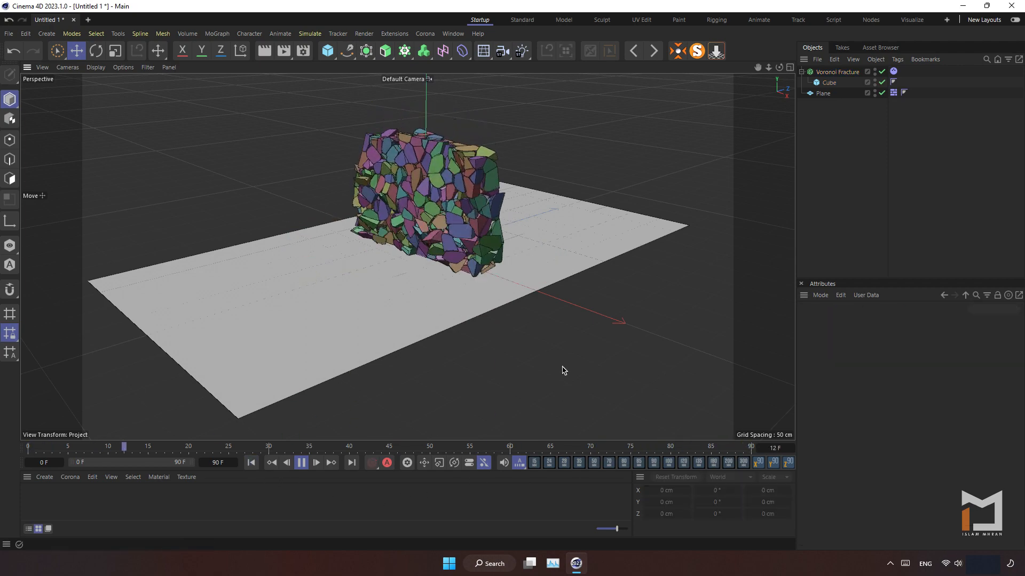
left_click(301, 463)
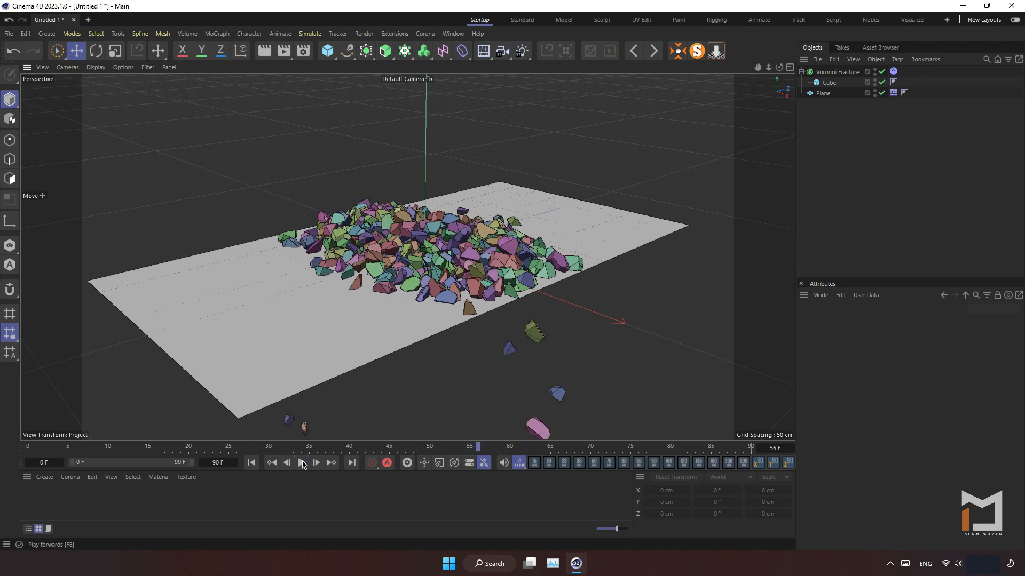
left_click(251, 463)
Set the Point Amount of the Voronoi Fracture's Point Generator - 1 source back to 200.
left_click(837, 71)
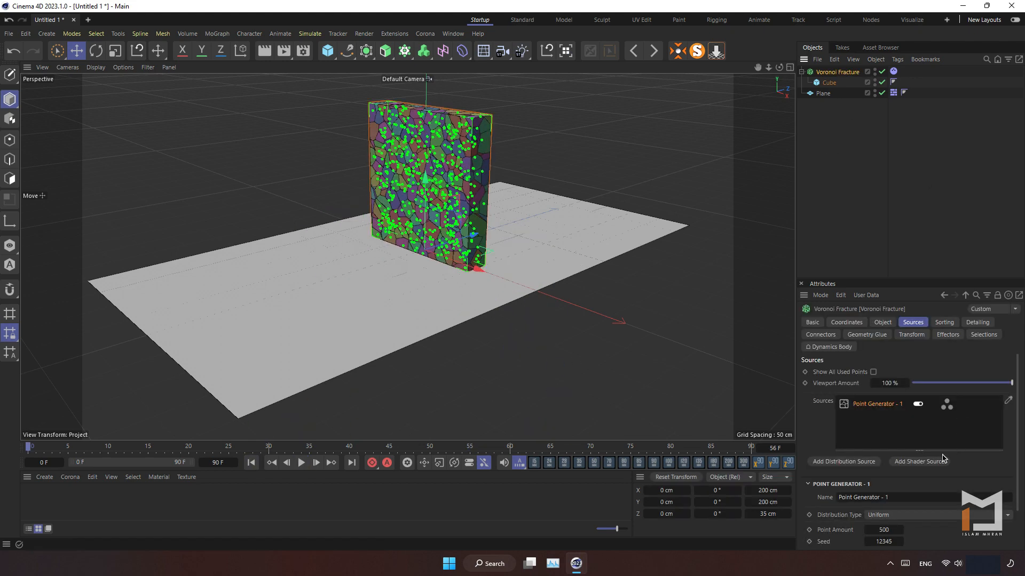
left_click(891, 529)
type("200")
key("Return")
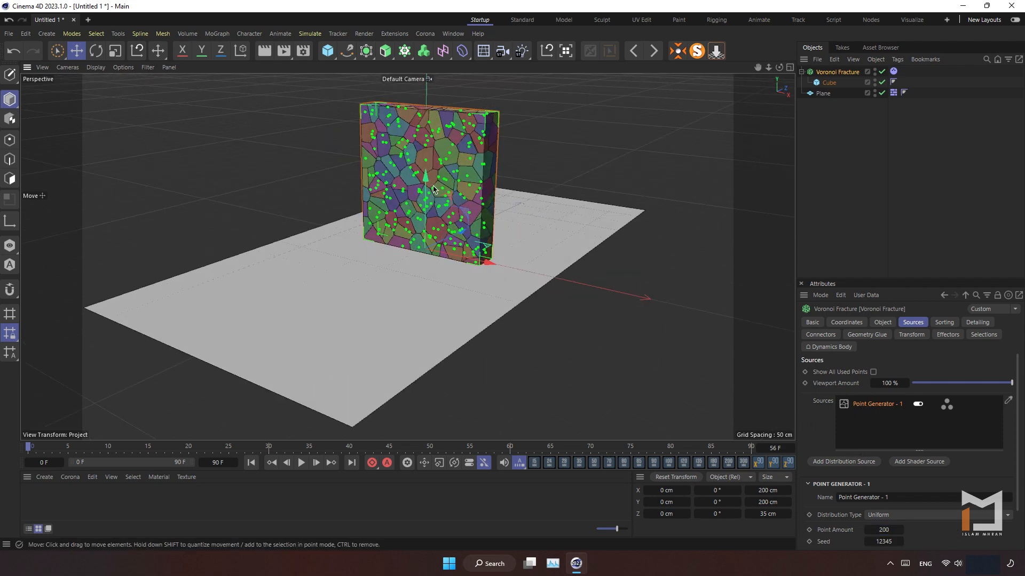
Add a second distribution source to the Voronoi Fracture, with the fractured wall viewed up close.
scroll(435, 179, "up", 5)
scroll(407, 257, "down", 3)
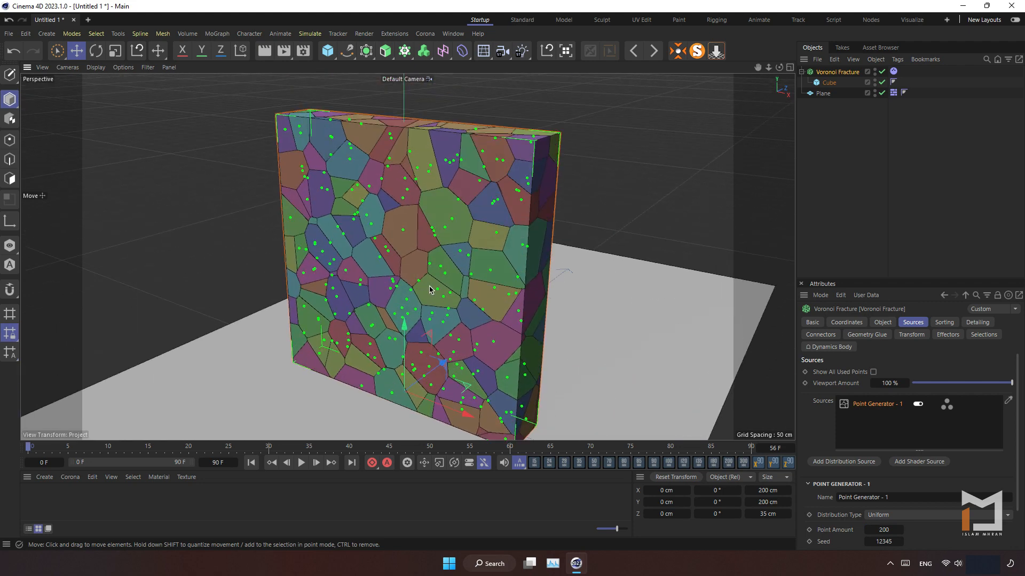
middle_click_drag(429, 290, 423, 257, "alt")
left_click(853, 463)
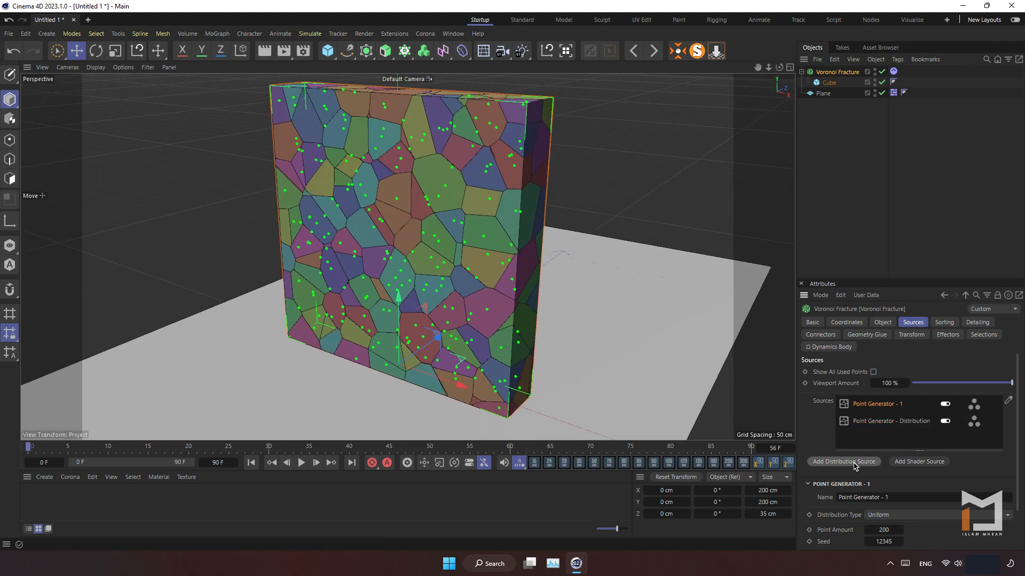
Rename the Voronoi Fracture's newly added distribution source as Point Generator - 2.
left_click(890, 423)
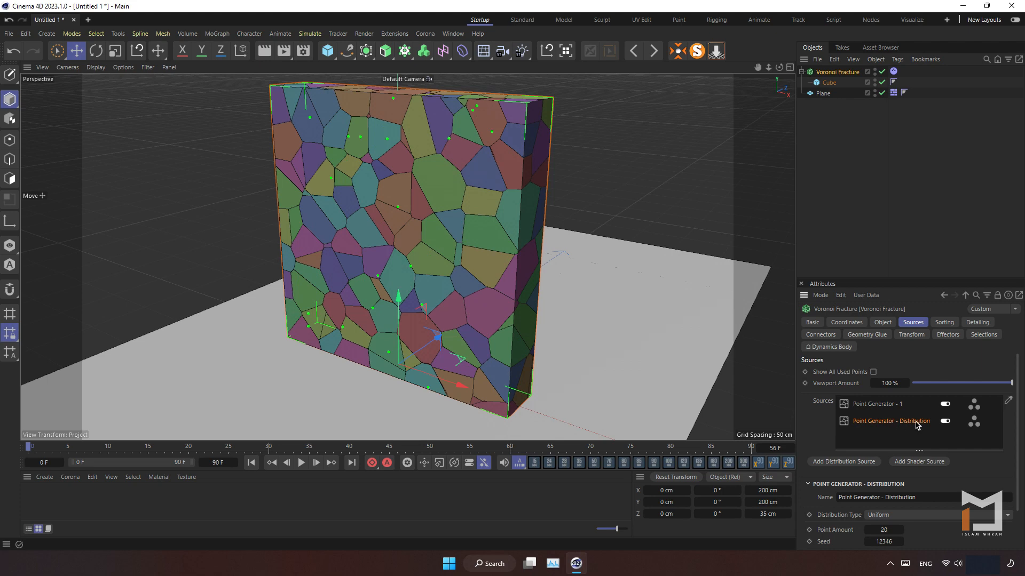
left_click(895, 496)
double_click(890, 497)
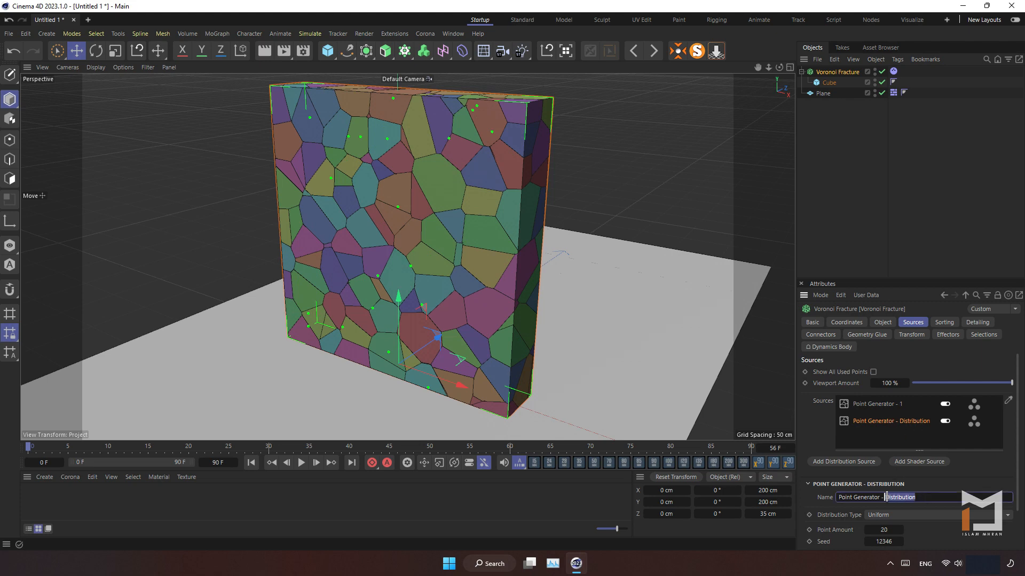
type("2")
key("Return")
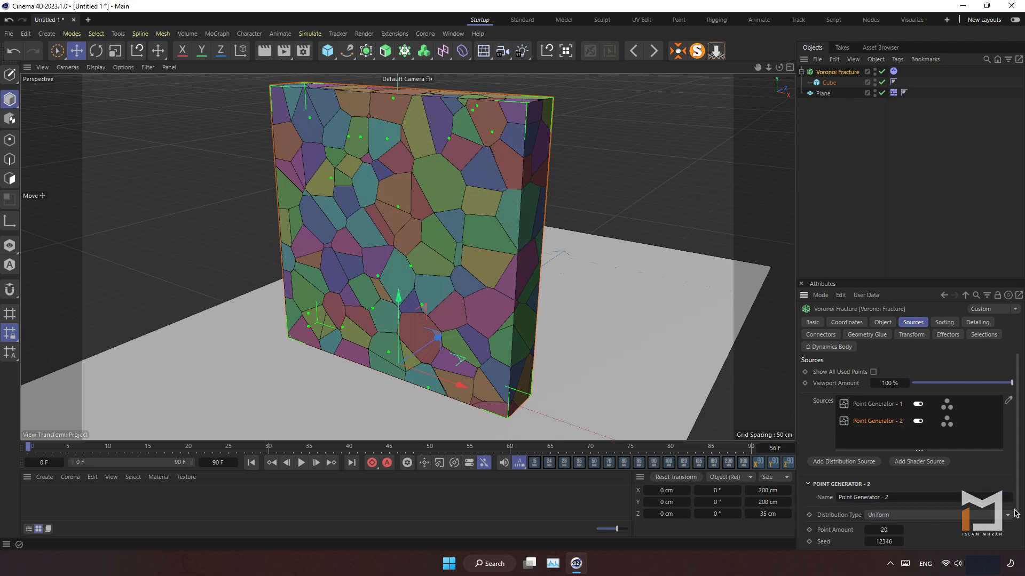
Set the Point Amount of Point Generator - 2 to 350.
scroll(940, 494, "down", 2)
double_click(884, 483)
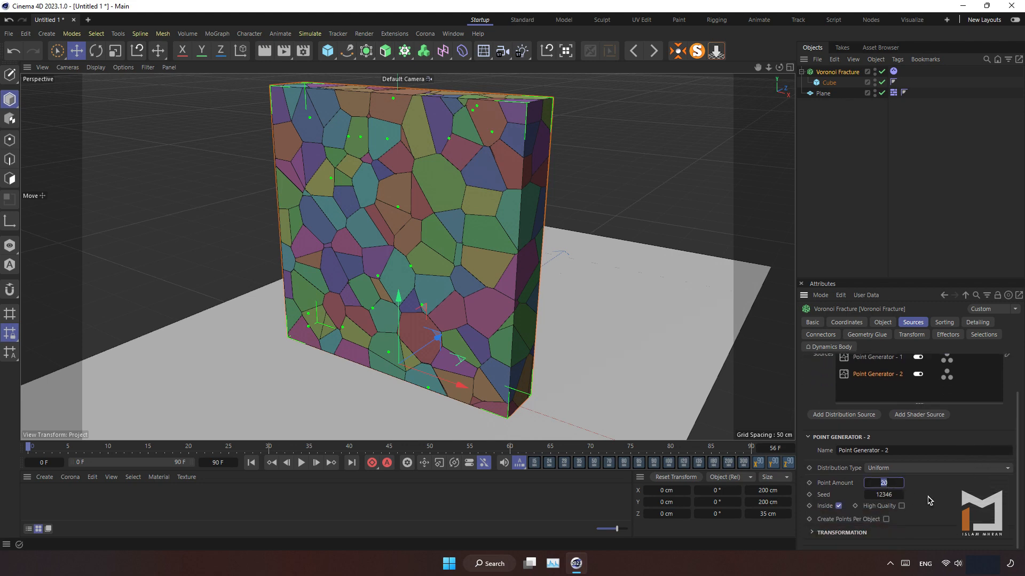
type("350")
key("Return")
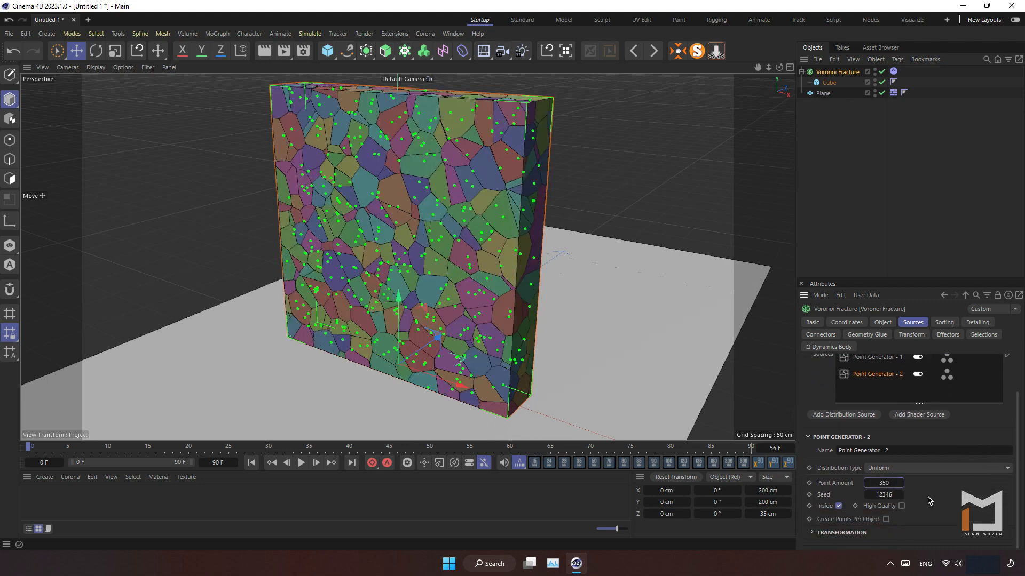
Scale Point Generator - 2 to 0.5 in X and Y and set its Y position to -55 cm.
left_click(825, 533)
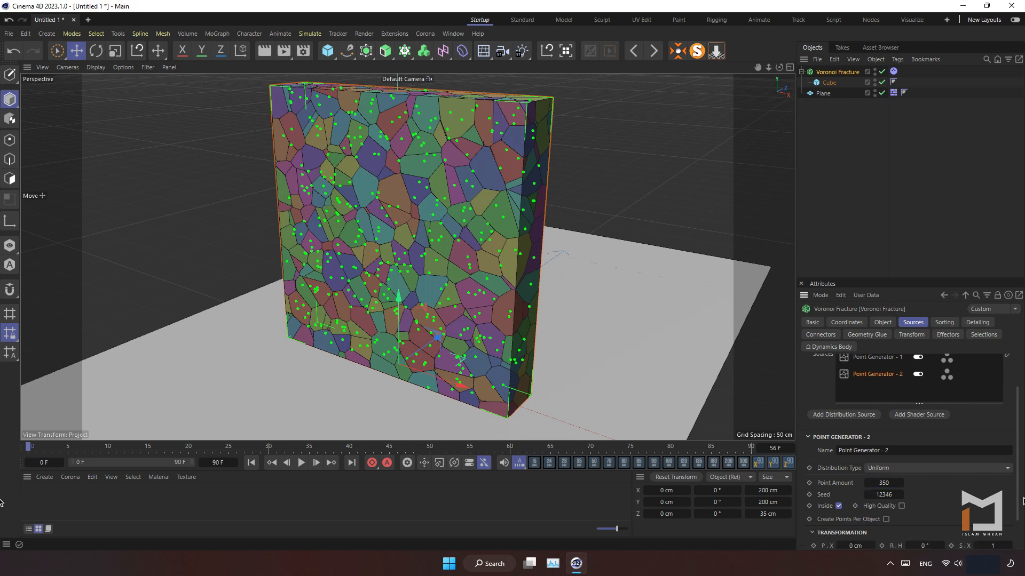
scroll(1018, 500, "down", 2)
left_click_drag(997, 506, 983, 507)
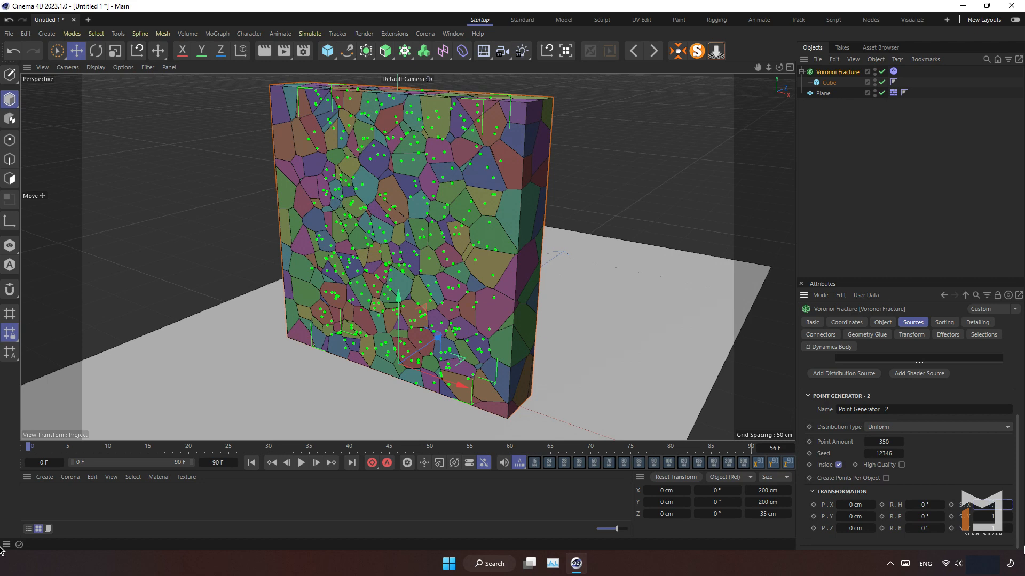
key("Return")
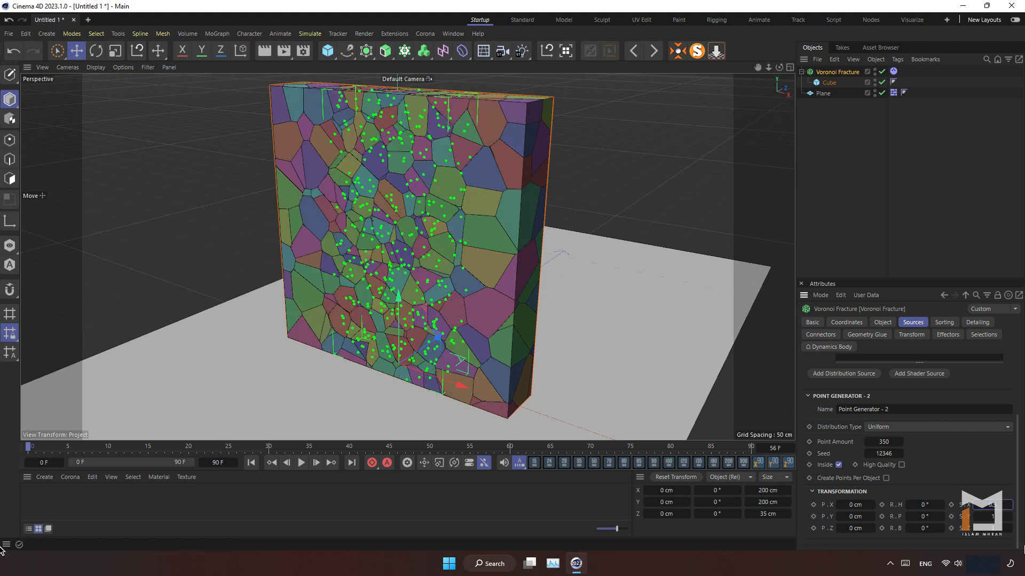
left_click(990, 514)
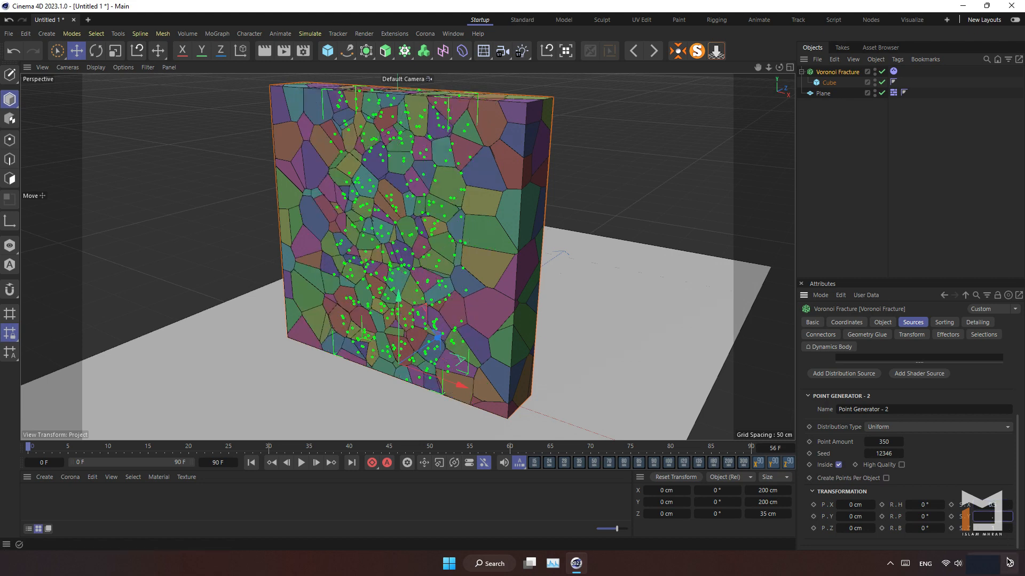
type(".5")
key("Return")
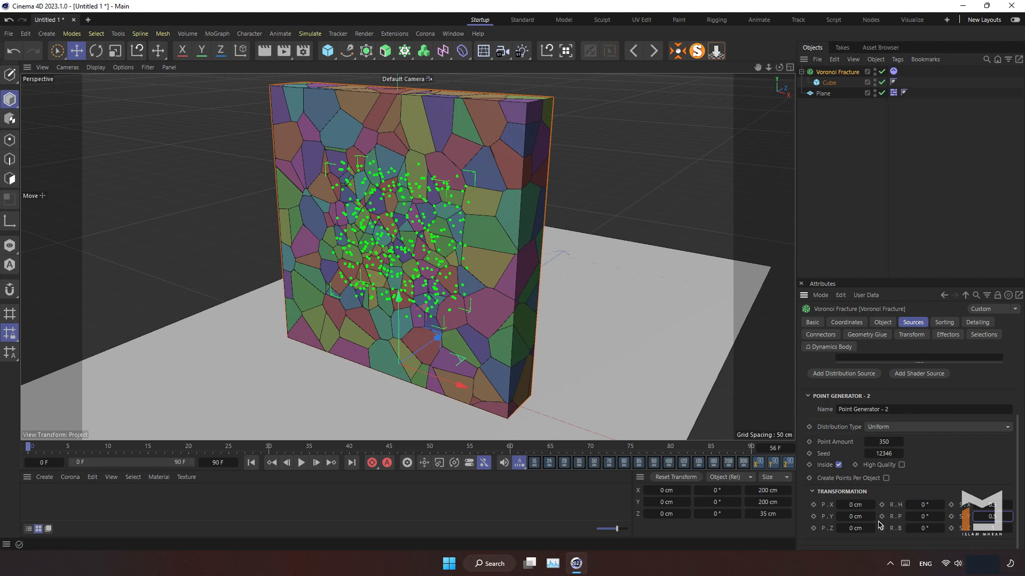
mouse_move(856, 517)
left_mouse_down()
mouse_move(824, 516)
mouse_move(860, 517)
left_mouse_up()
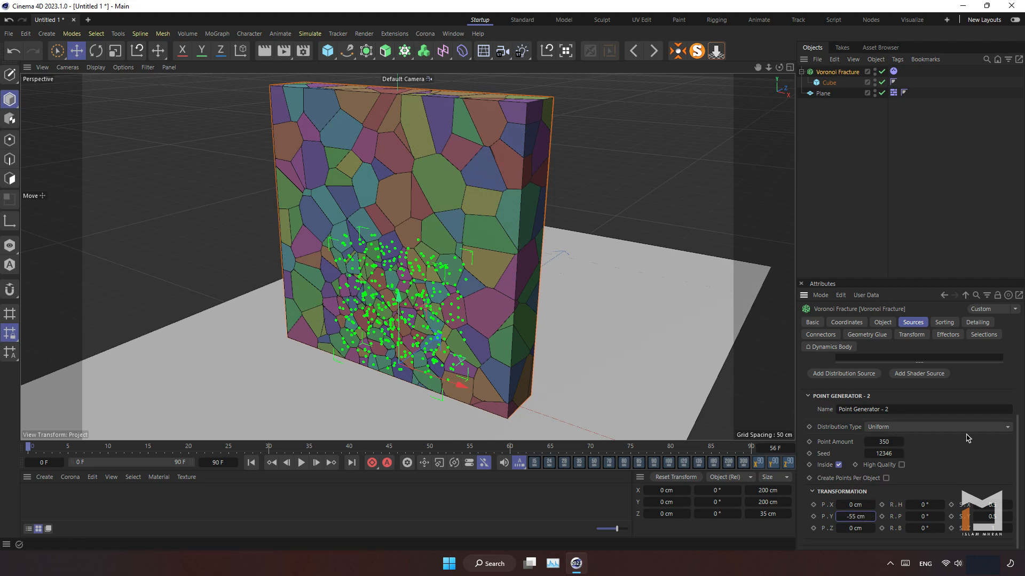
Add a third distribution source to the Voronoi Fracture and name it Point Generator - 3.
left_click_drag(1018, 456, 1024, 401)
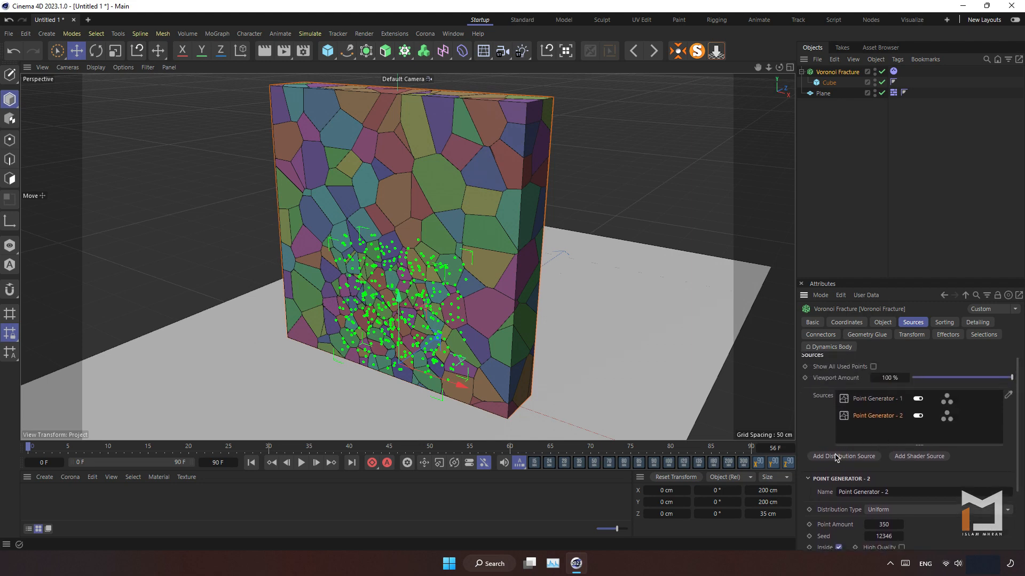
left_click(833, 459)
left_click(908, 434)
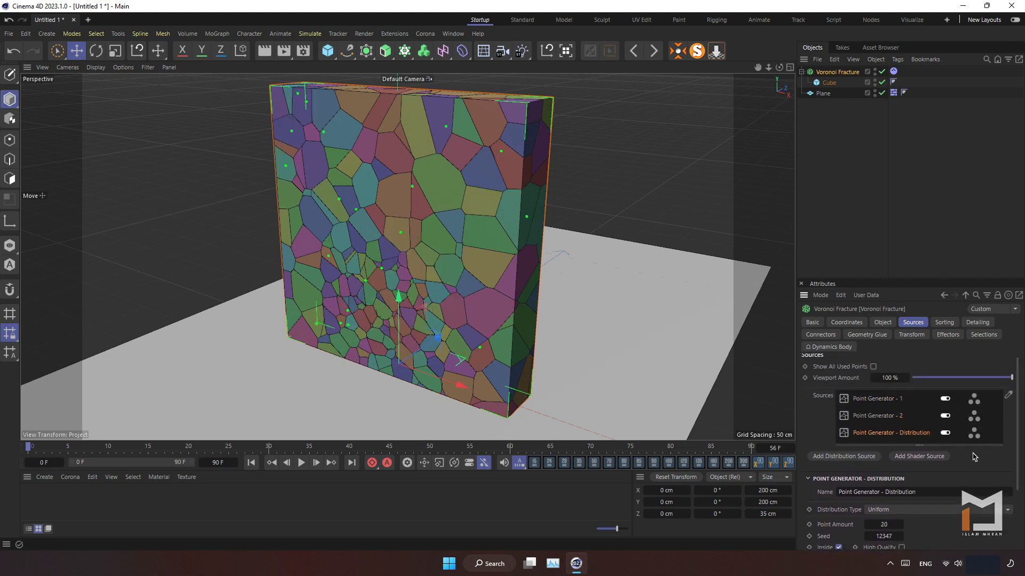
left_click(915, 492)
left_click_drag(916, 492, 885, 492)
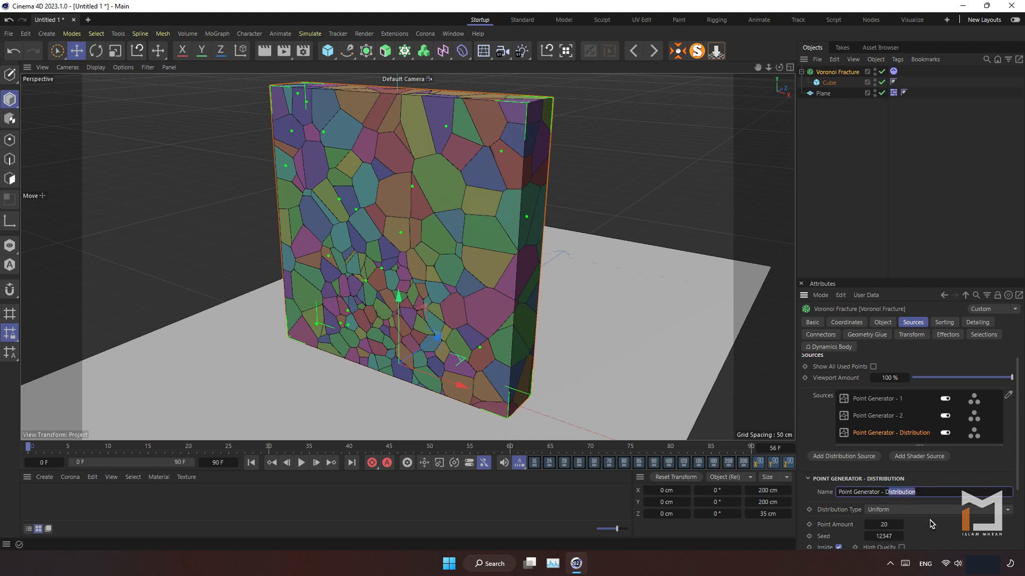
key("BackSpace")
key("Return")
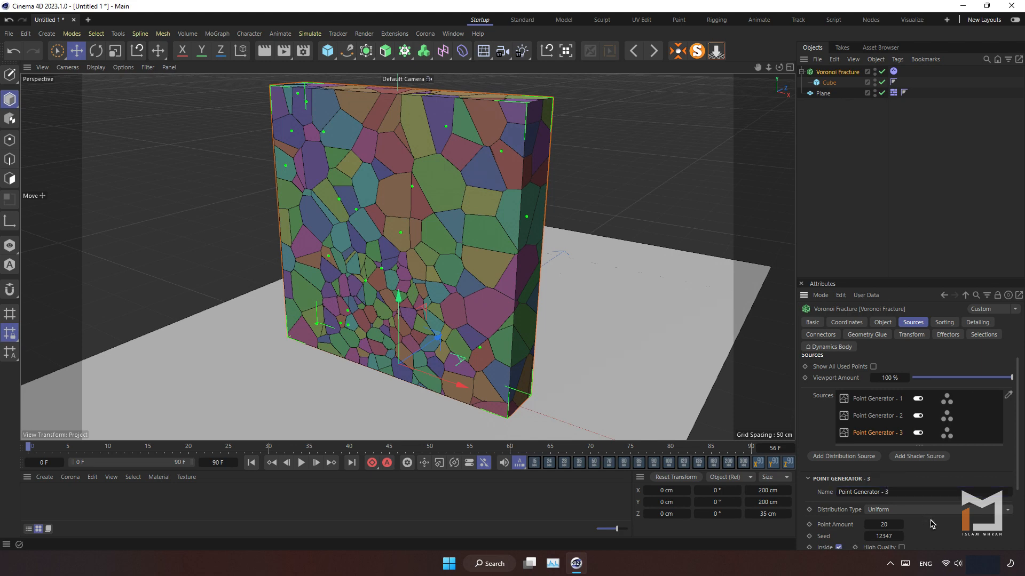
Set the Point Amount of Point Generator - 3 to 500.
left_click(886, 526)
type("500")
key("Return")
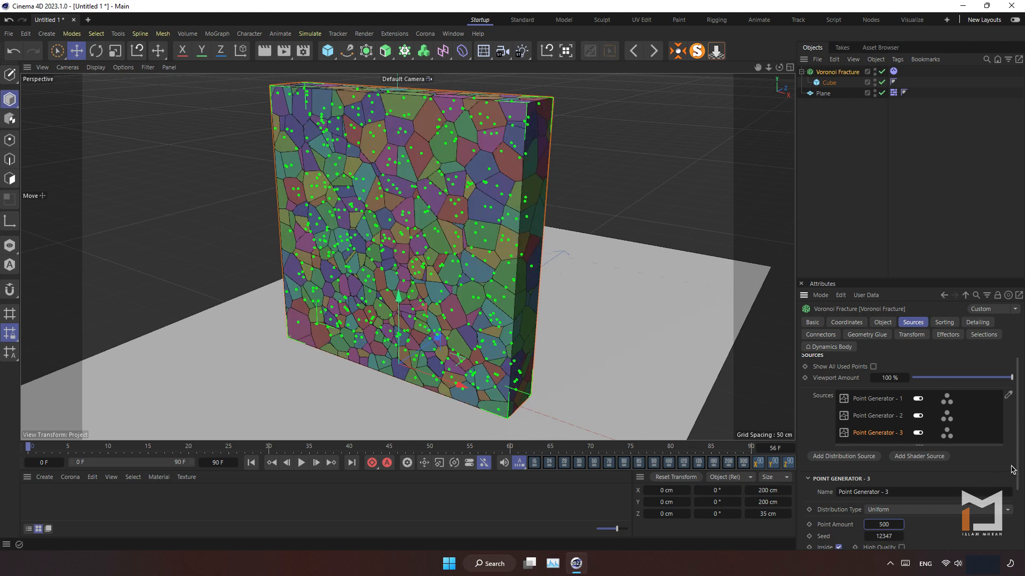
Scale Point Generator - 3 to 0.3 in X and Y, set its Y position to -81 cm, and deselect the fracture.
scroll(1013, 469, "down", 3)
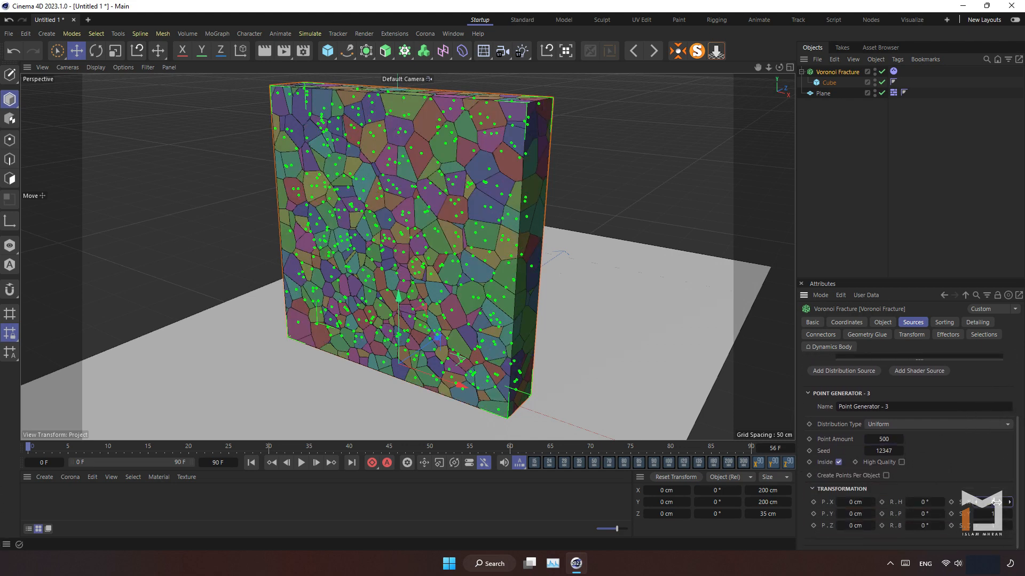
left_click_drag(996, 502, 996, 503)
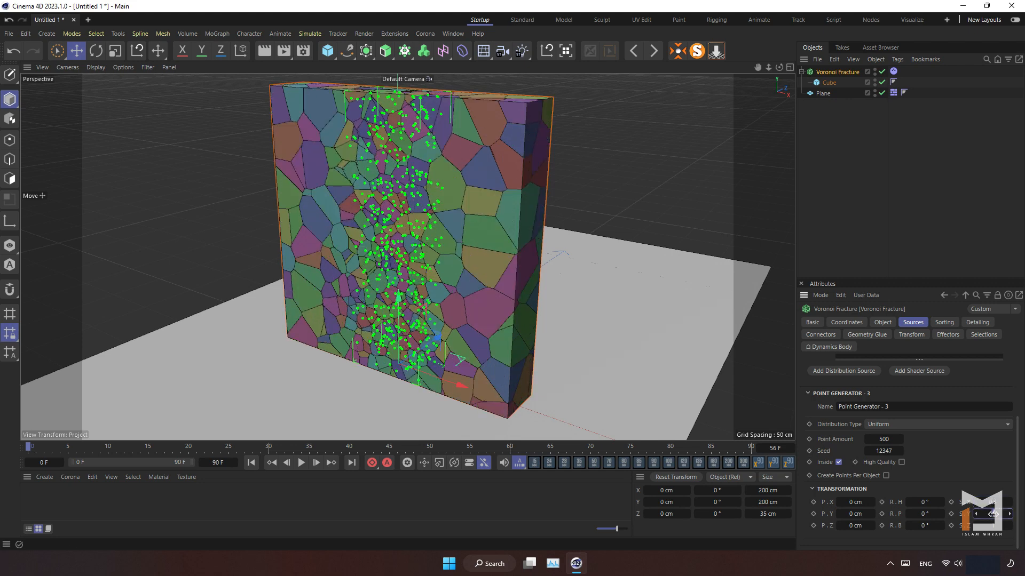
left_click_drag(993, 514, 992, 514)
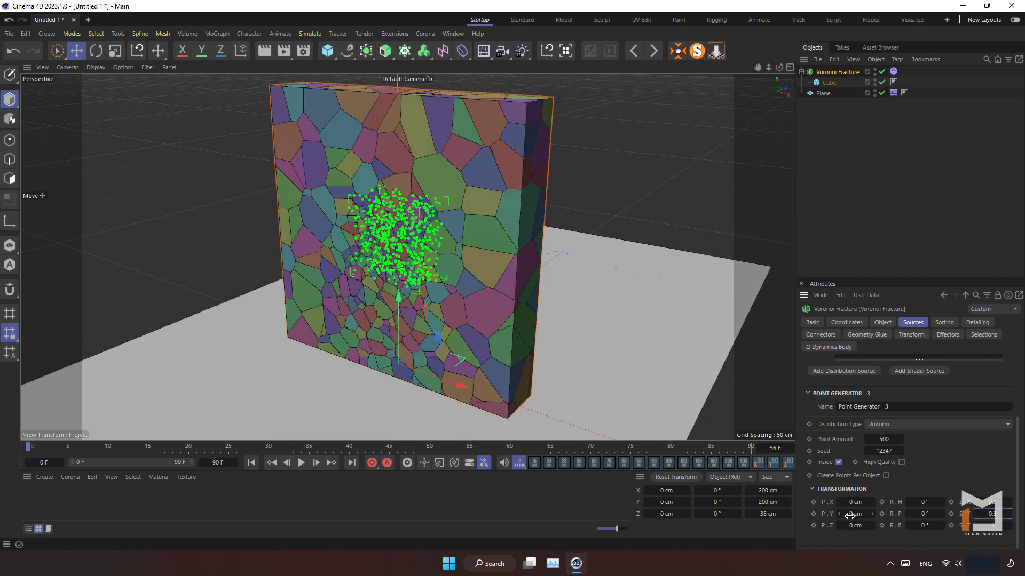
left_click_drag(854, 514, 854, 514)
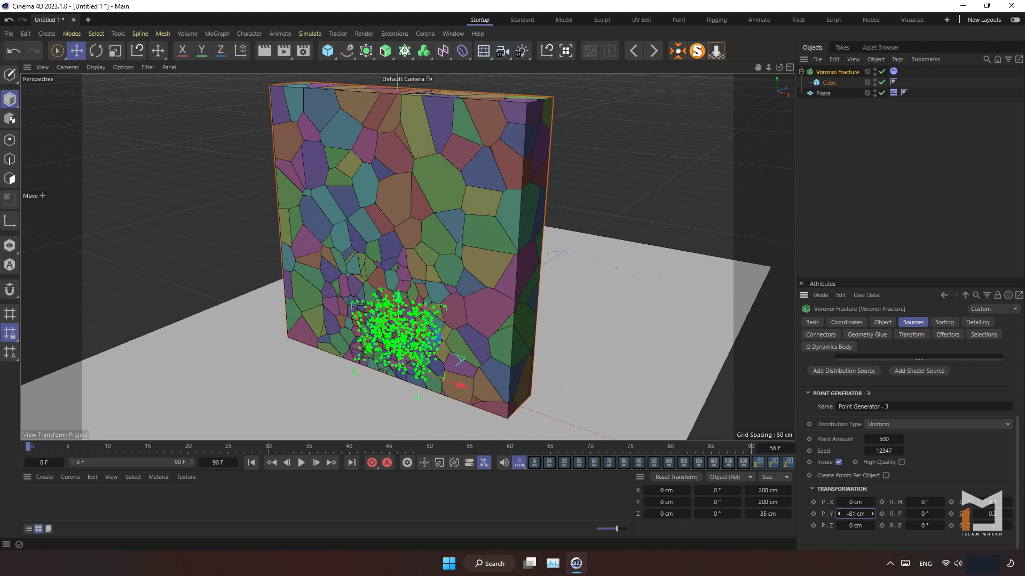
left_click(419, 383)
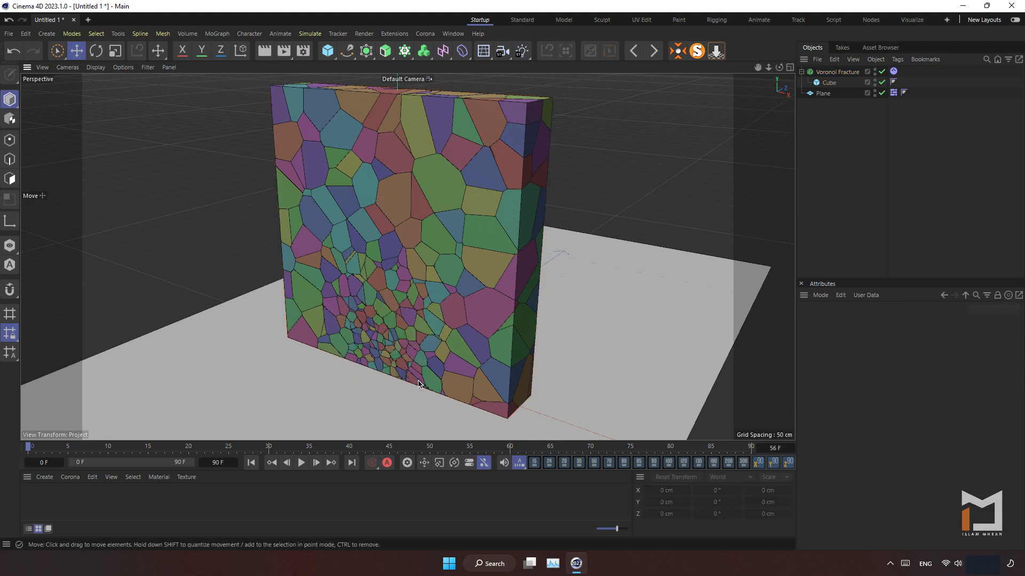
left_click_drag(419, 383, 402, 360, "alt")
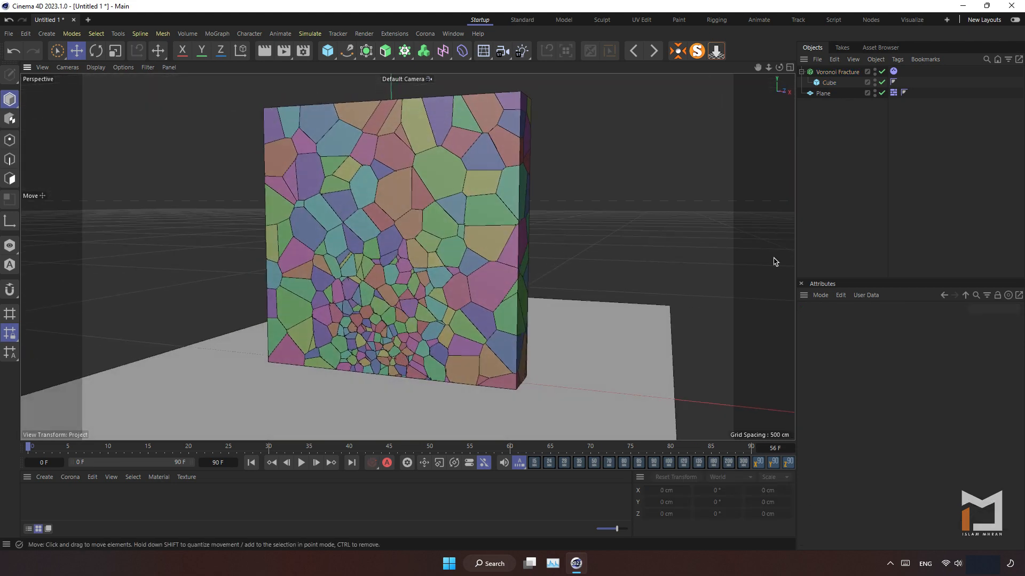
Add a fourth distribution source to the Voronoi Fracture and name it Point Generator - 4.
left_click(842, 73)
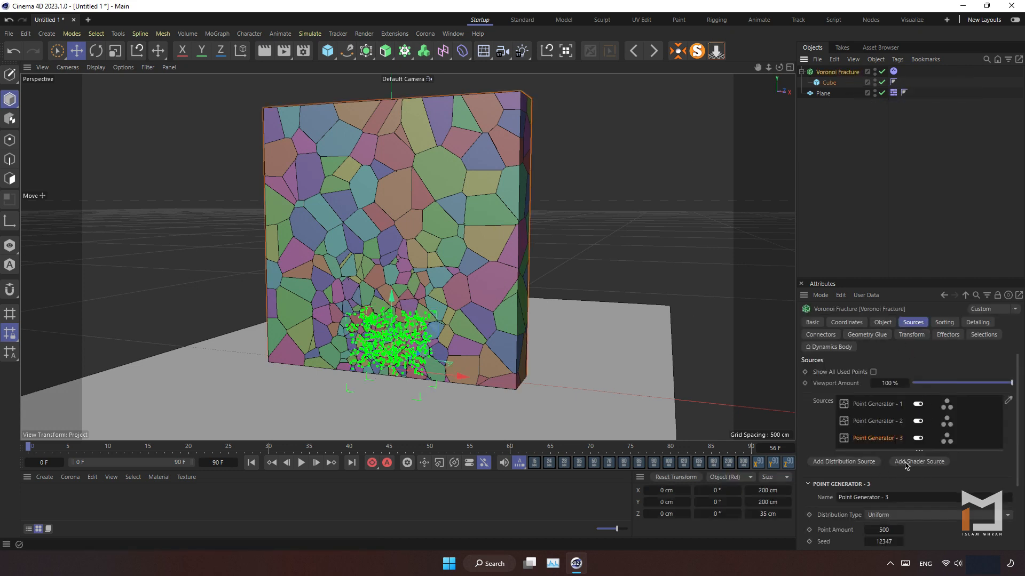
right_click(884, 442)
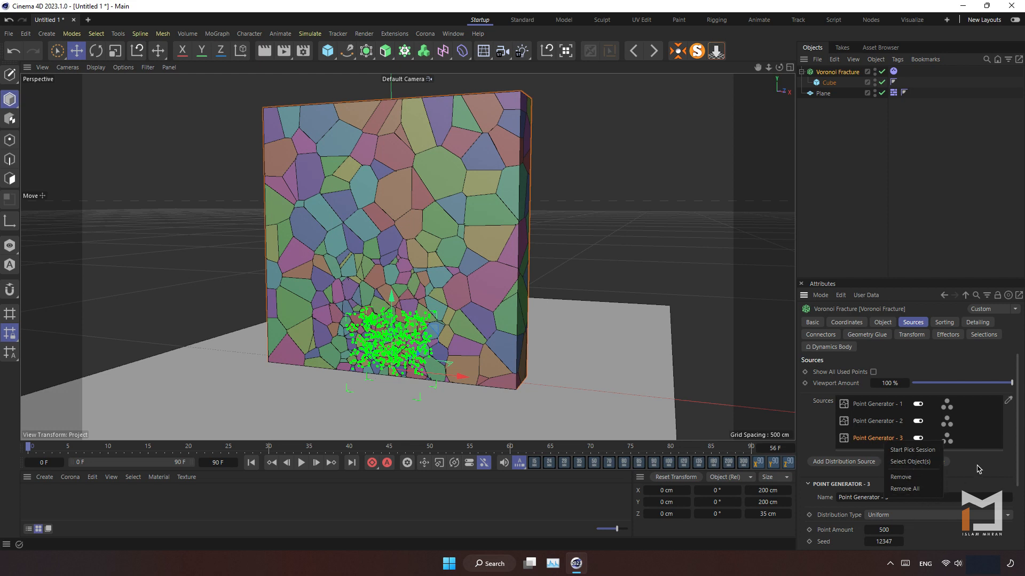
left_click(844, 447)
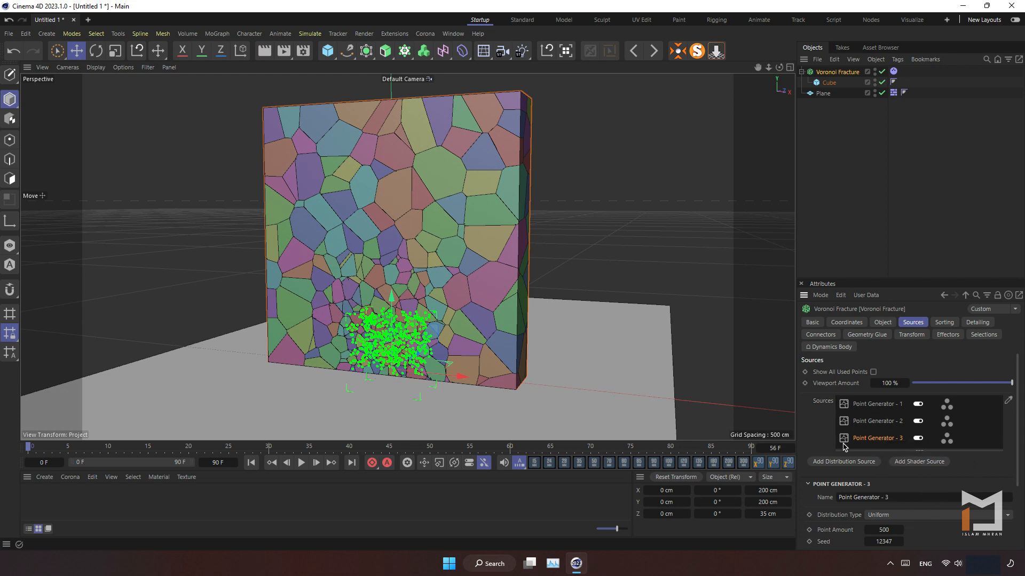
left_click(860, 464)
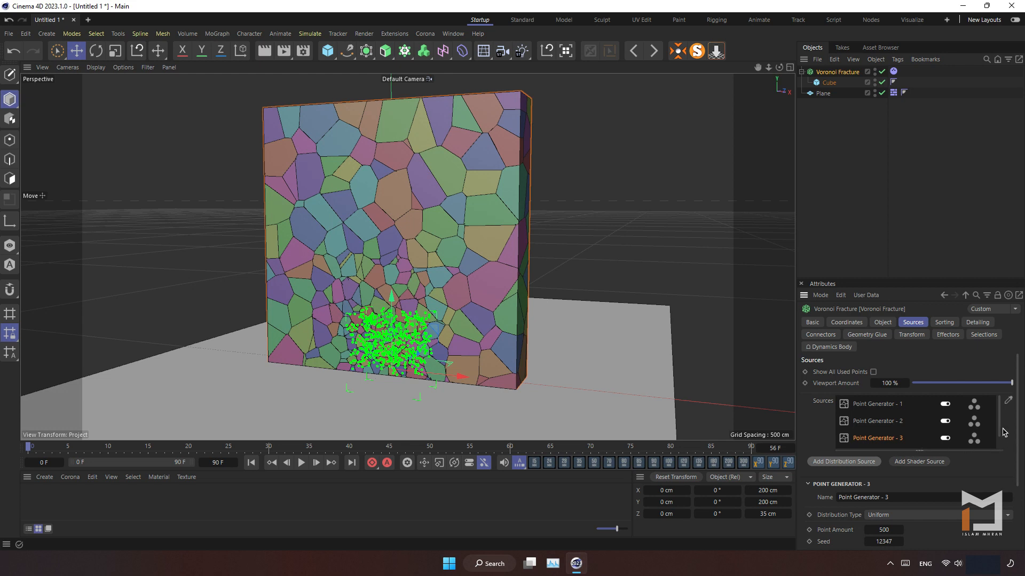
left_click_drag(1000, 429, 998, 454)
left_click(909, 440)
left_click(916, 500)
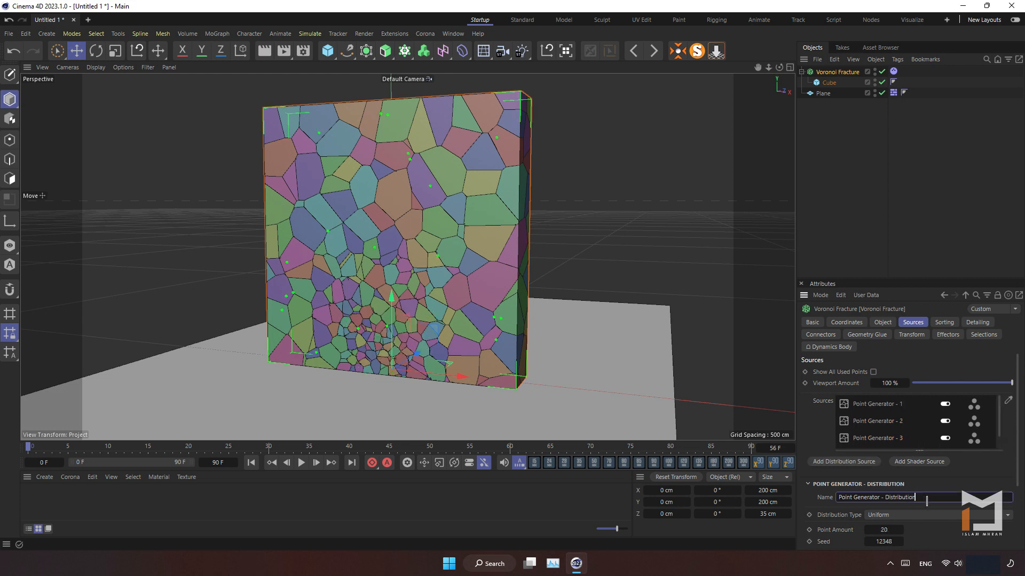
left_click_drag(927, 501, 906, 498)
key("BackSpace")
type("4")
key("Return")
Set the Point Amount of Point Generator - 4 to 700.
left_click(885, 530)
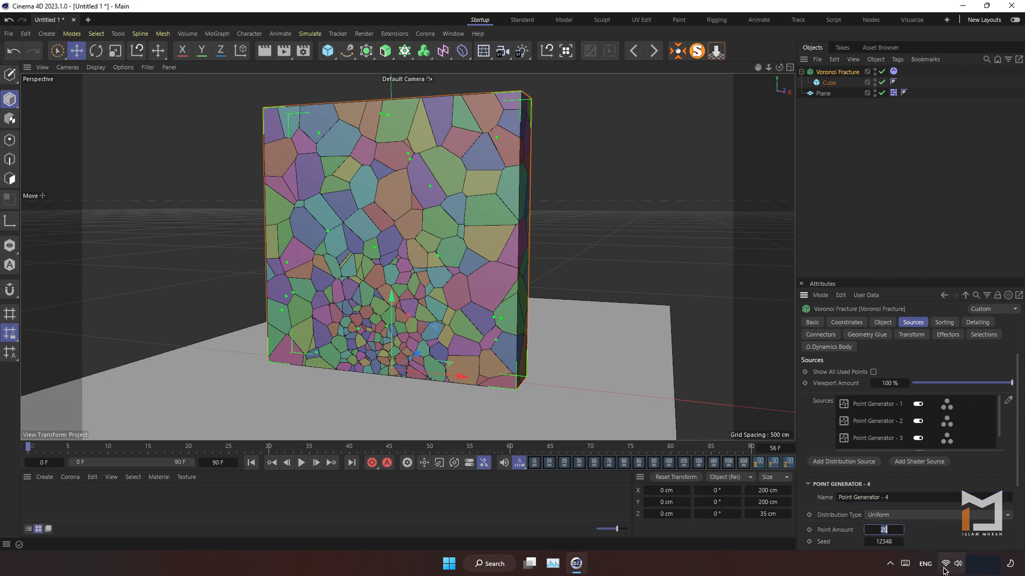
type("700")
key("Return")
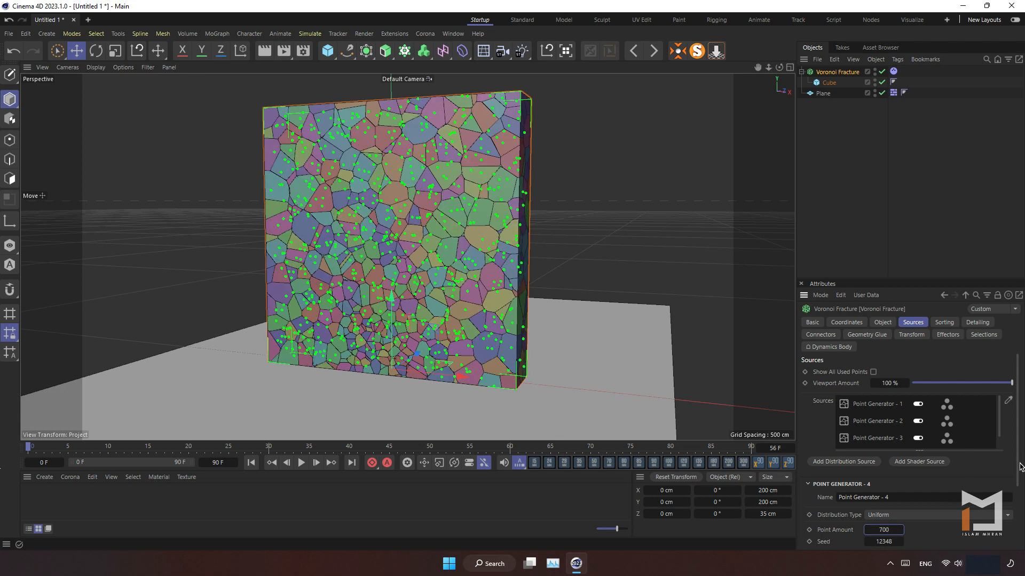
Scale Point Generator - 4 to 0.2 in X and Y and move its points down into the wall's lower middle.
scroll(1017, 474, "down", 3)
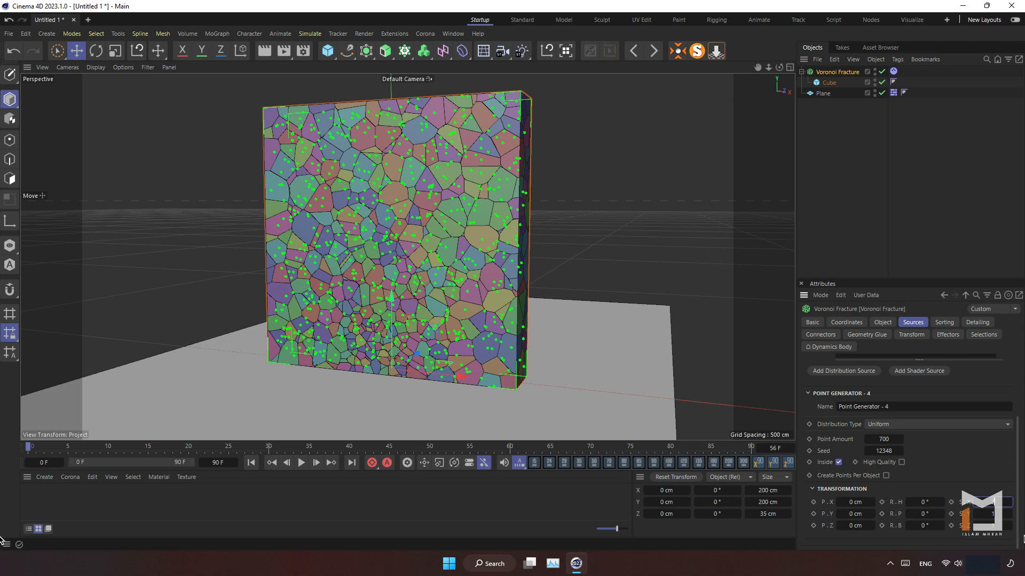
key("Return")
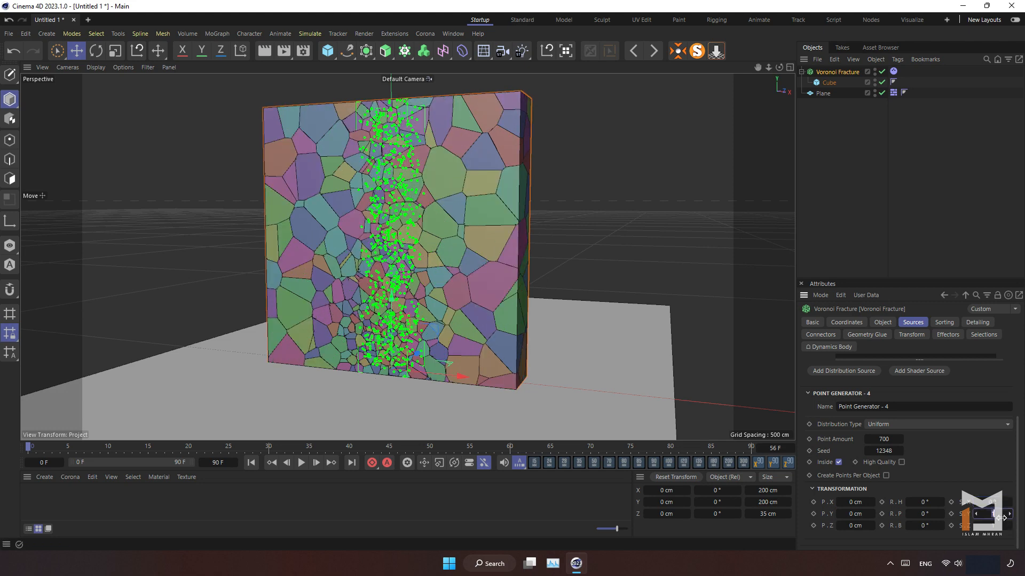
key("Return")
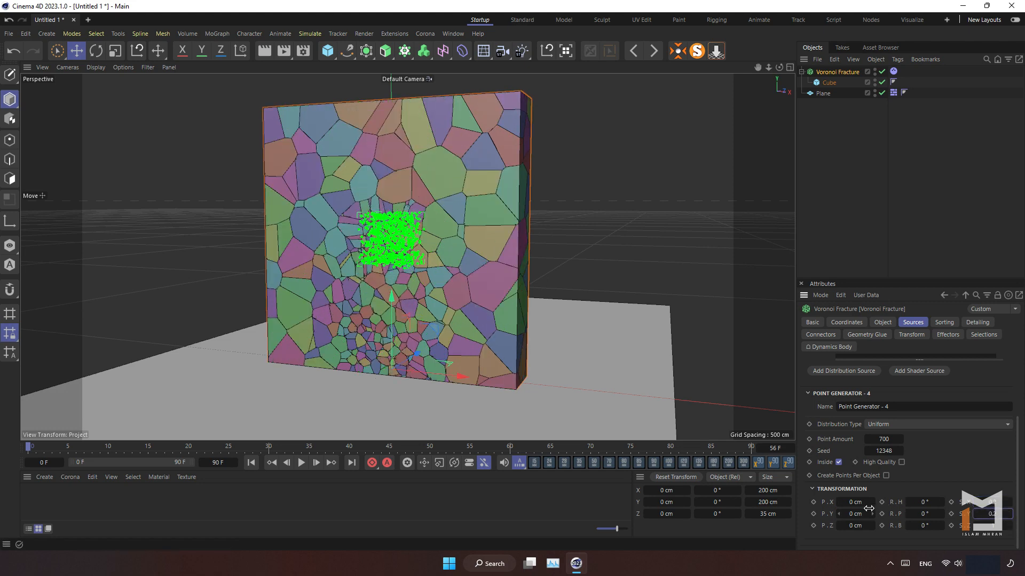
left_click_drag(861, 513, 843, 513)
Play the simulation with nothing selected and watch the wall with four point sources collapse from an angled view.
left_click(606, 213)
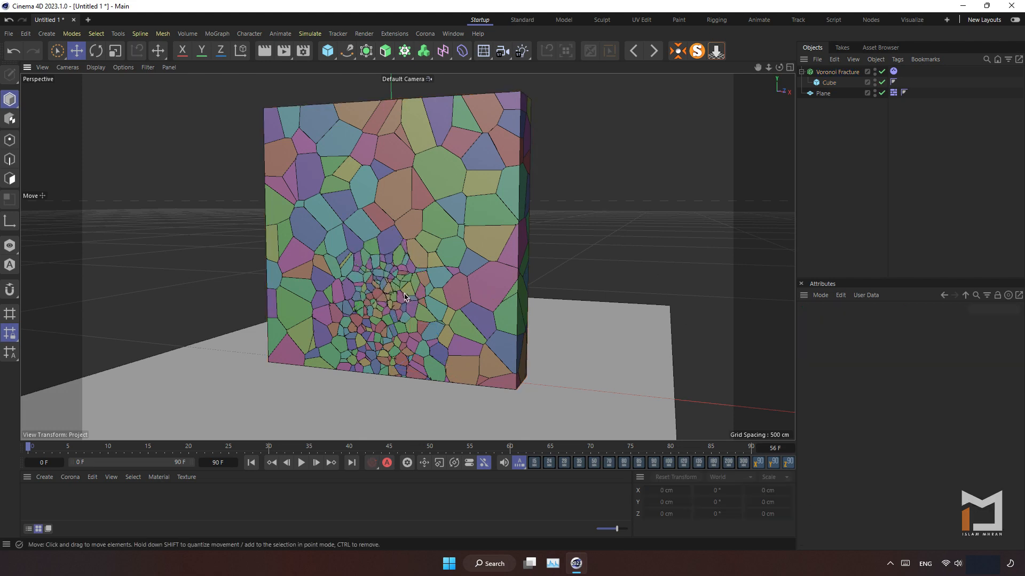
left_click_drag(378, 299, 406, 291, "alt")
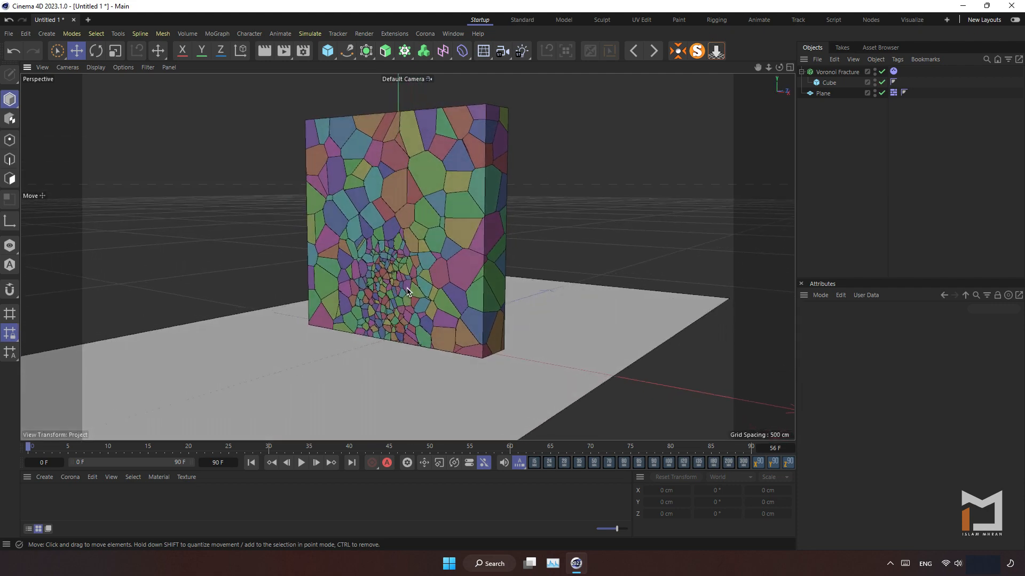
left_click(301, 462)
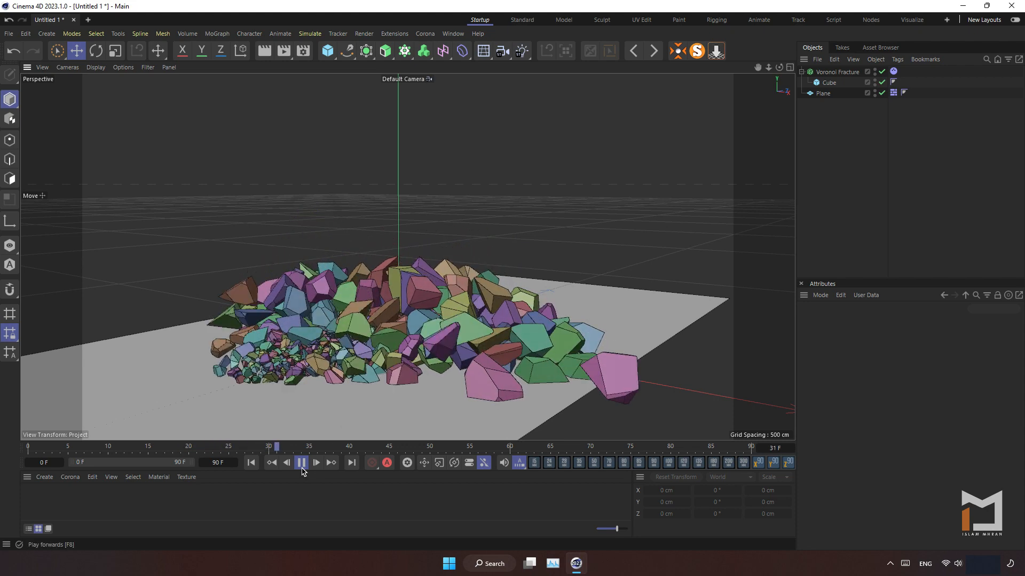
Stop the simulation, inspect the rubble from a higher angle and rewind the timeline to frame 0.
left_click(302, 463)
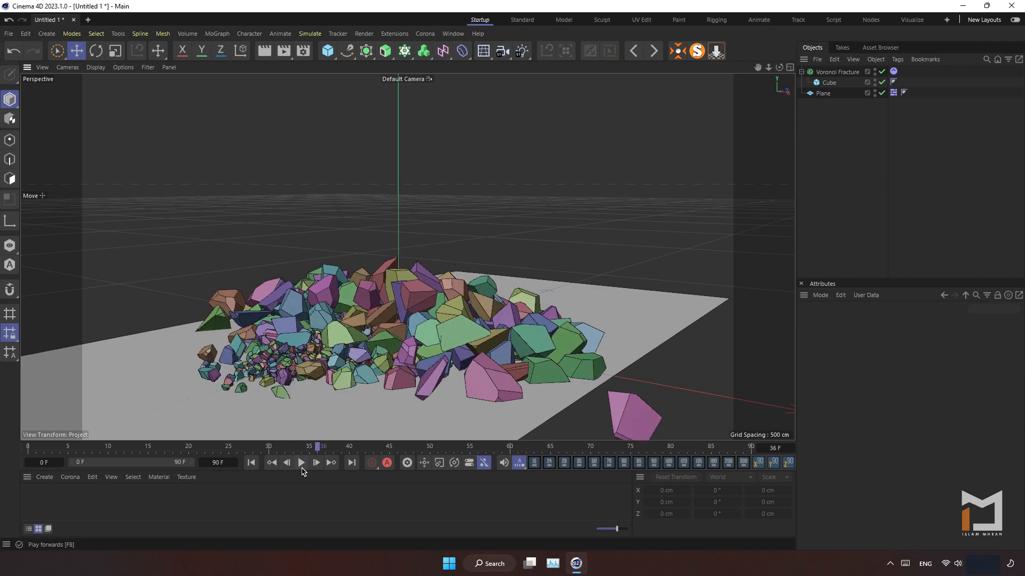
mouse_move(421, 339)
left_mouse_down("alt")
mouse_move(401, 389)
mouse_move(417, 347)
left_mouse_up("alt")
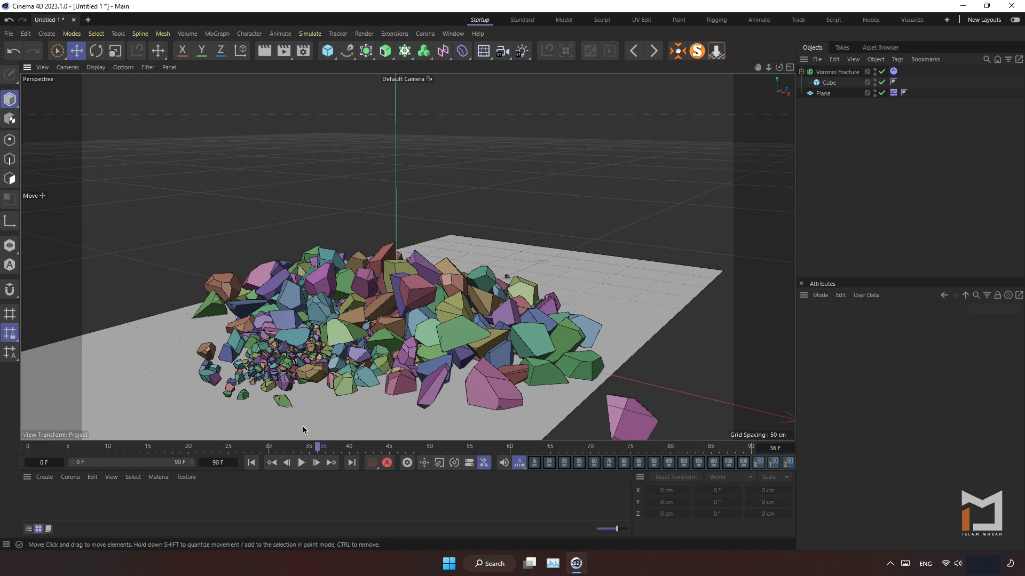
left_click(255, 464)
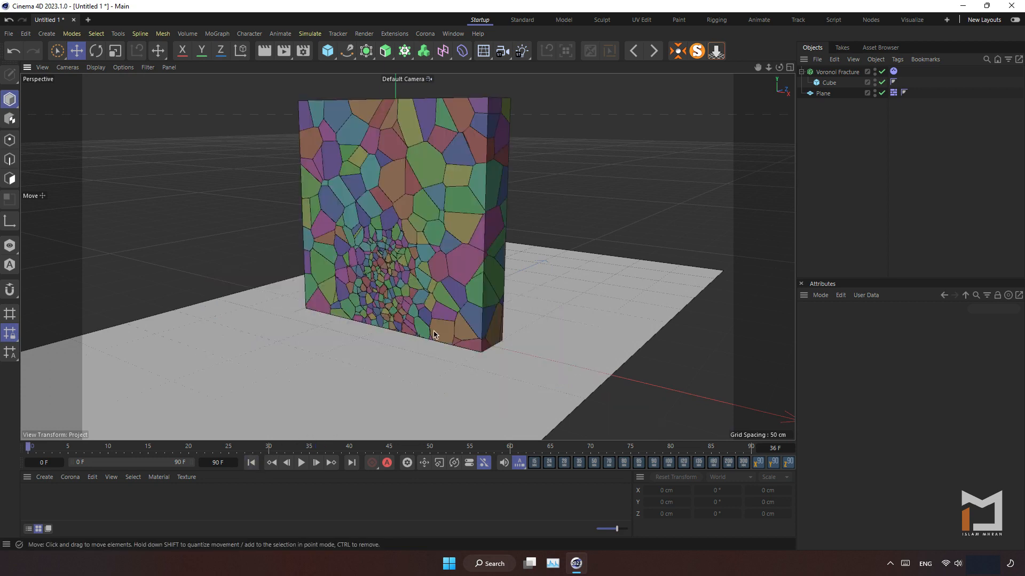
mouse_move(434, 335)
left_mouse_down("alt")
mouse_move(363, 338)
mouse_move(421, 336)
left_mouse_up("alt")
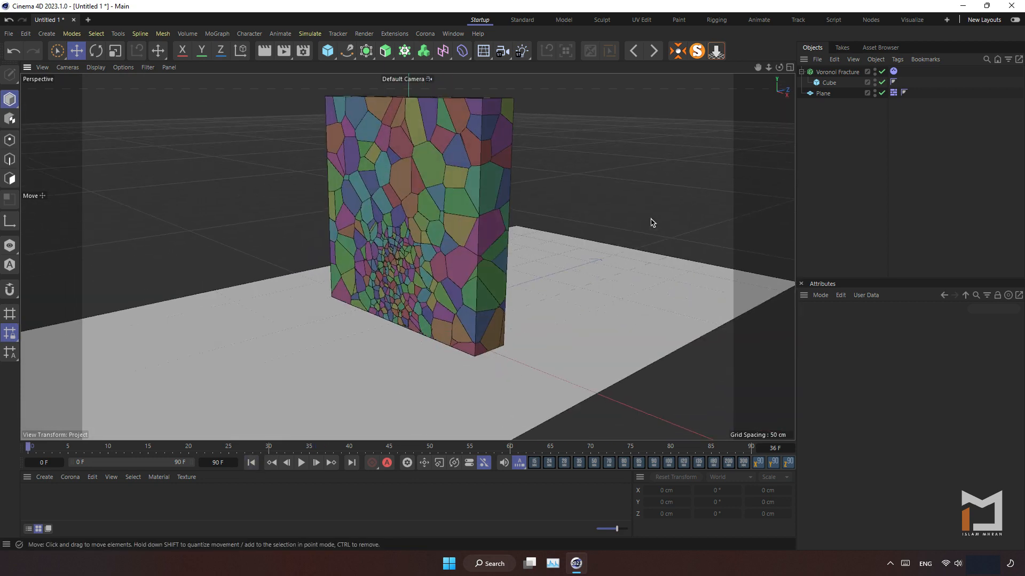
Search the asset library for "car" and open the Car.c4d scene.
left_click(882, 48)
left_click(865, 97)
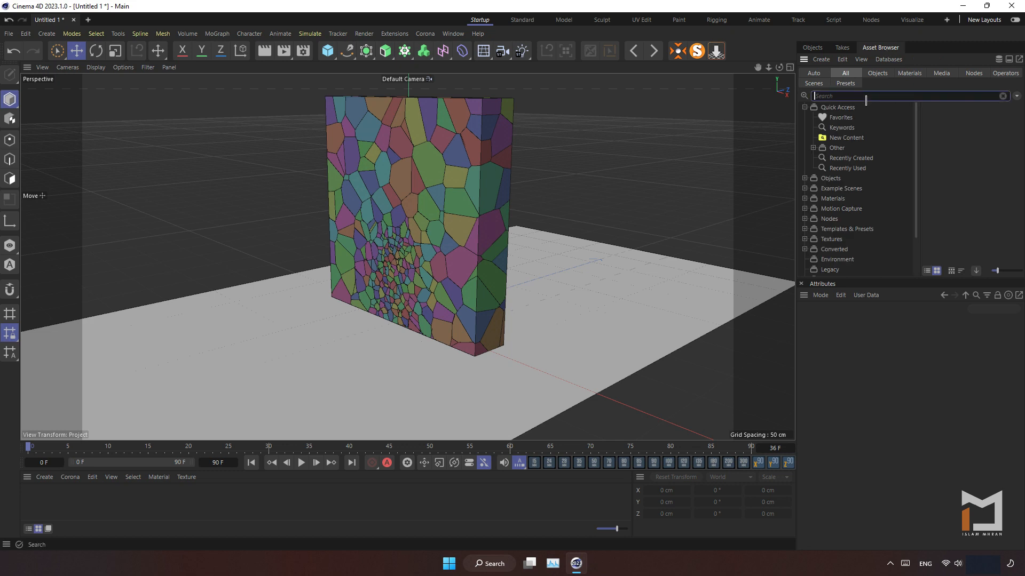
type("car")
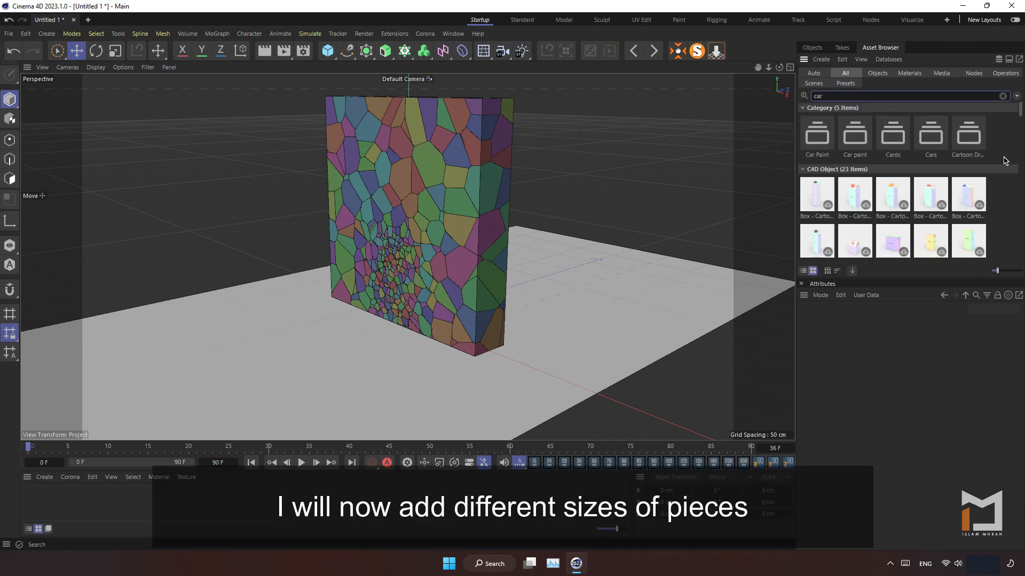
scroll(1005, 169, "down", 10)
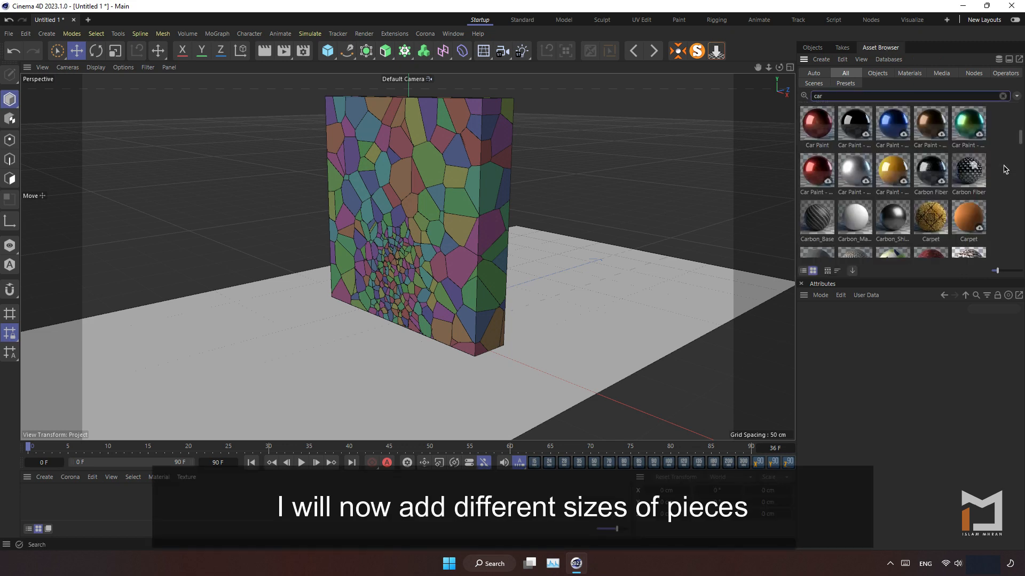
scroll(1005, 169, "up", 6)
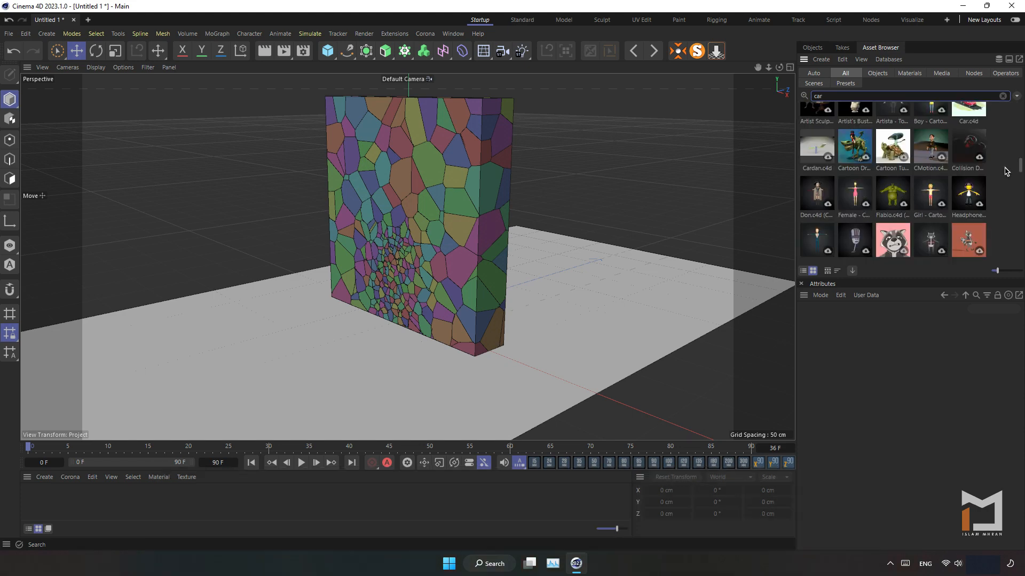
scroll(1002, 183, "up", 2)
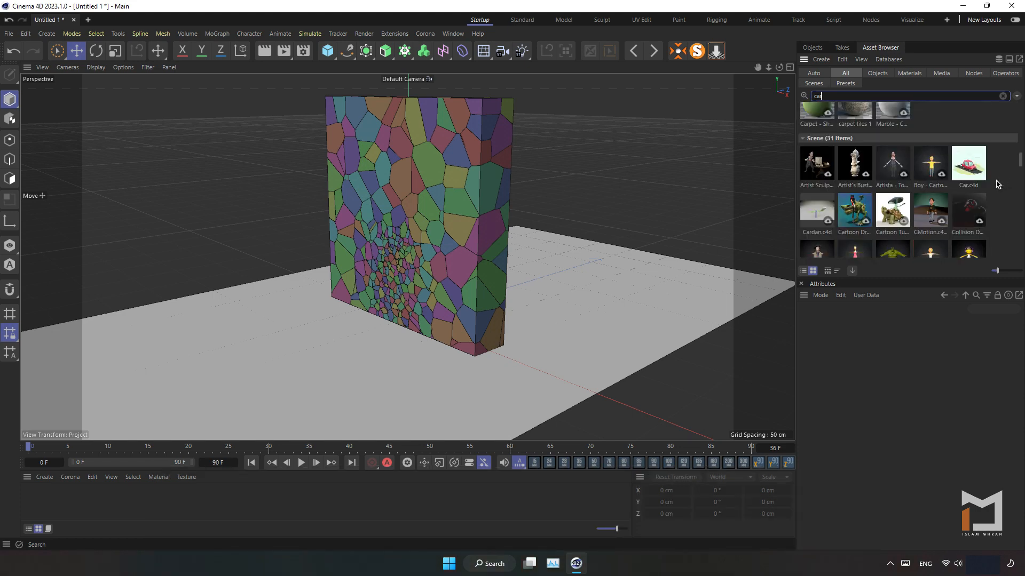
double_click(976, 172)
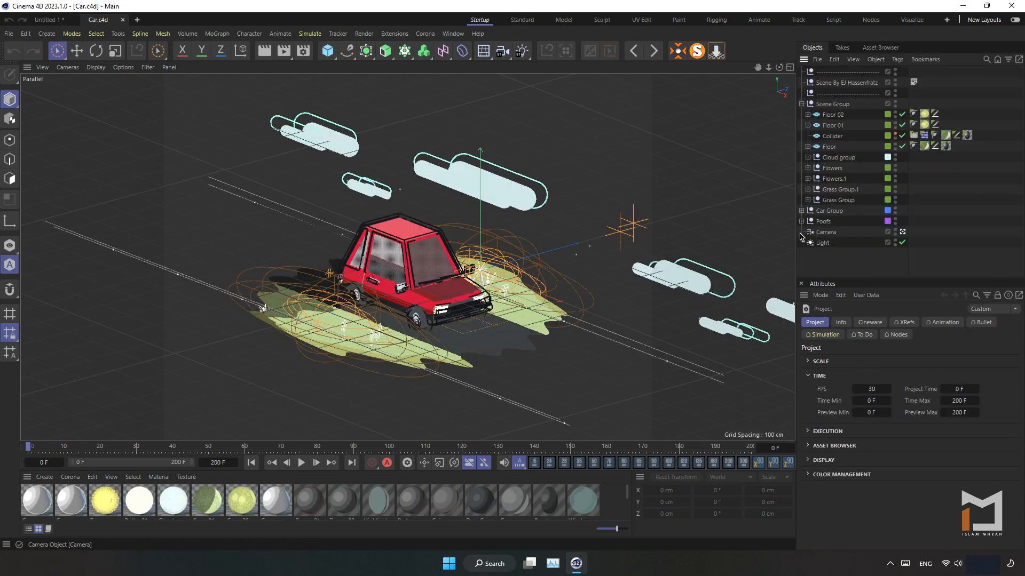
Make the Car Group and all its children editable and merge them with Connect Objects + Delete.
left_click(841, 211)
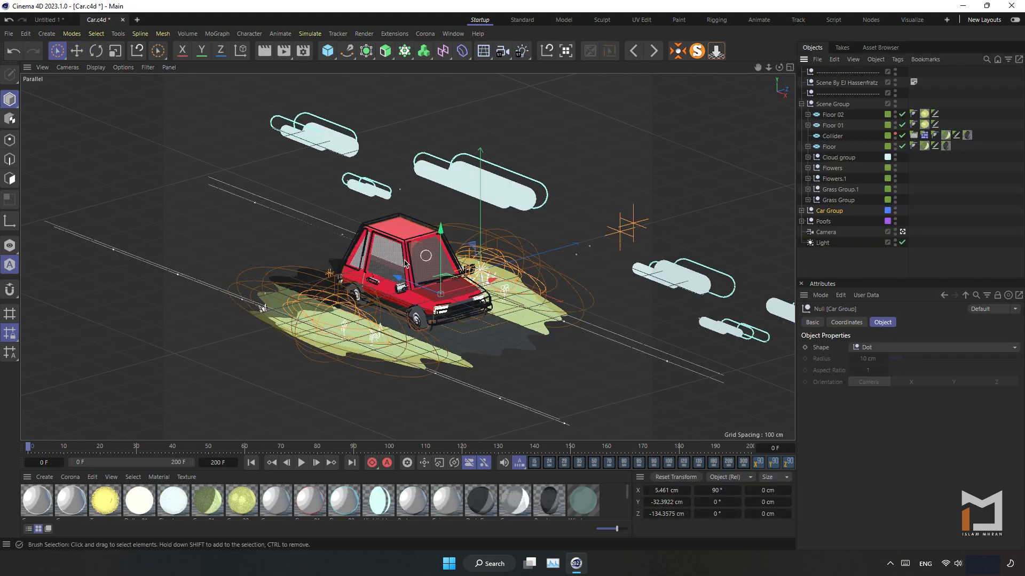
key("o")
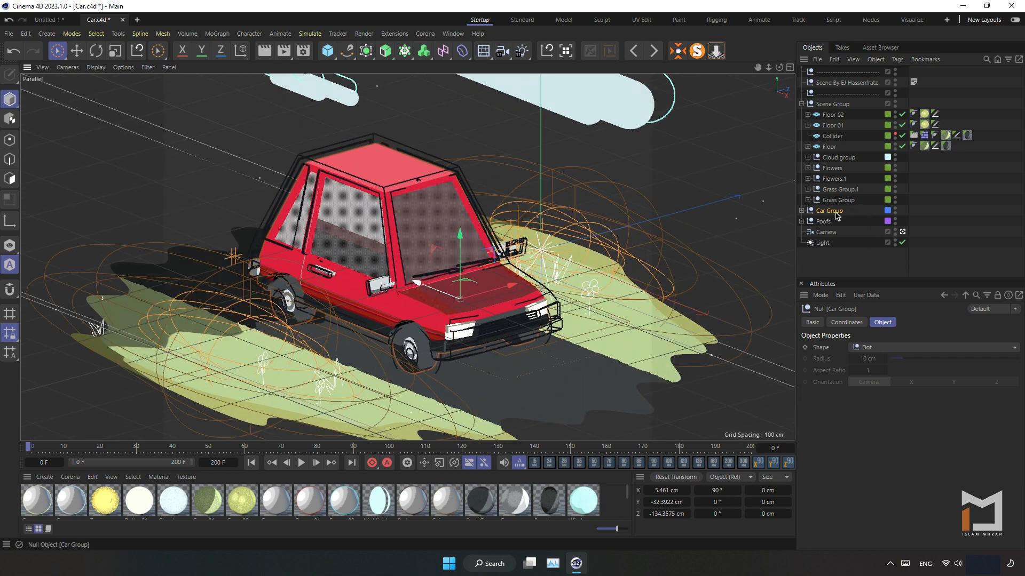
right_click(832, 212)
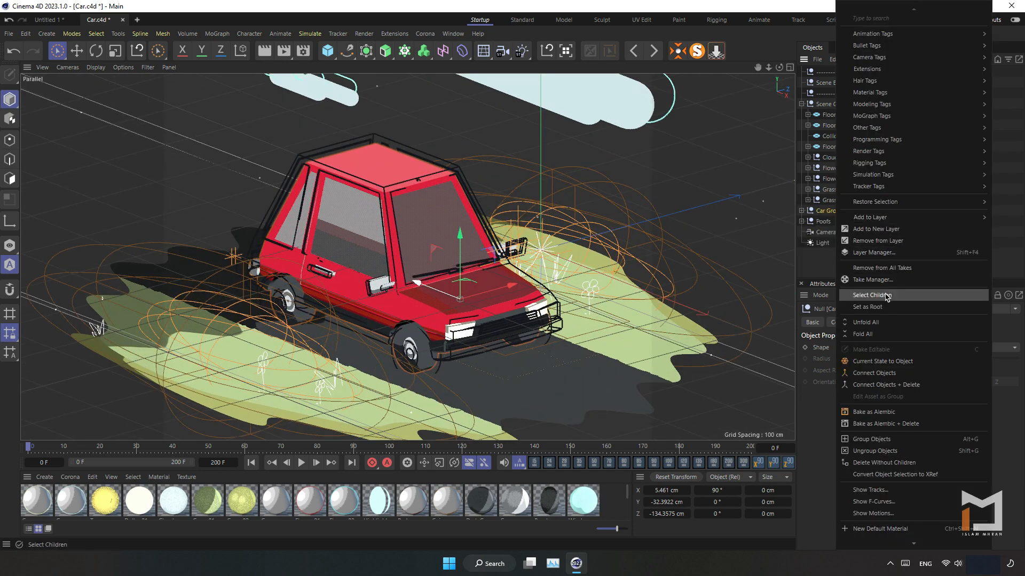
left_click(876, 295)
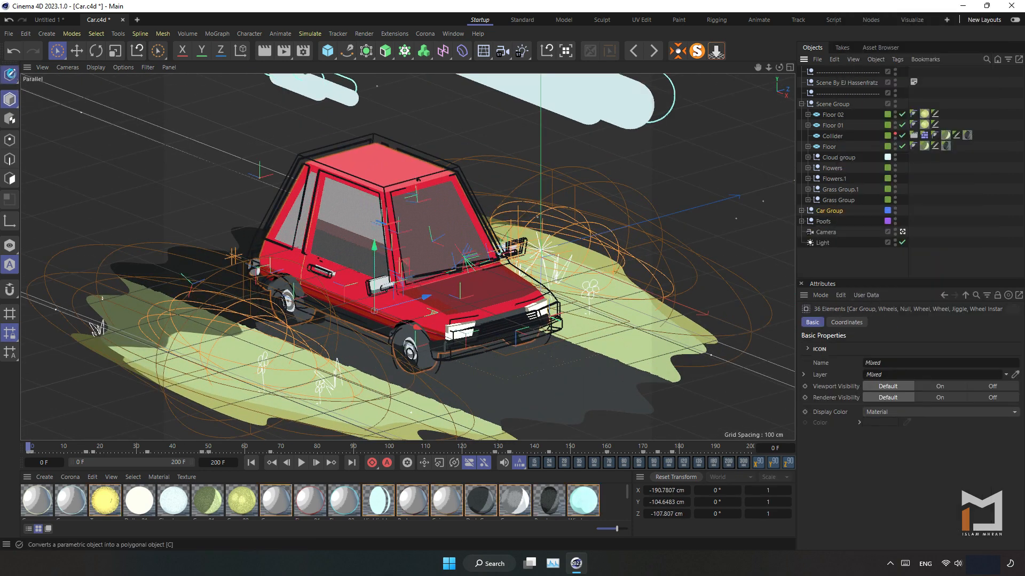
right_click(834, 212)
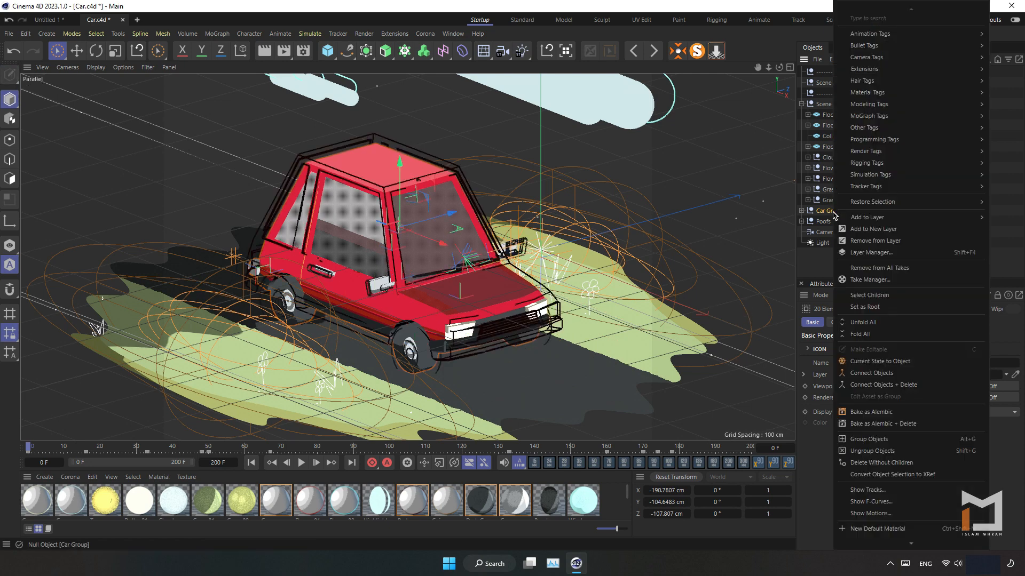
left_click(869, 295)
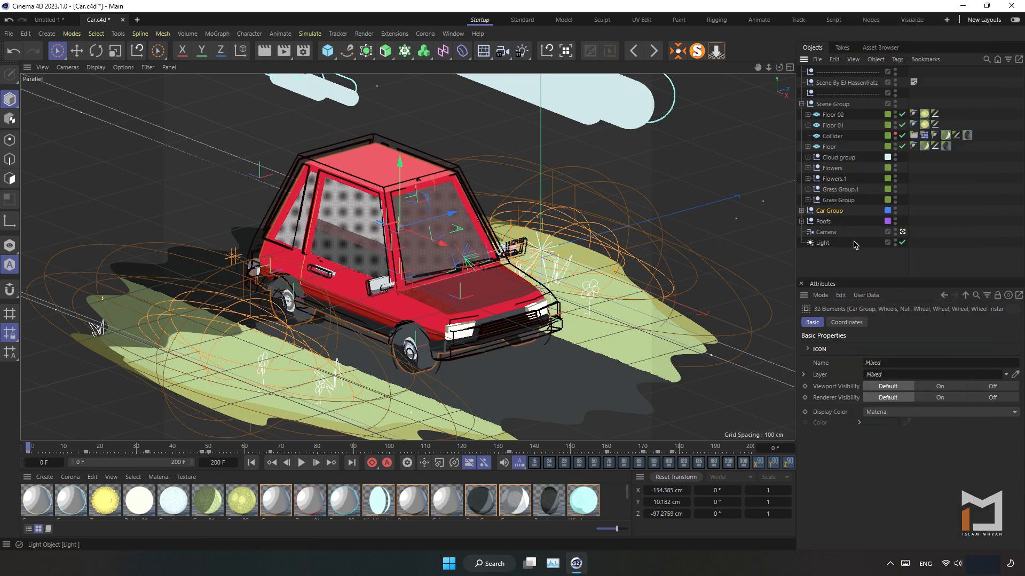
right_click(843, 214)
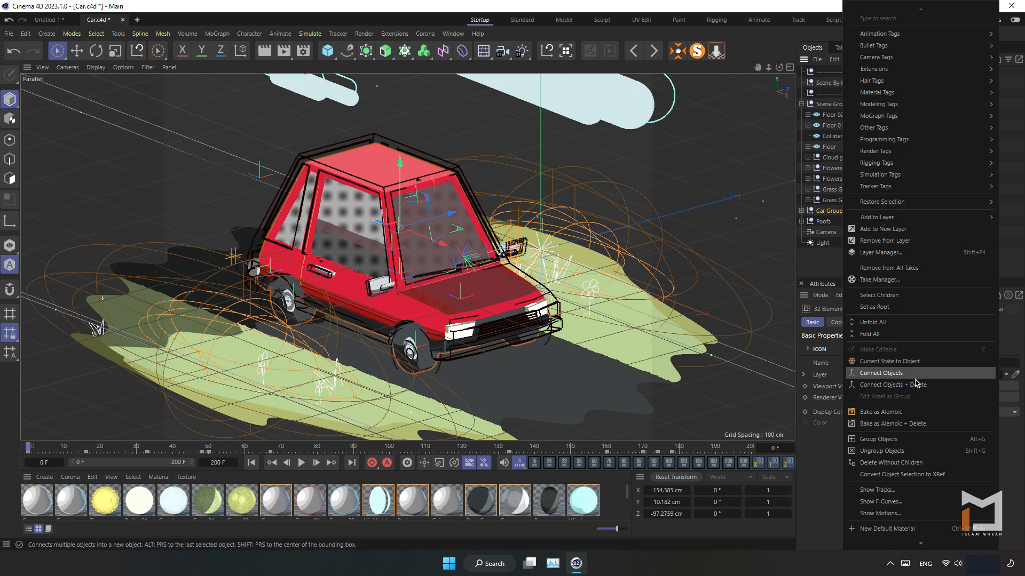
left_click(915, 384)
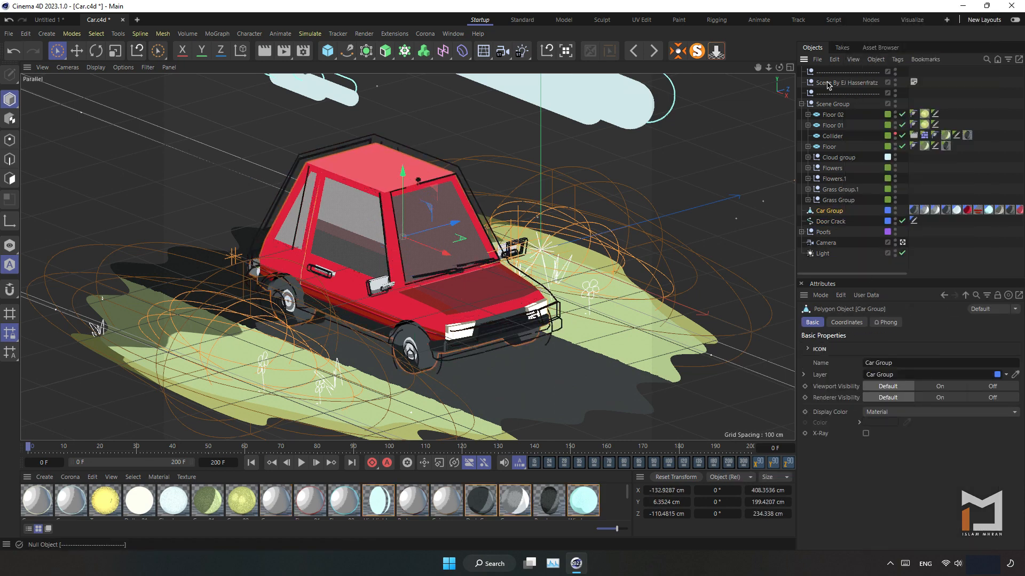
Copy the merged Car Group and paste it into the Untitled 1 project with the wall.
left_click(833, 59)
left_click(850, 105)
left_click(49, 19)
left_click(834, 59)
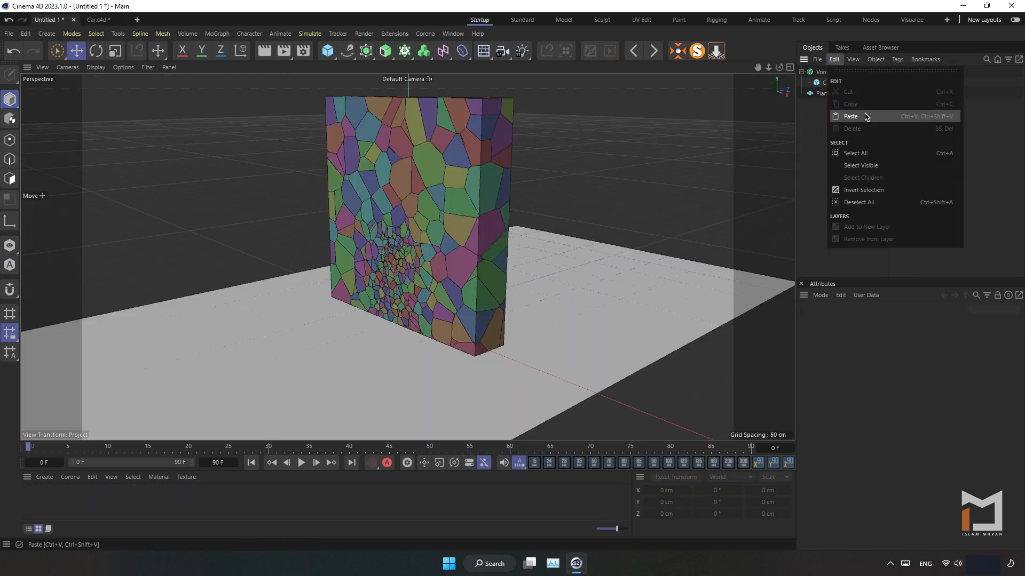
left_click(867, 116)
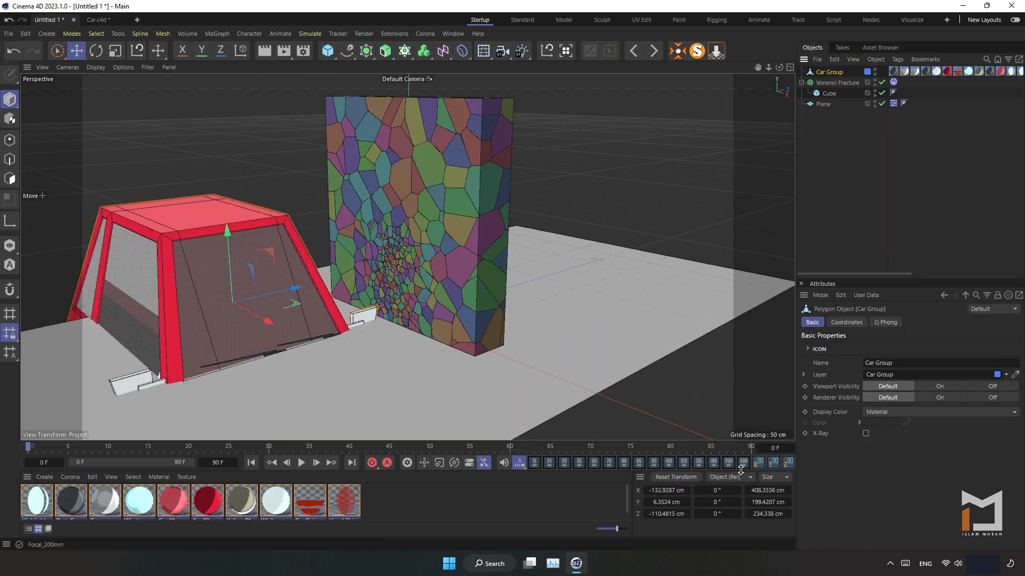
Rotate the car in 90° steps to a heading of 270° and drop it onto the ground plane.
left_click(760, 464)
left_click(760, 463)
left_click(760, 463)
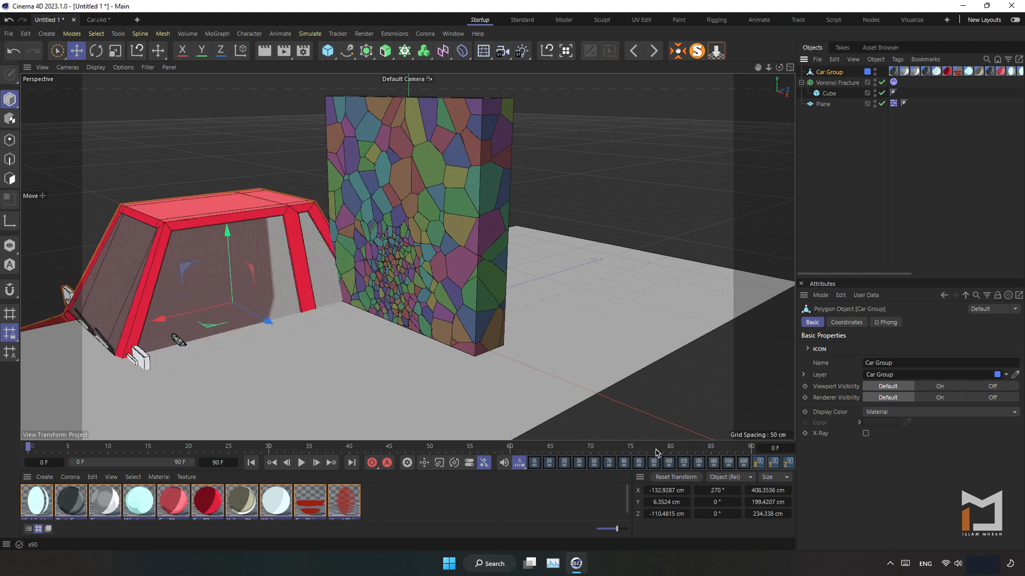
left_click(715, 53)
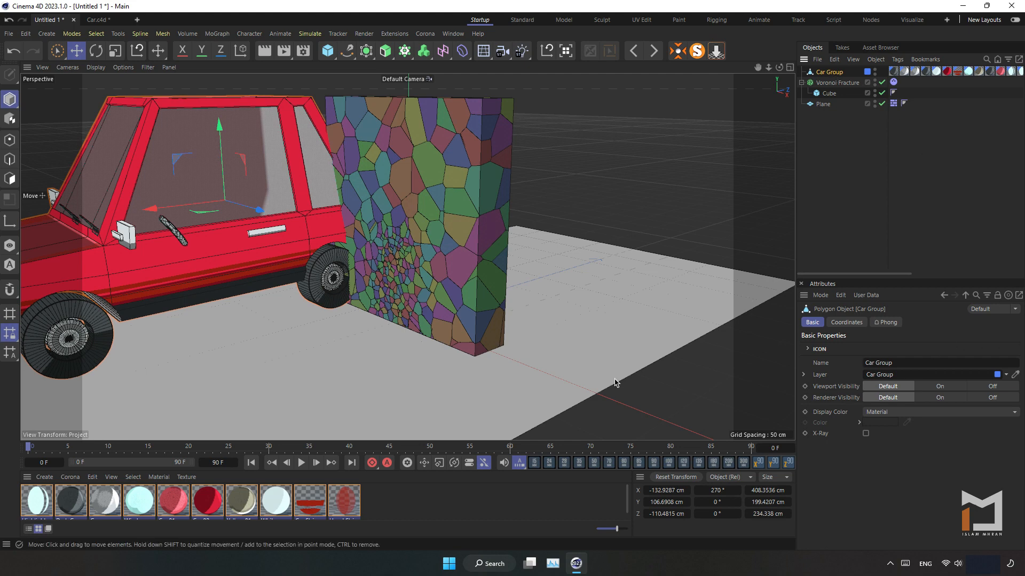
Scale the car uniformly to about 25% and drop it back onto the ground plane.
key("t")
left_click_drag(574, 144, 308, 250)
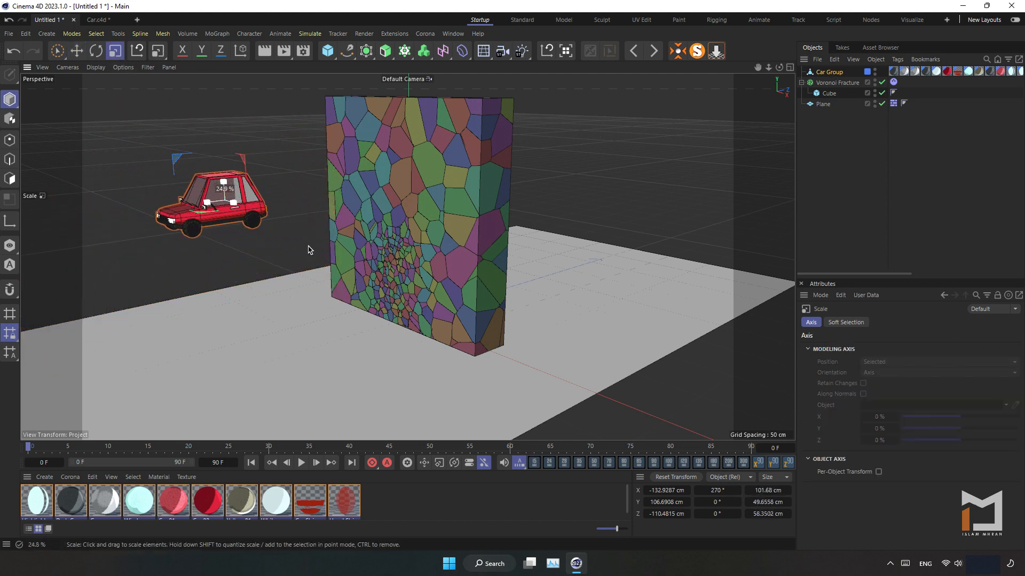
left_click(716, 52)
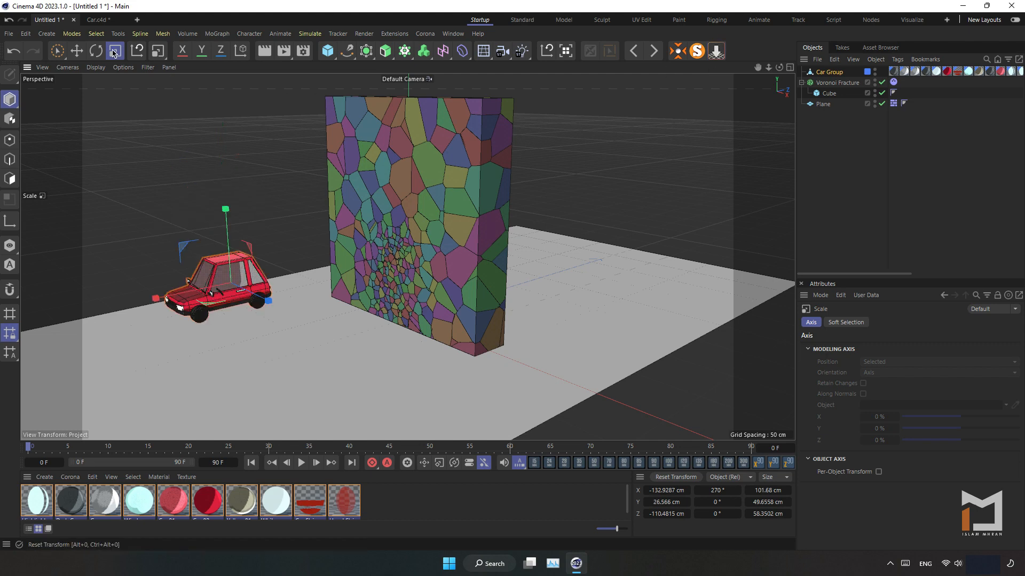
Move the car across the ground to about X 18 cm and Z 281 cm, facing the wall.
left_click(76, 50)
left_click_drag(352, 313, 450, 330, "alt")
left_click_drag(513, 334, 283, 252, "alt")
left_click_drag(237, 210, 617, 324)
left_click_drag(506, 299, 536, 320, "alt")
Draw a straight two-point Bezier spline in the Right view from the car through the wall to the plane's far end.
left_click(790, 67)
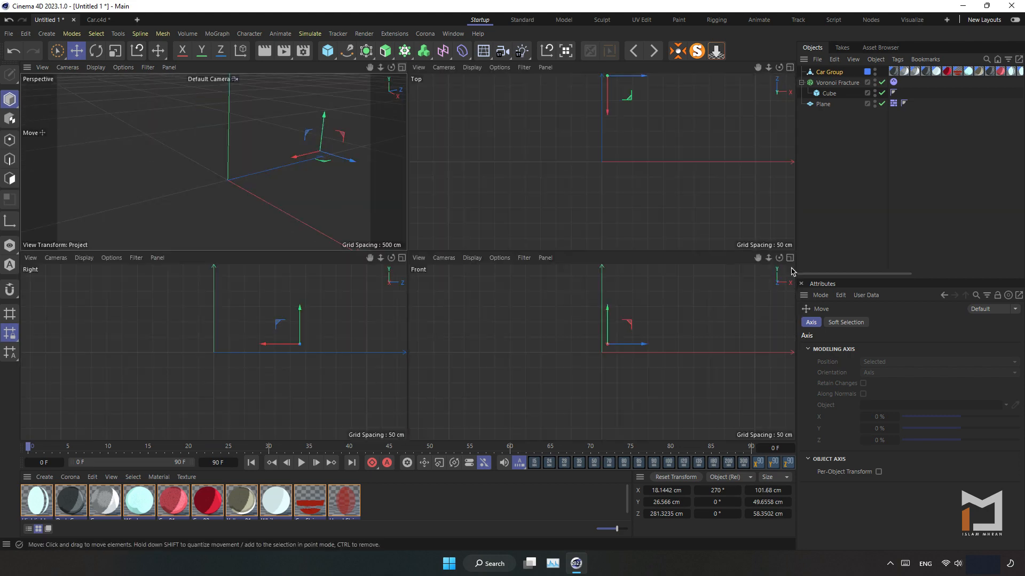
left_click(402, 258)
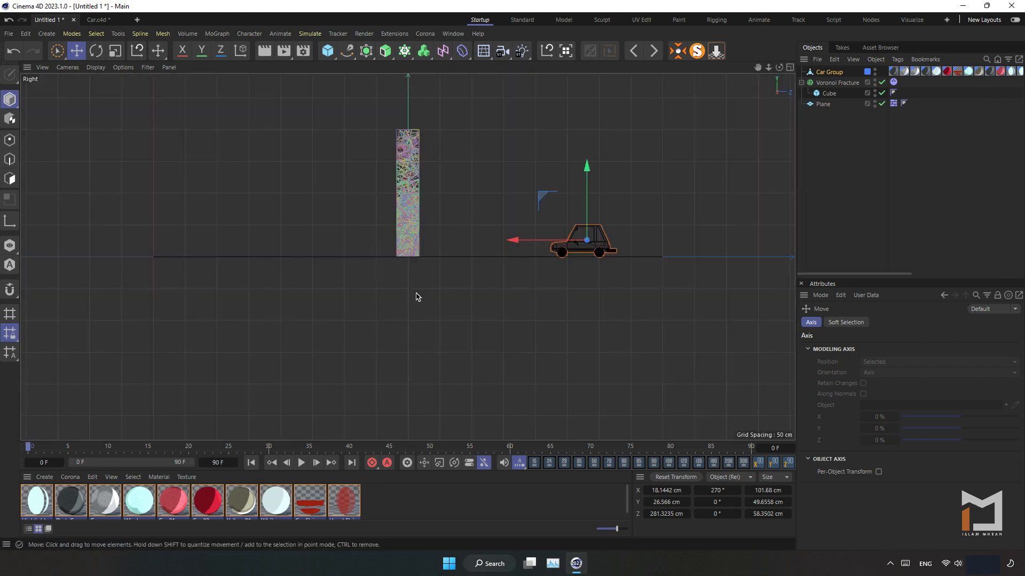
scroll(512, 256, "up", 2)
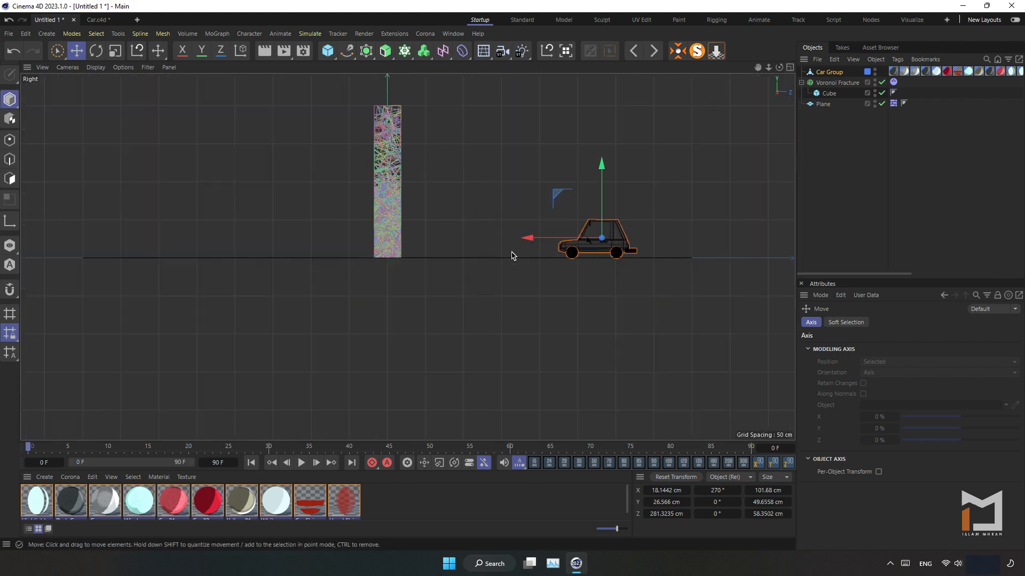
middle_click_drag(456, 225, 454, 256, "alt")
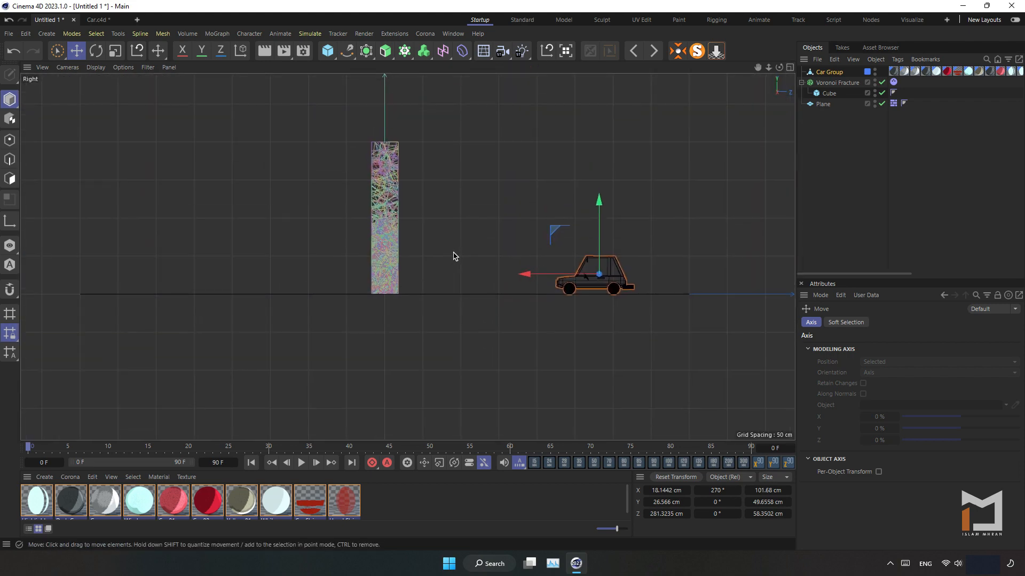
left_click(347, 51)
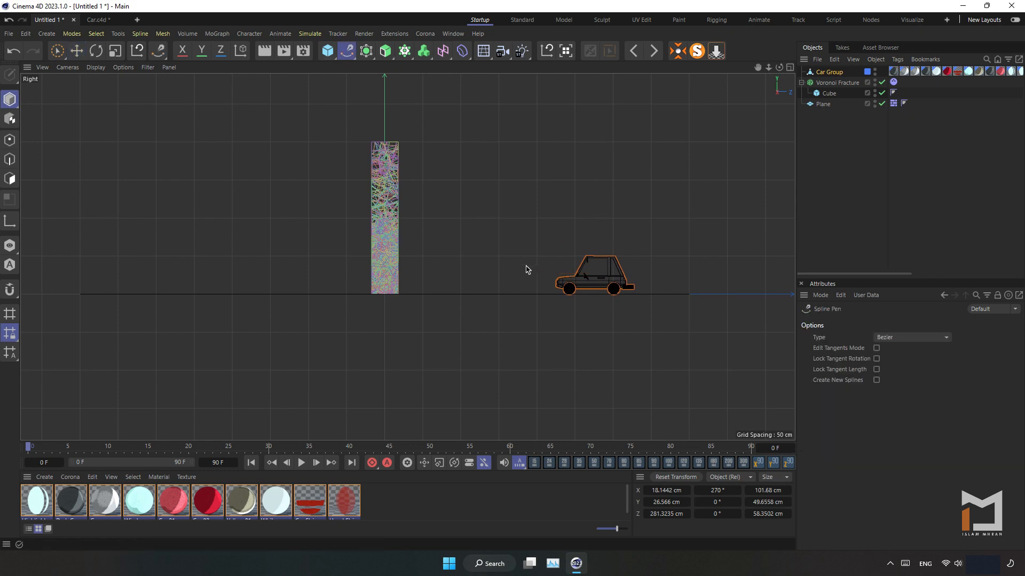
left_click(580, 276)
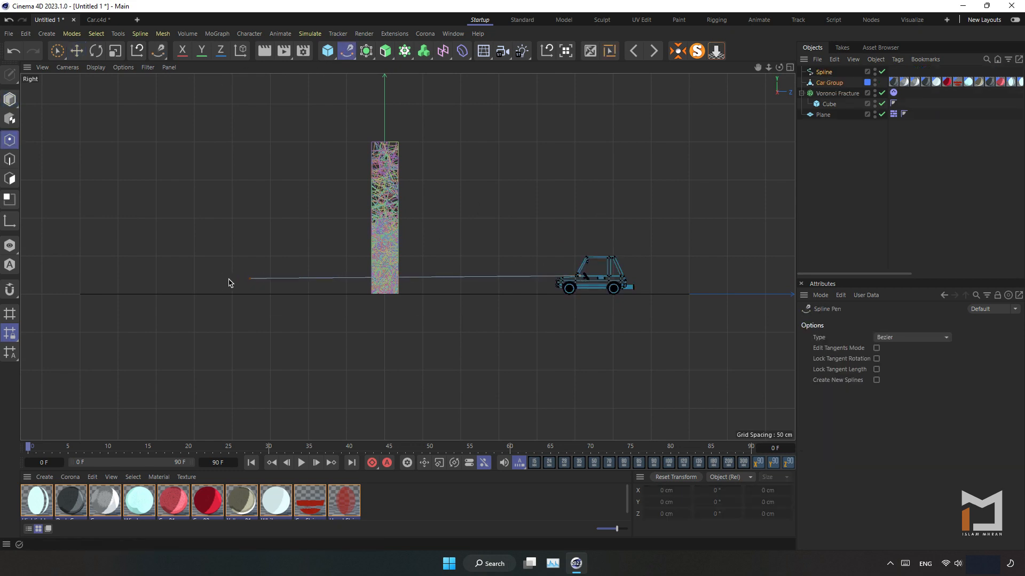
left_click(100, 275)
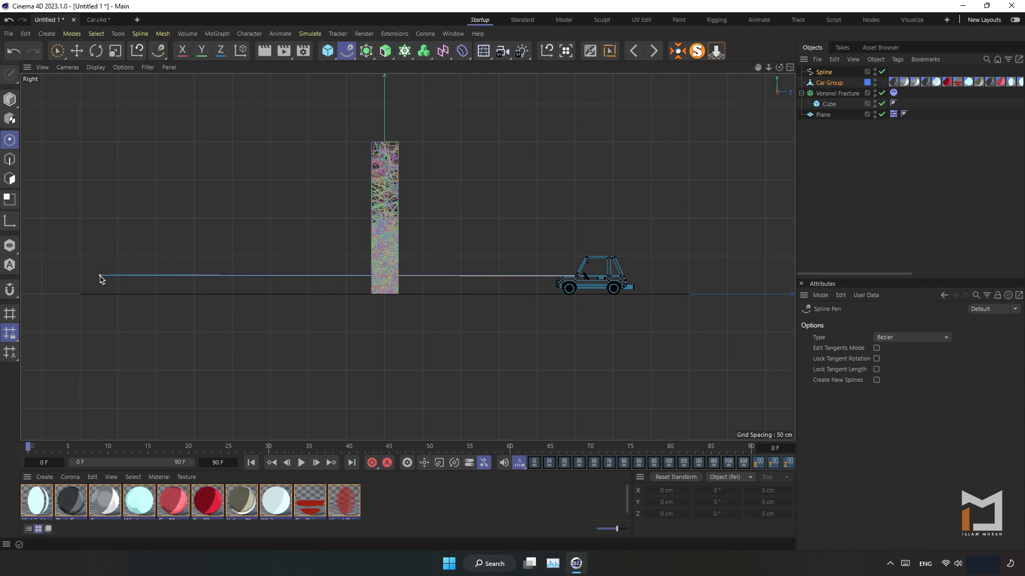
key("Escape")
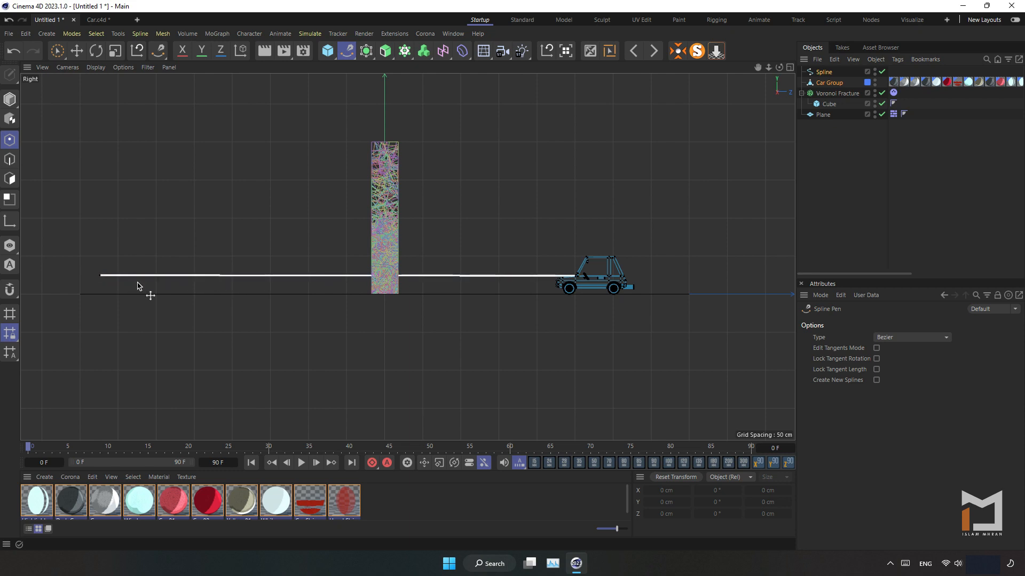
Add an Align to Spline tag to the car group in Model mode and assign the drawn spline as its path.
left_click(76, 50)
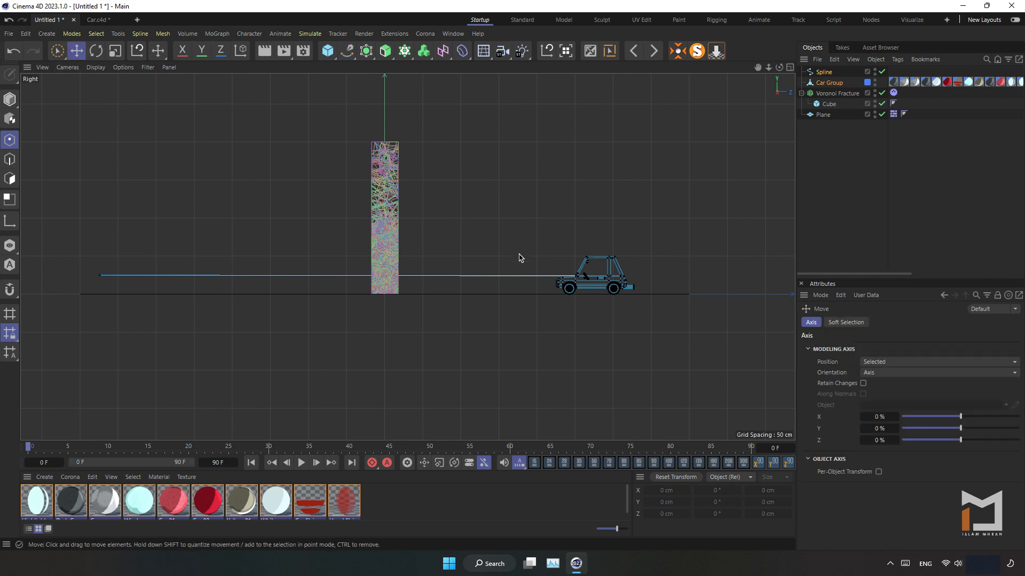
left_click(823, 73)
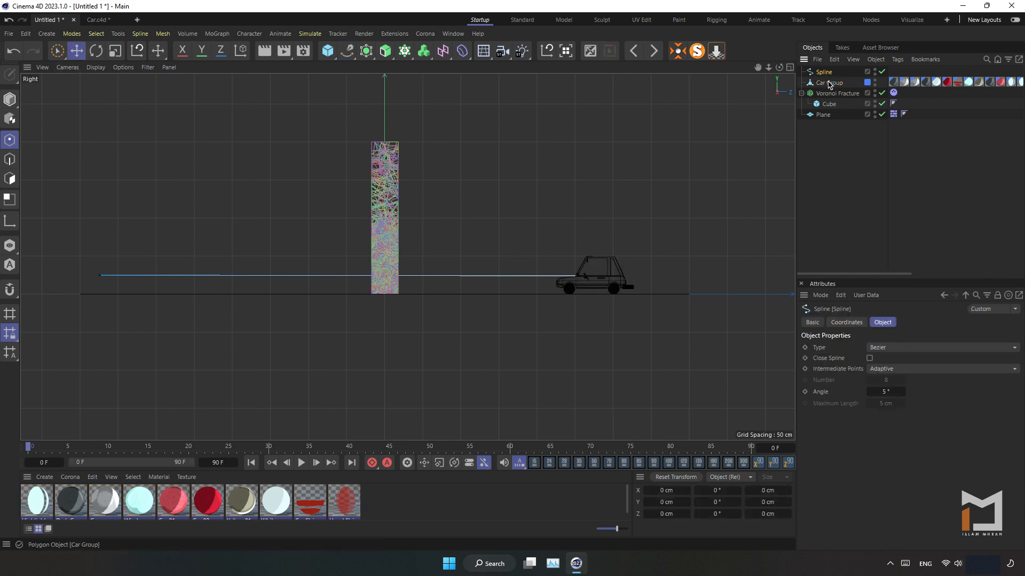
left_click(825, 84)
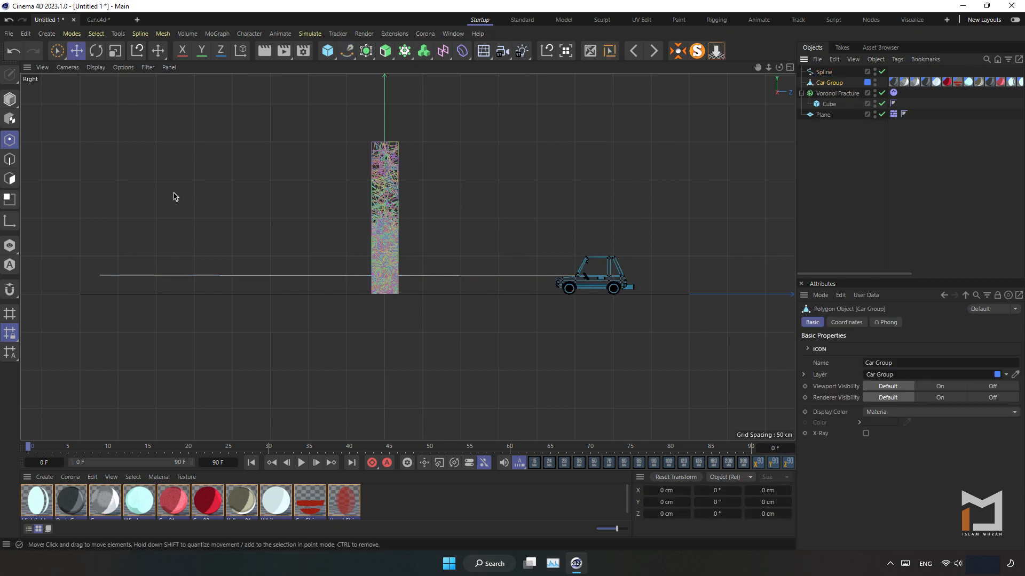
left_click(10, 100)
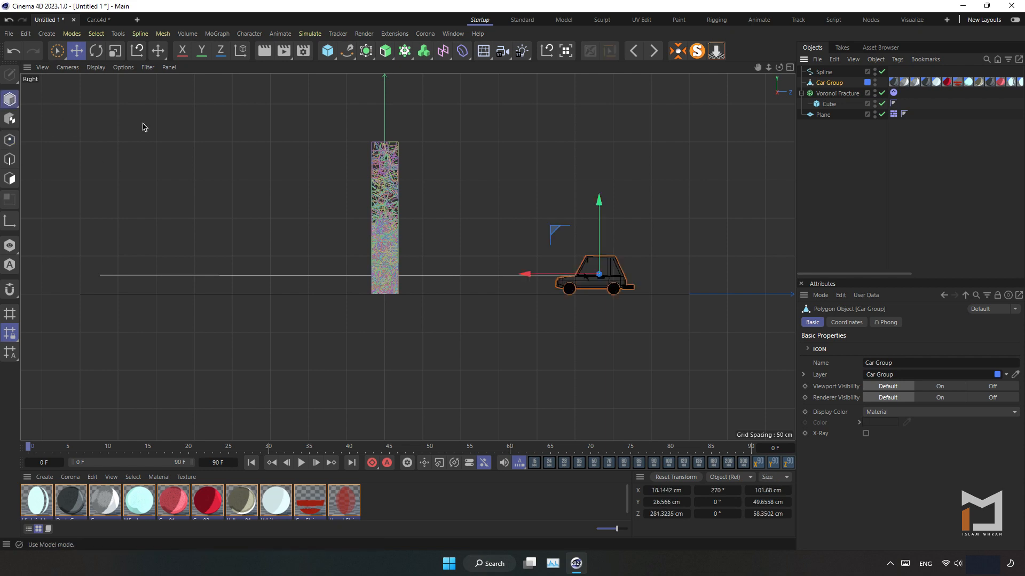
right_click(832, 84)
mouse_move(838, 34)
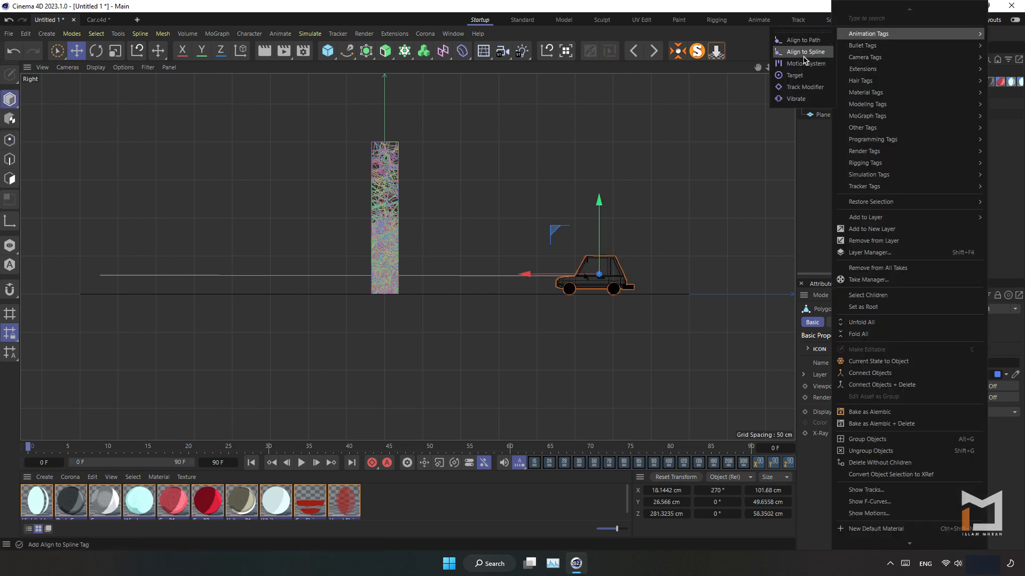
left_click(805, 53)
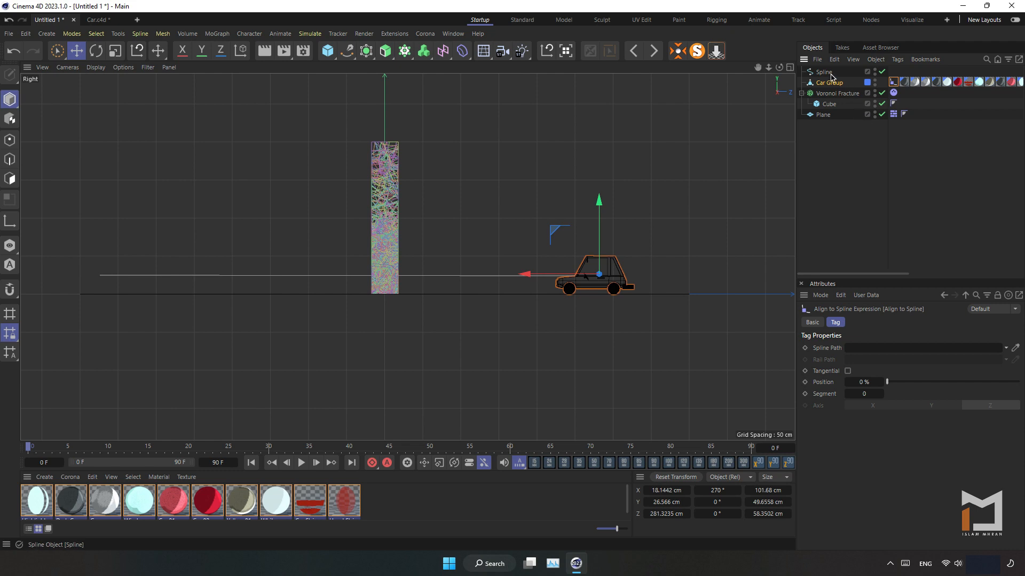
left_click_drag(827, 76, 903, 348)
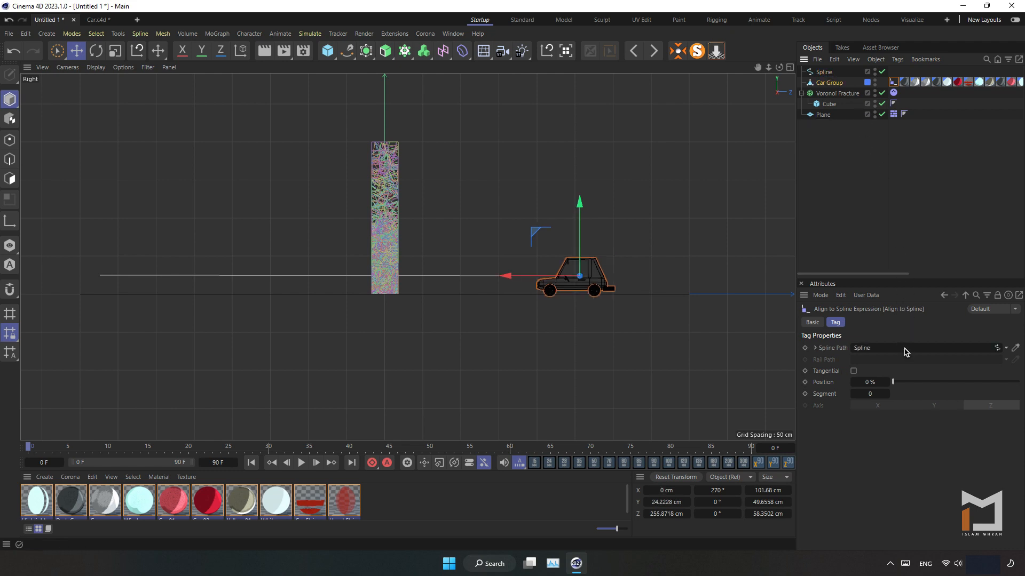
Raise the spline and the car together about 2.7 cm so the wheels rest on the ground plane.
scroll(565, 298, "up", 2)
scroll(565, 298, "up", 2)
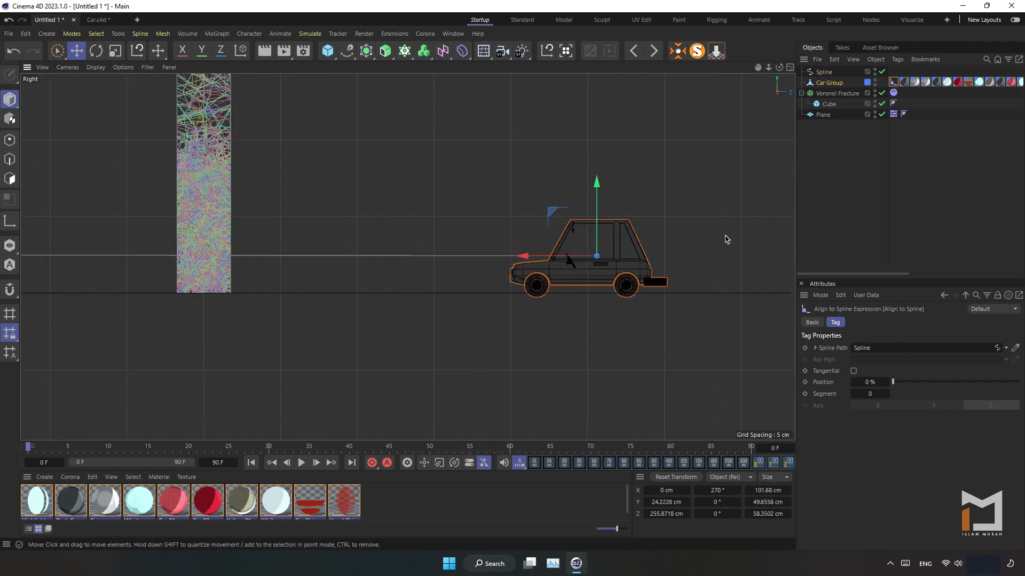
left_click(828, 72, "ctrl")
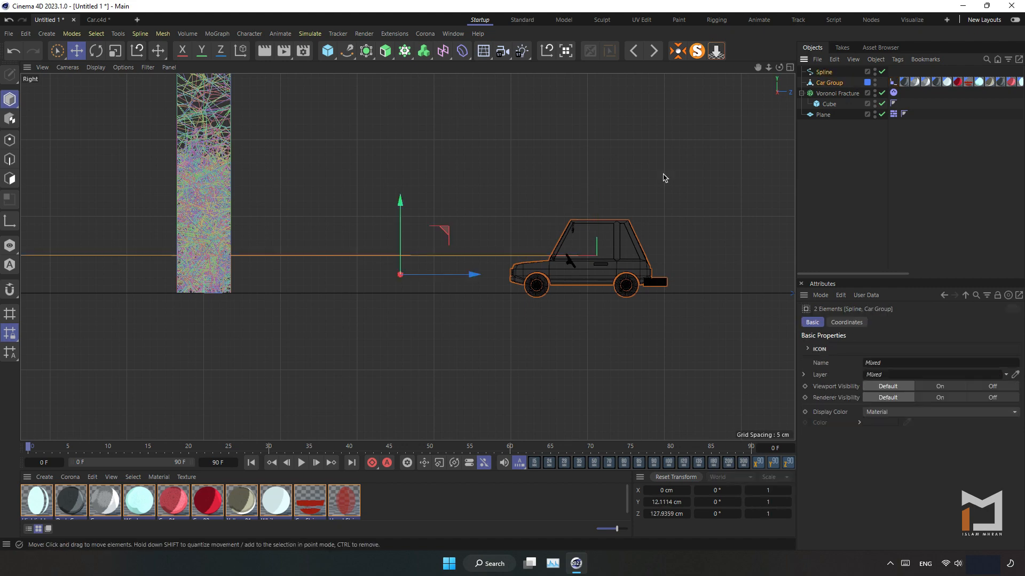
scroll(437, 235, "up", 3)
left_click_drag(308, 252, 320, 254)
scroll(367, 255, "down", 5)
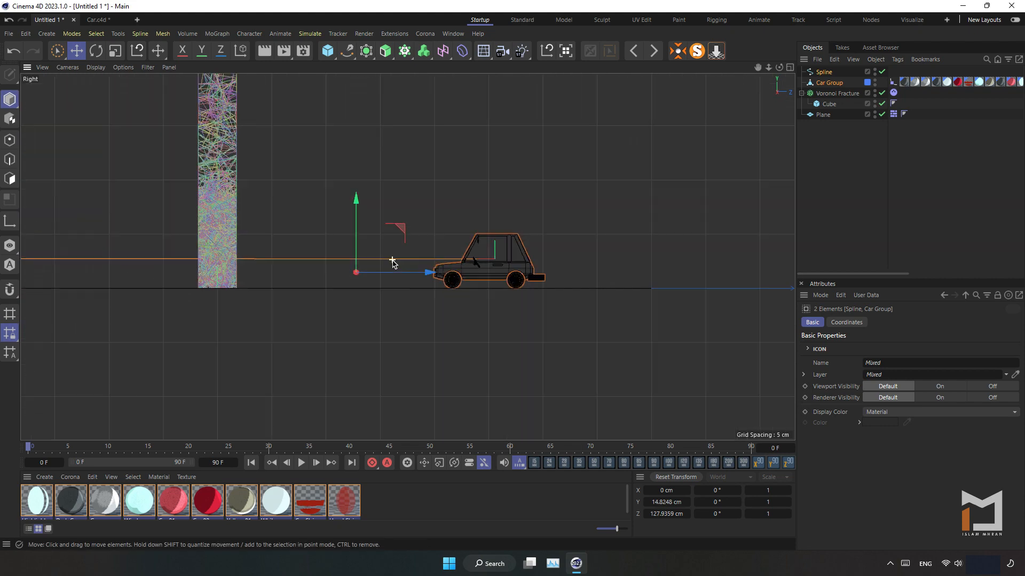
middle_click_drag(442, 271, 568, 293, "alt")
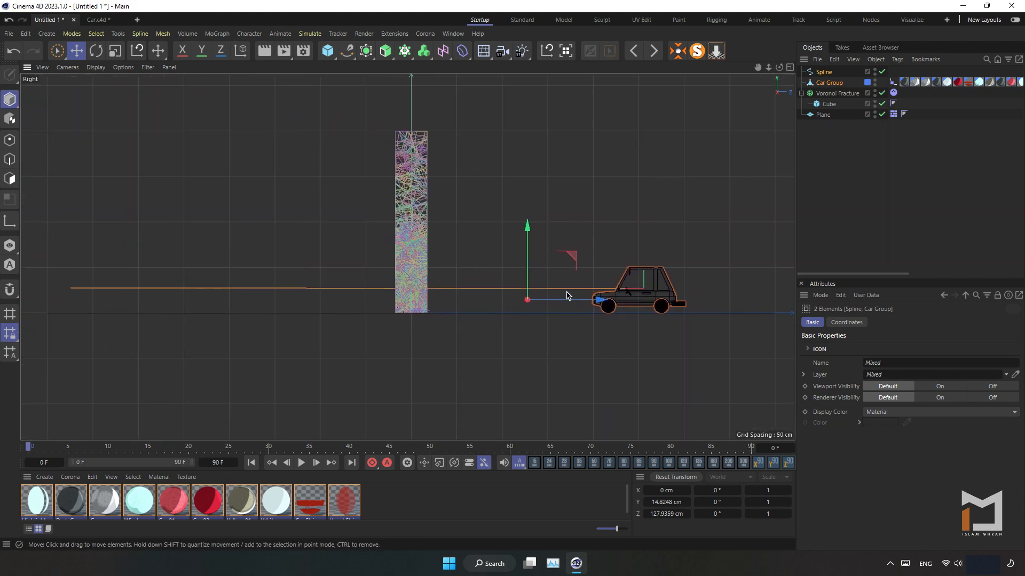
Keyframe the car's Align to Spline position at 0% on frame 0 and 100% on frame 90, then return to the start.
left_click(893, 82)
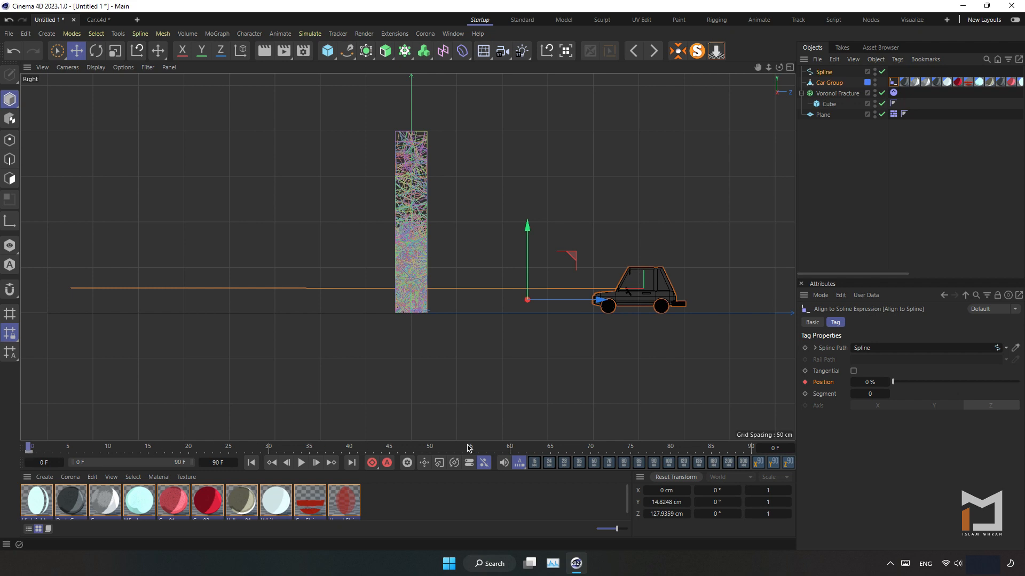
left_click(711, 452)
left_click_drag(749, 454, 761, 454)
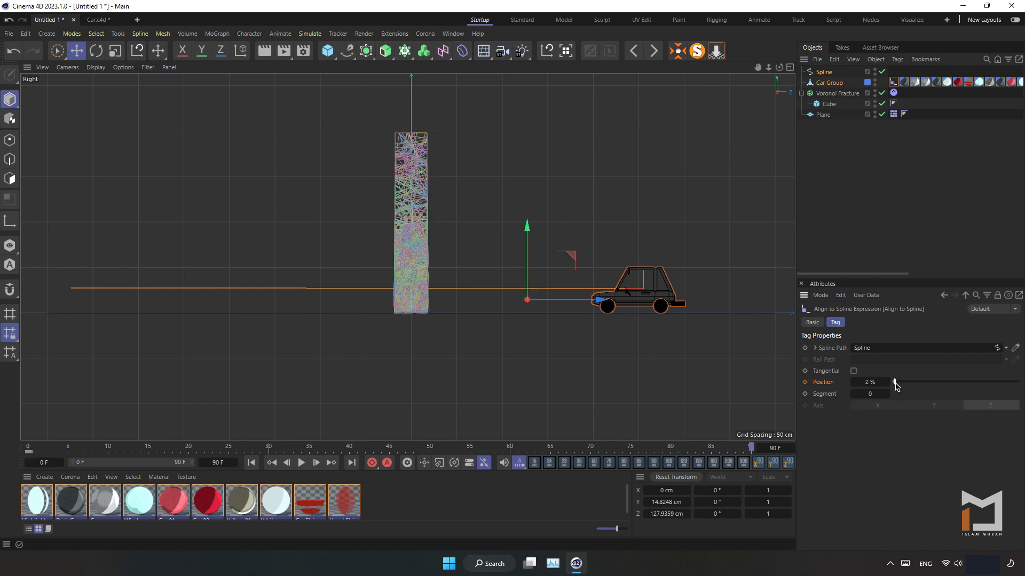
left_click_drag(894, 383, 1019, 382)
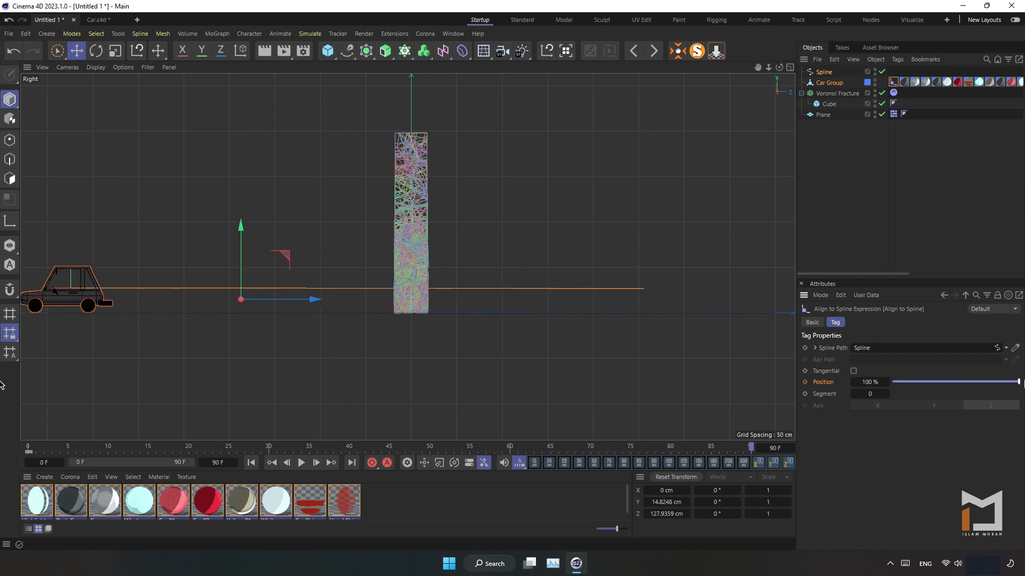
left_click(805, 382)
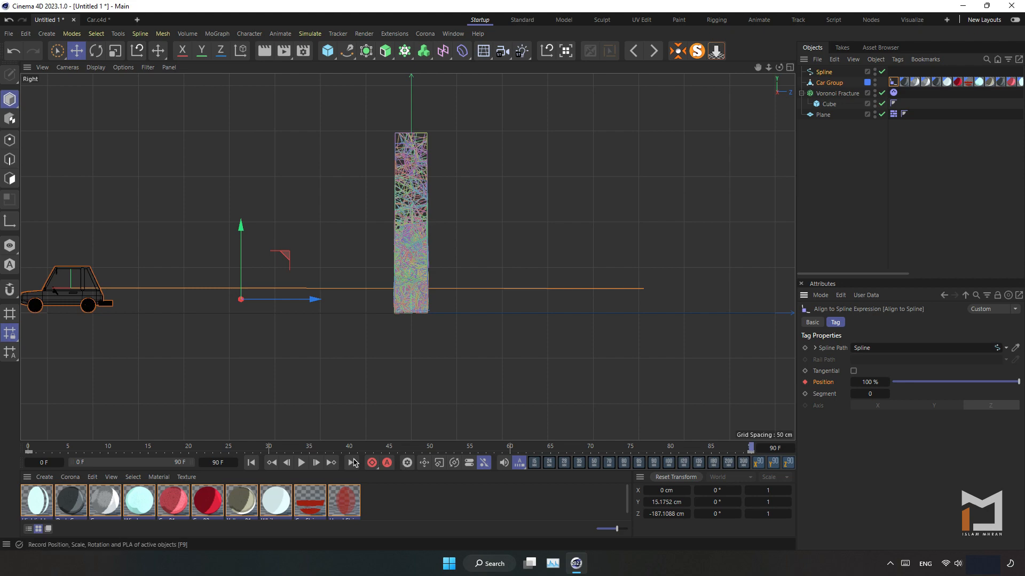
left_click(251, 462)
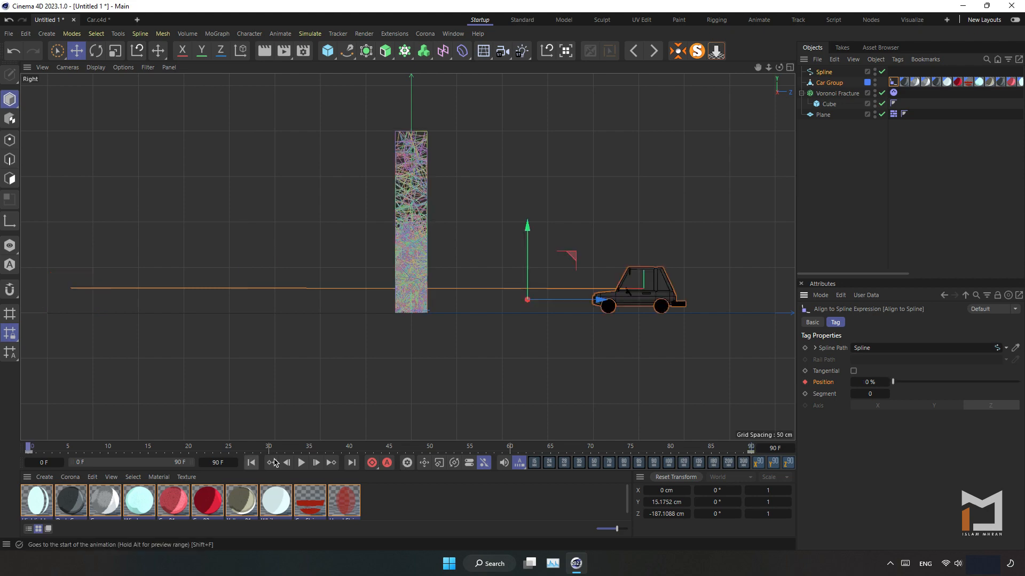
Preview the car animation in the Perspective view, then stop playback and return to the first frame.
left_click(790, 68)
left_click(401, 67)
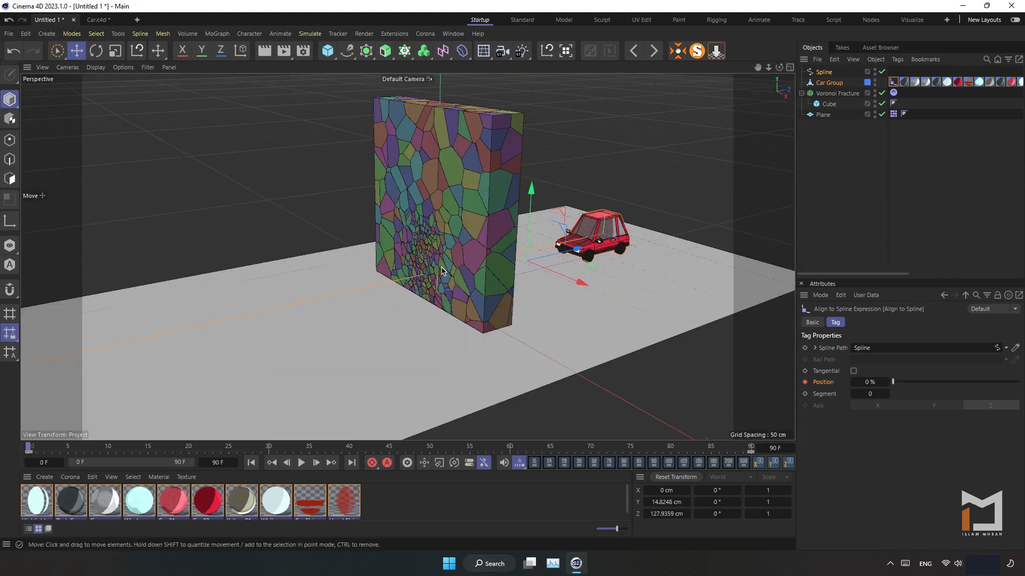
left_click_drag(431, 272, 474, 267, "alt")
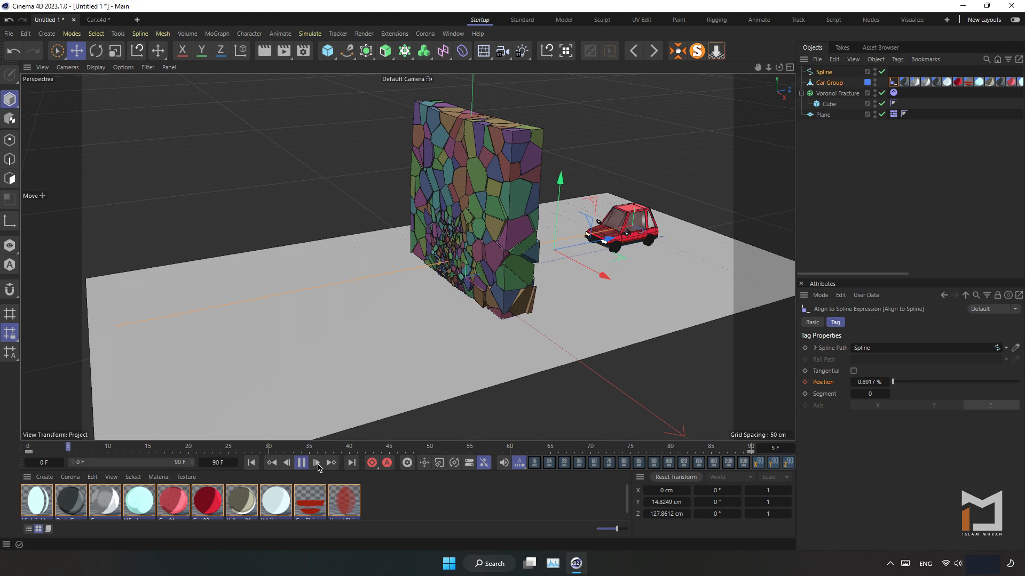
left_click(301, 462)
left_click(252, 464)
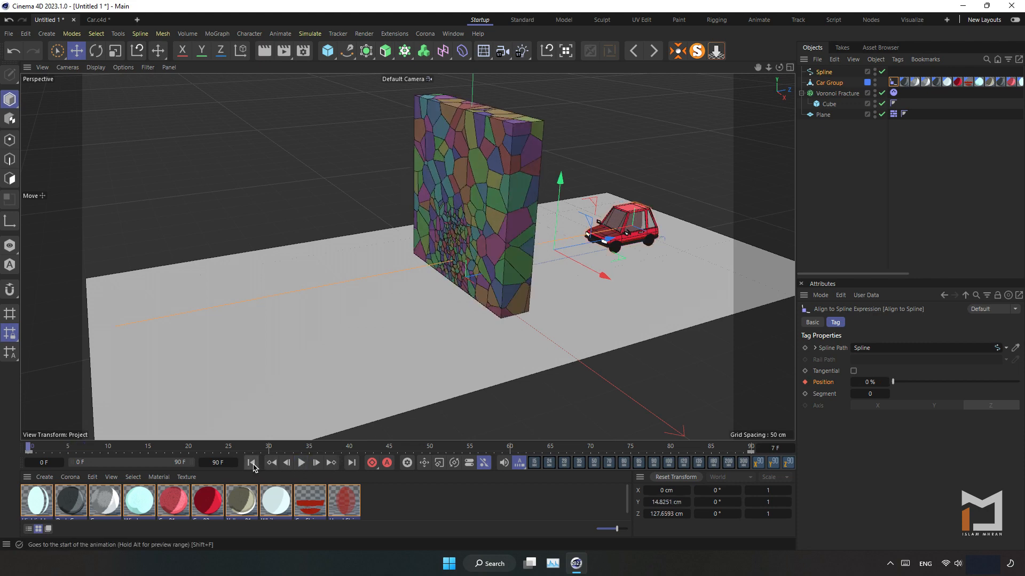
Add a Bullet Rigid Body tag to the car group.
left_click(856, 120)
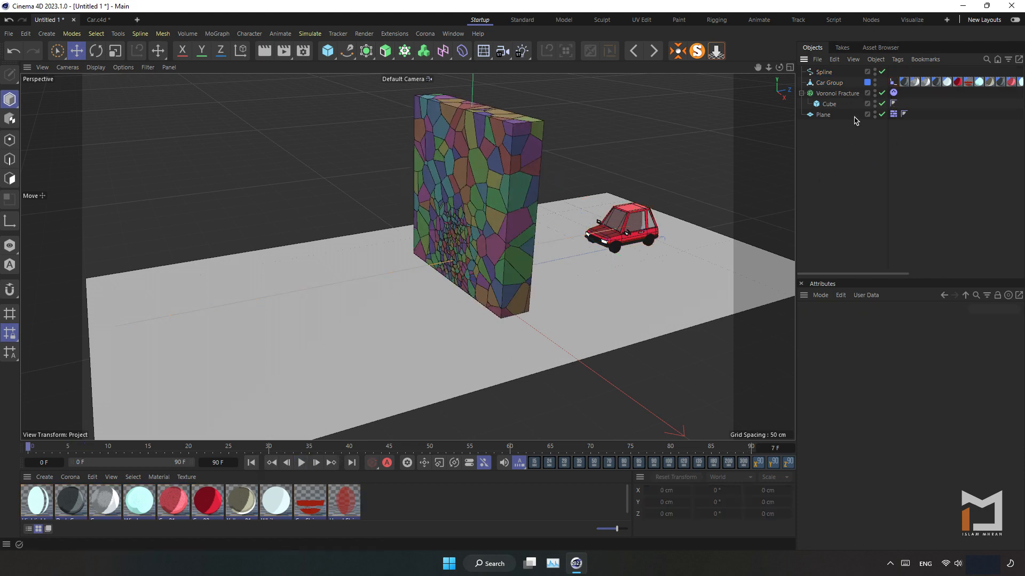
left_click(830, 83)
right_click(831, 83)
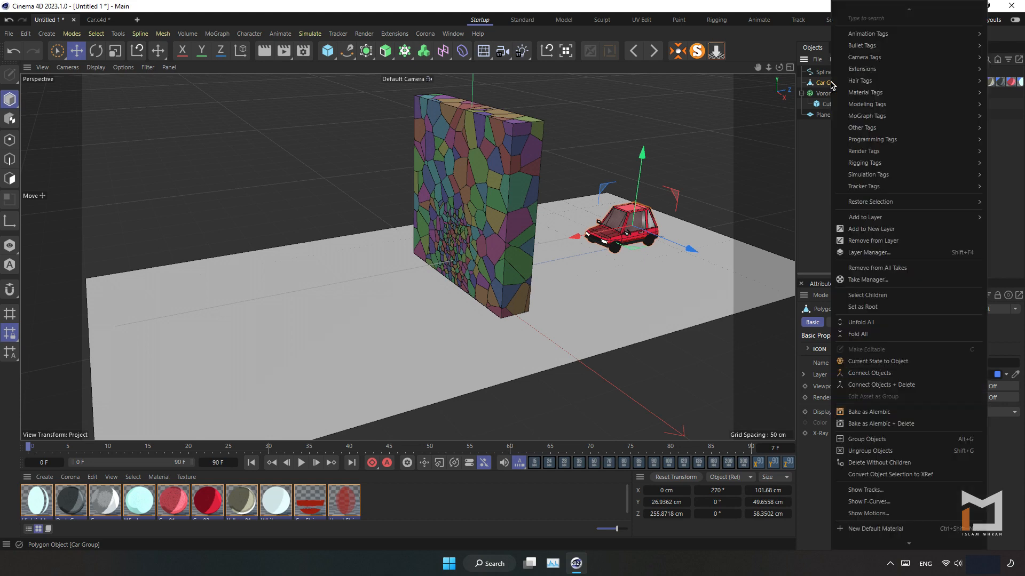
mouse_move(879, 37)
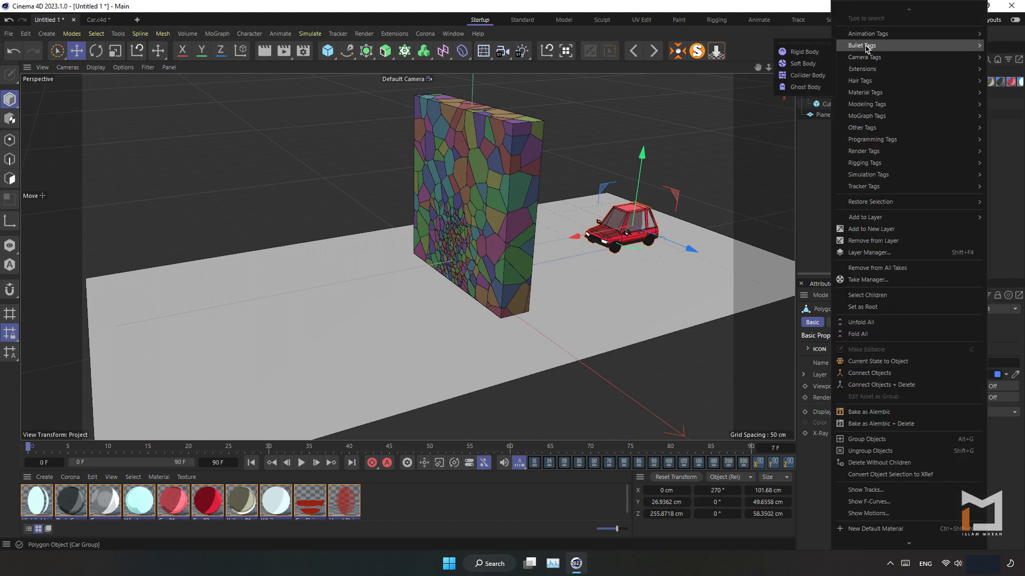
left_click(803, 52)
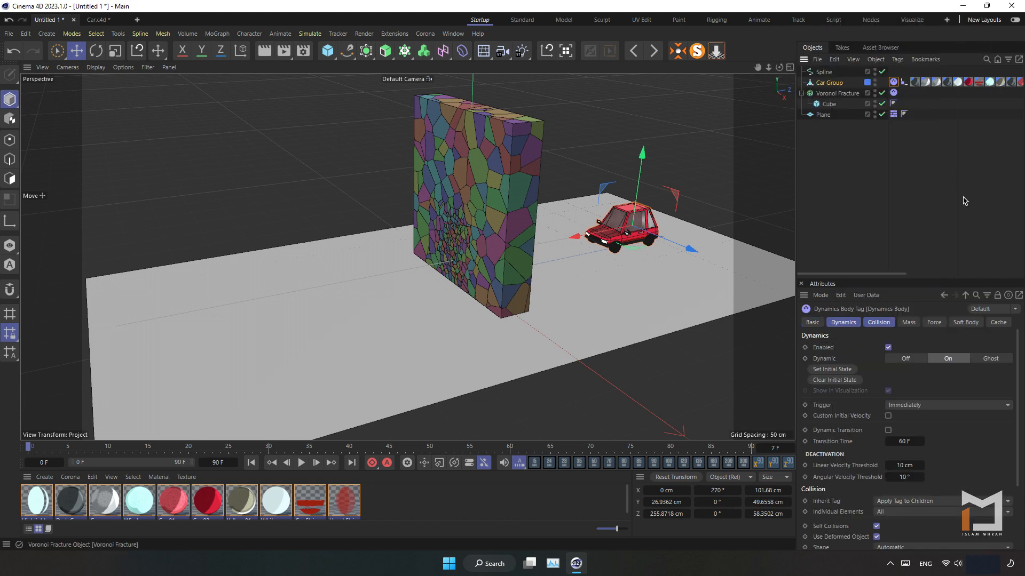
Play the simulation briefly with the car's rigid body active, then rewind to frame 0.
left_click(844, 199)
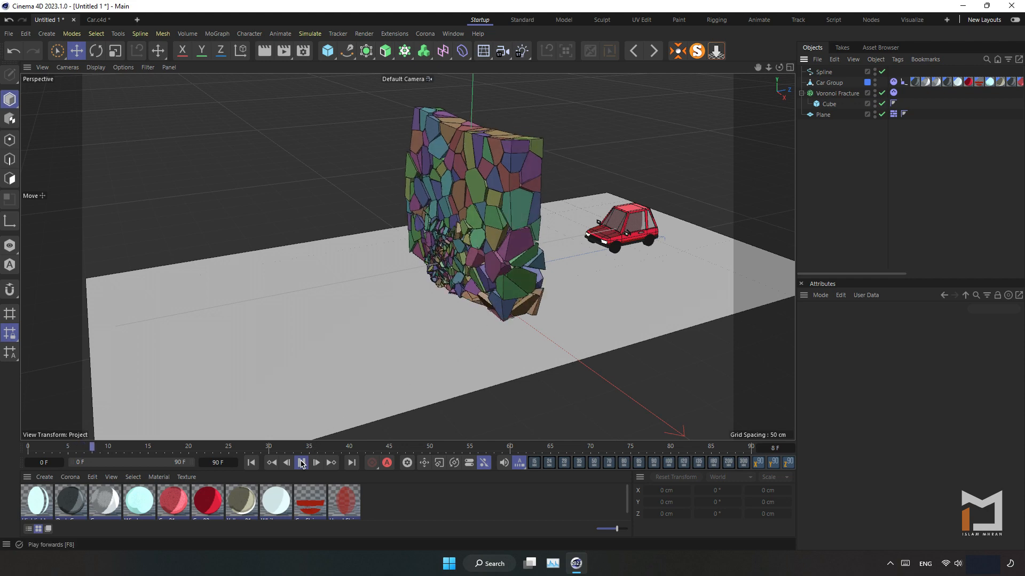
left_click(301, 462)
left_click(251, 462)
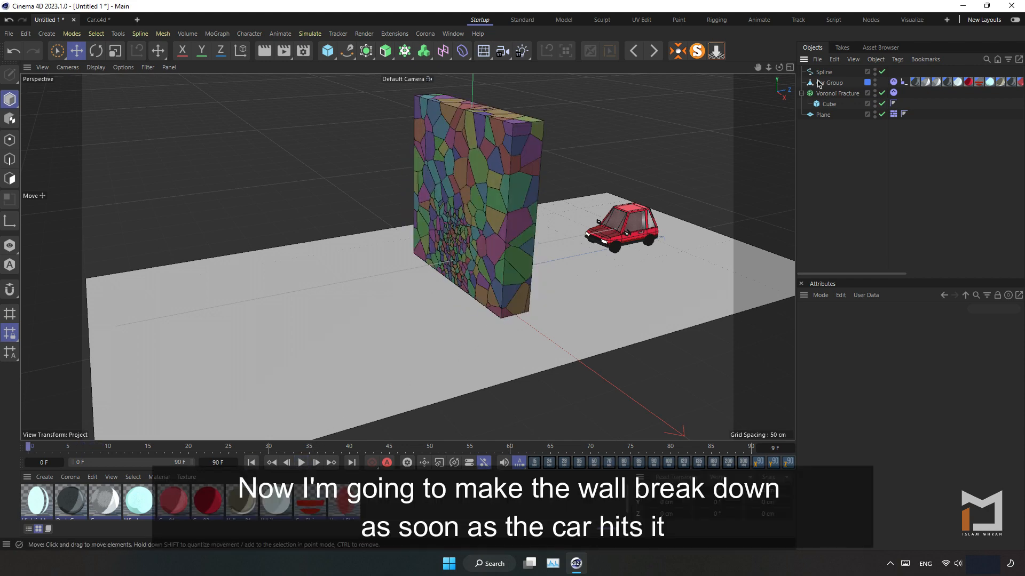
Set the dynamics trigger to On Collision for both the Voronoi-fractured wall and the car.
left_click(845, 95)
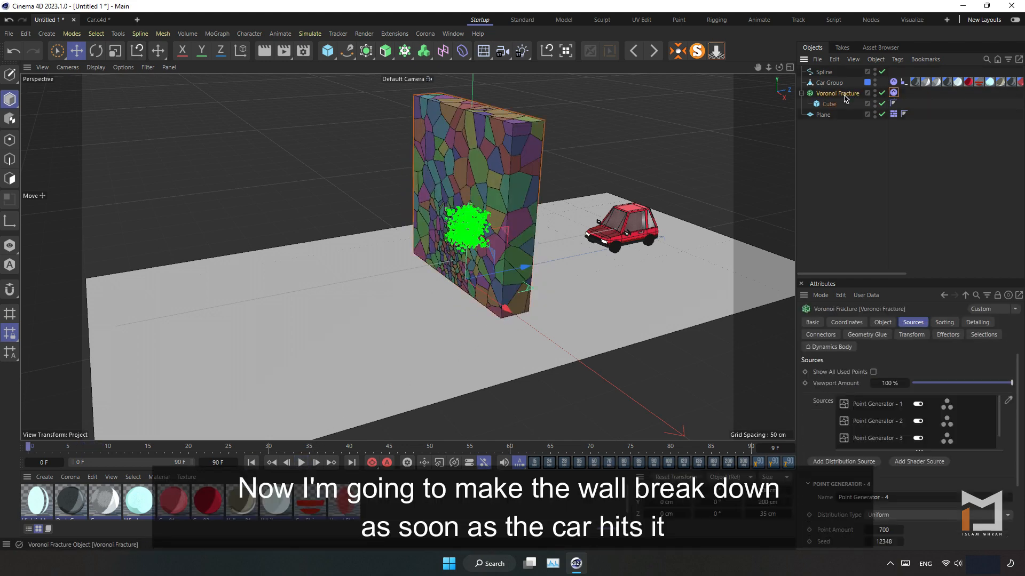
left_click(893, 94)
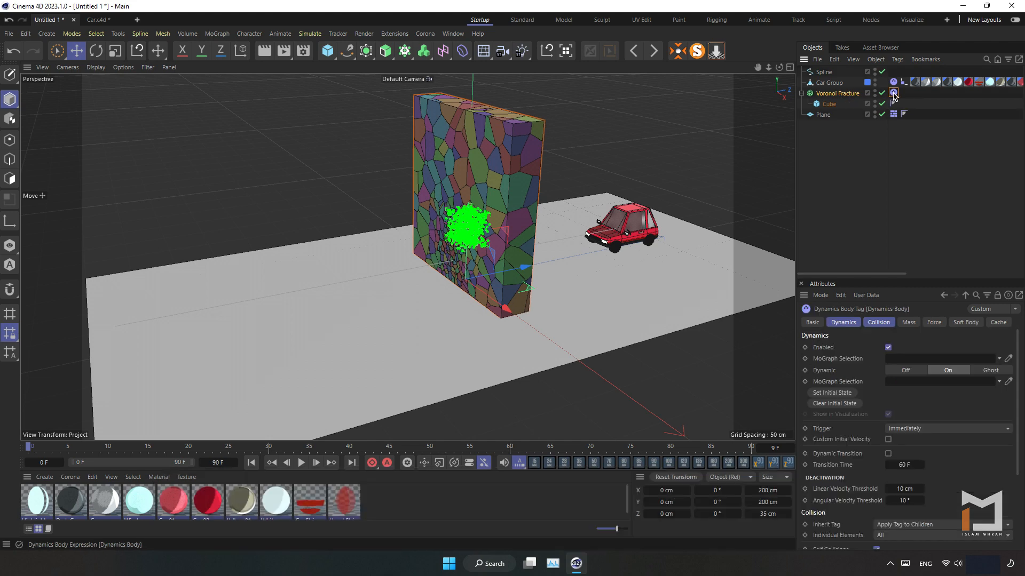
left_click(916, 430)
left_click(920, 460)
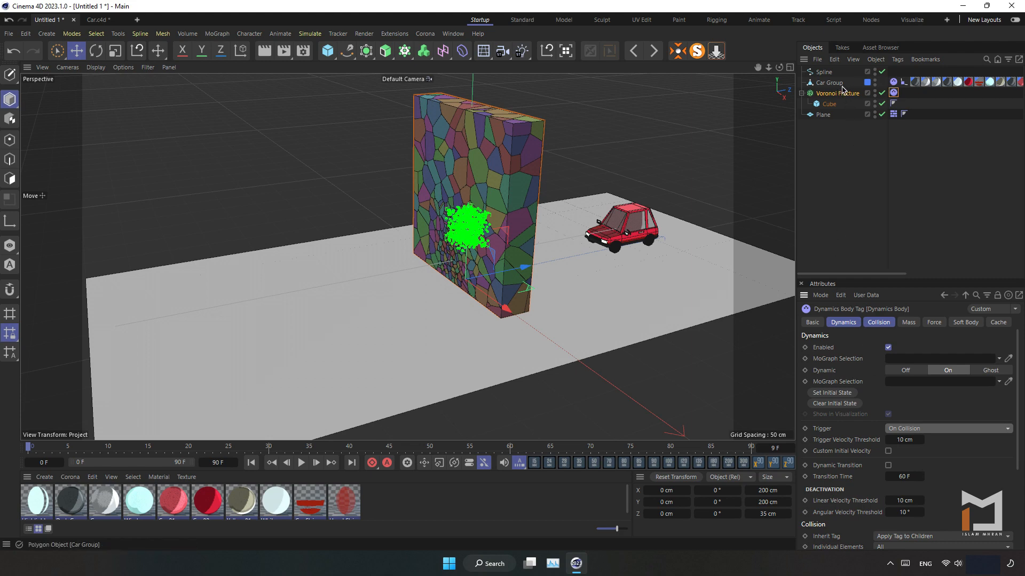
left_click(894, 82)
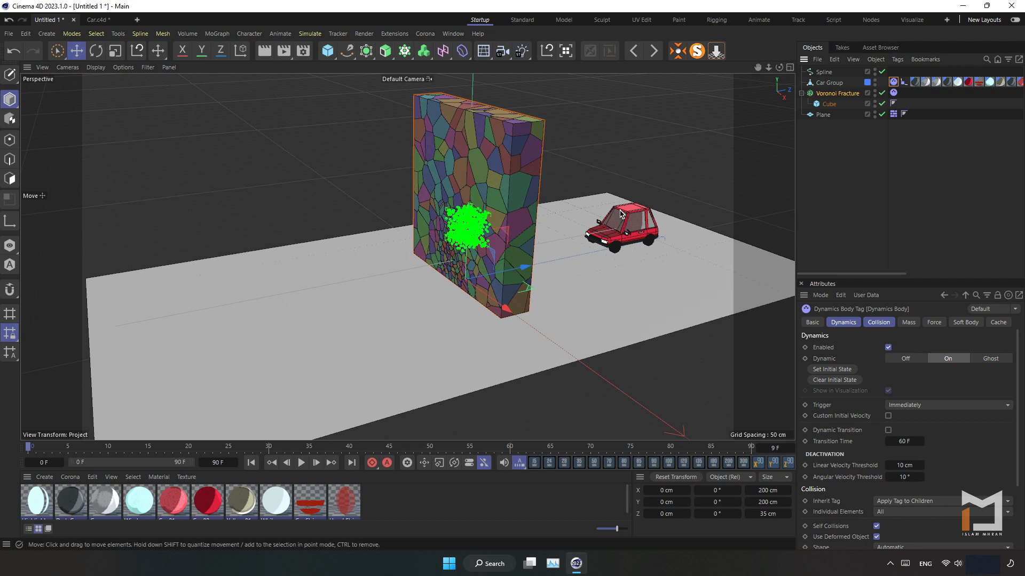
left_click(925, 407)
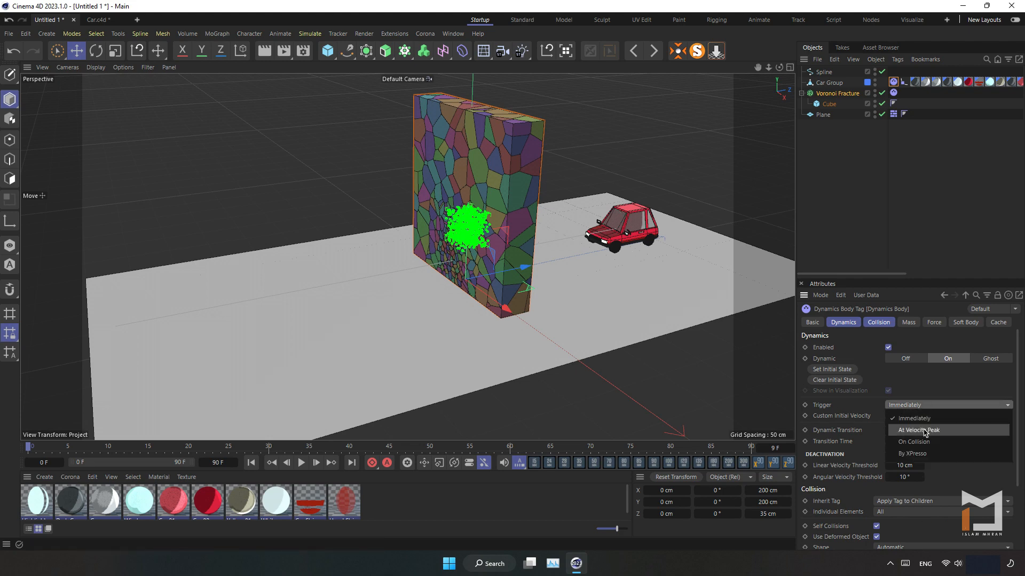
left_click(925, 442)
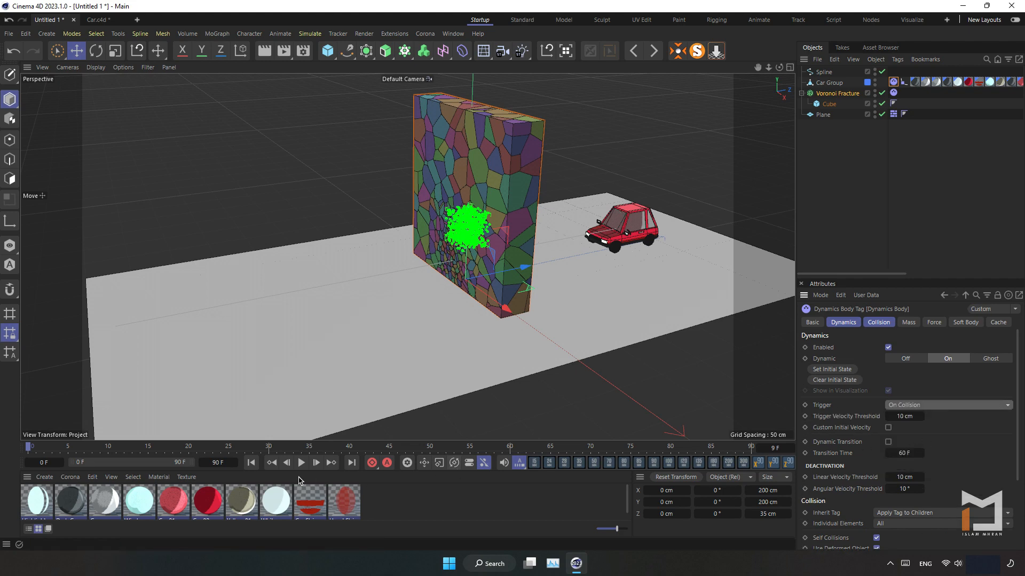
Play the collision simulation to about frame 60, pause it, and examine the car among the wall debris up close.
left_click(301, 462)
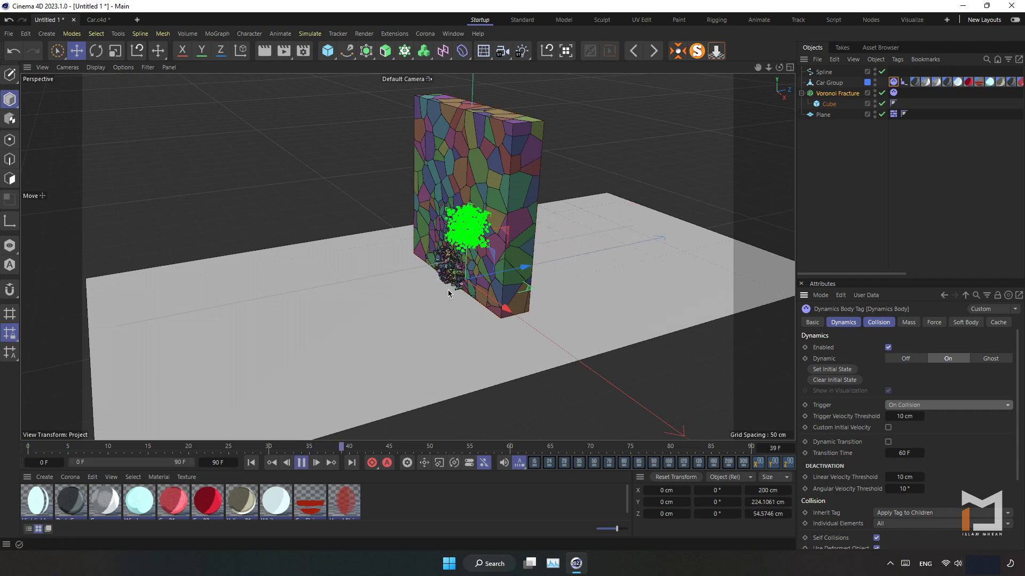
left_click(655, 148)
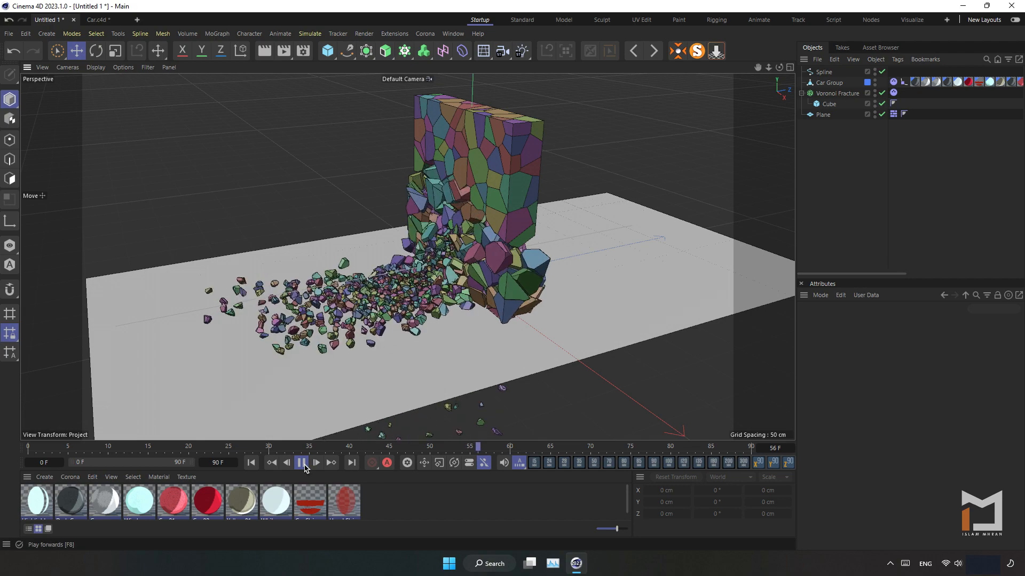
left_click(303, 464)
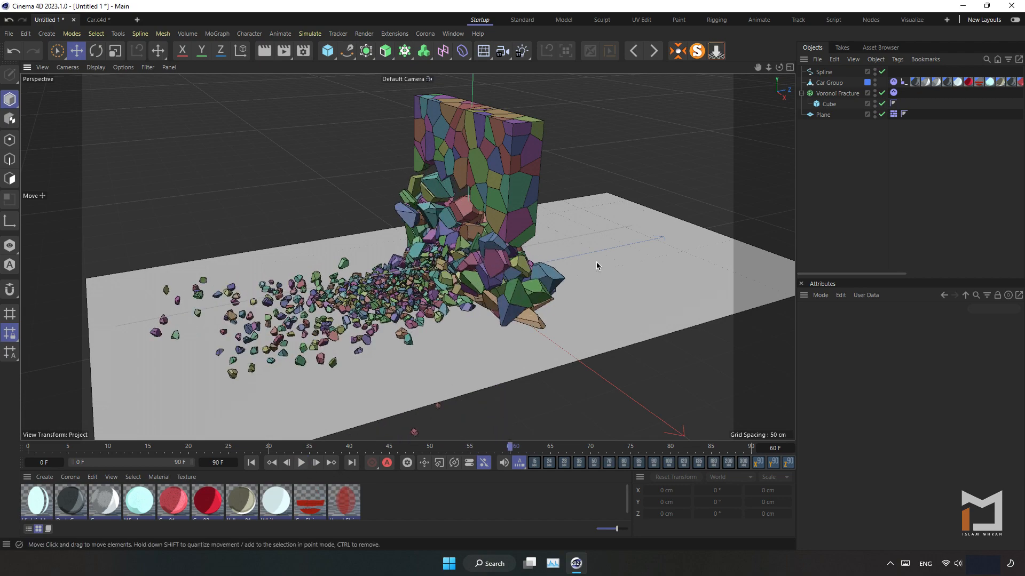
left_click_drag(779, 68, 720, 100)
scroll(507, 291, "up", 5)
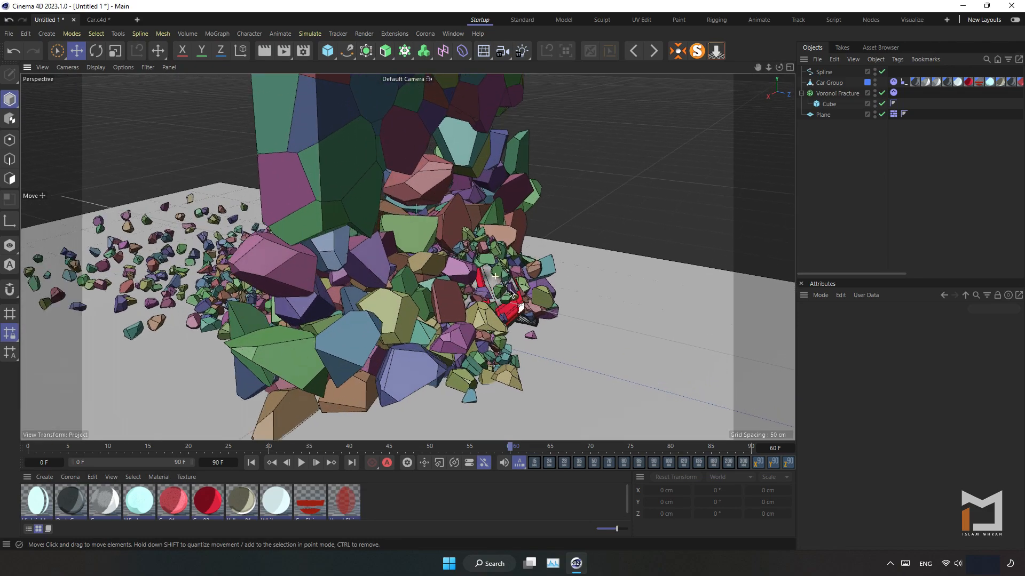
Examine the collapsed wall from another side, then rewind the simulation to frame 0.
left_click_drag(521, 298, 528, 363, "alt")
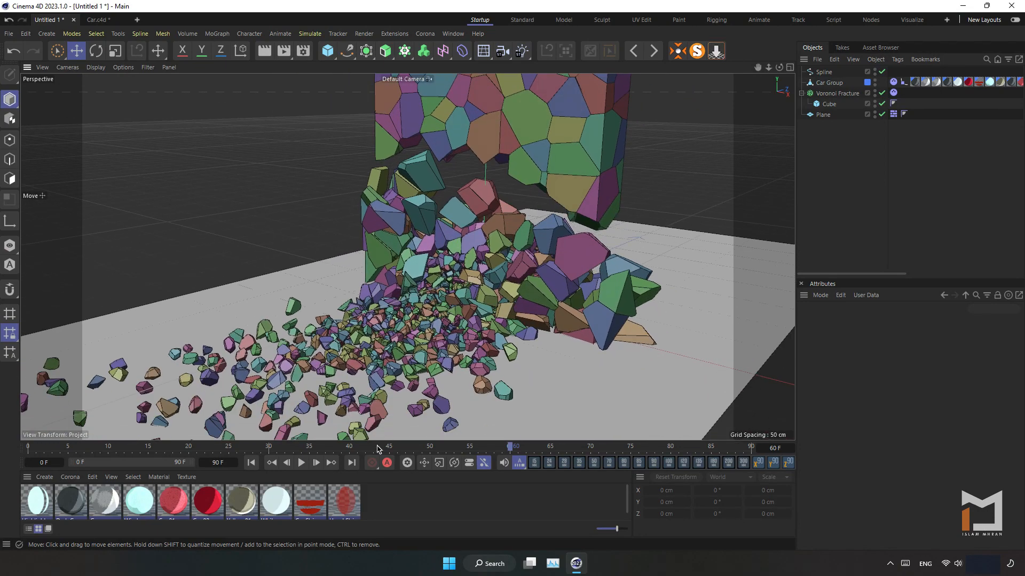
left_click(251, 465)
left_click_drag(557, 288, 697, 247, "alt")
Scale the car group down uniformly to about 81%.
left_click(703, 229)
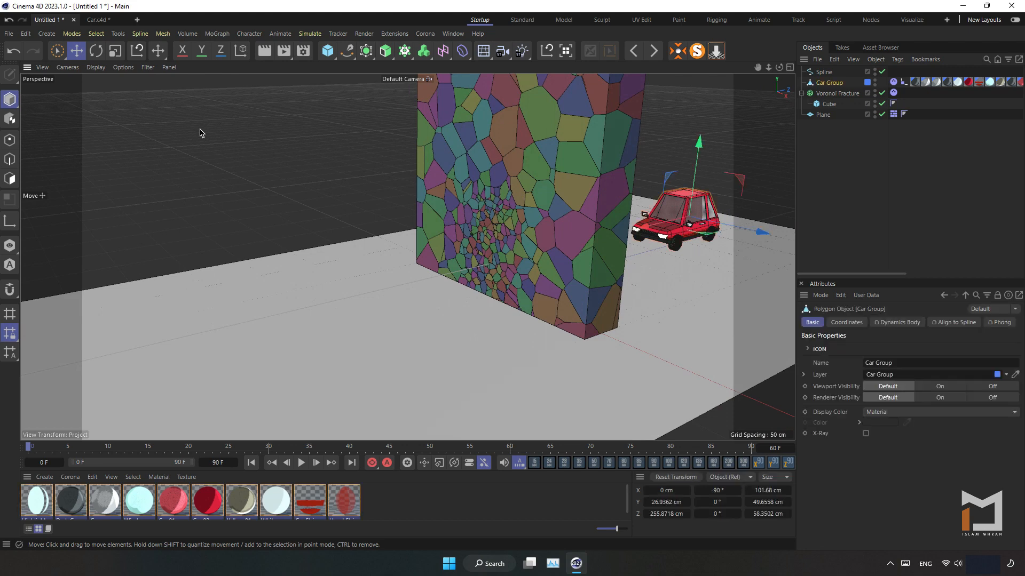
key("t")
left_click_drag(696, 140, 686, 149)
key("ctrl+z")
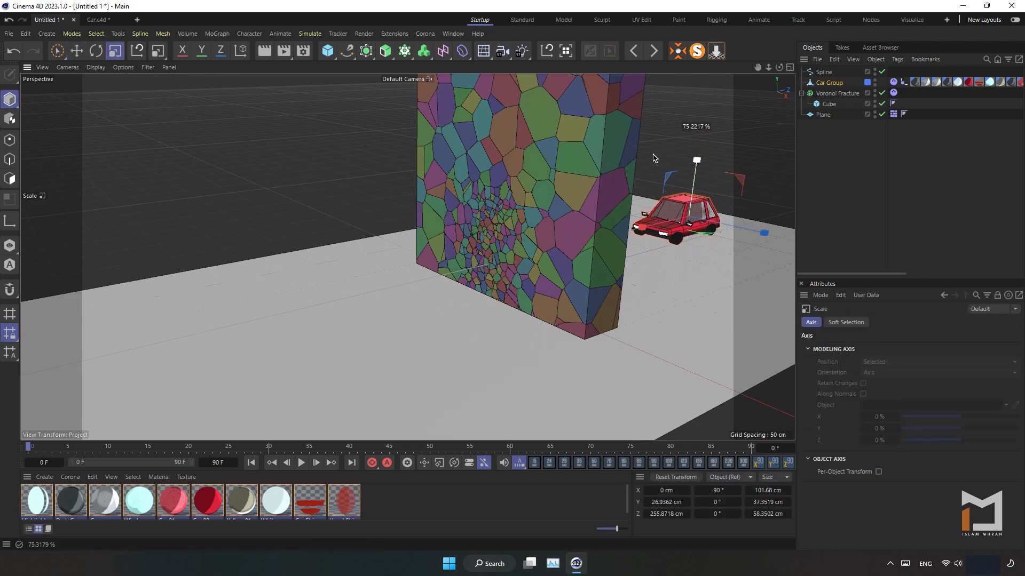
left_click_drag(577, 145, 277, 187)
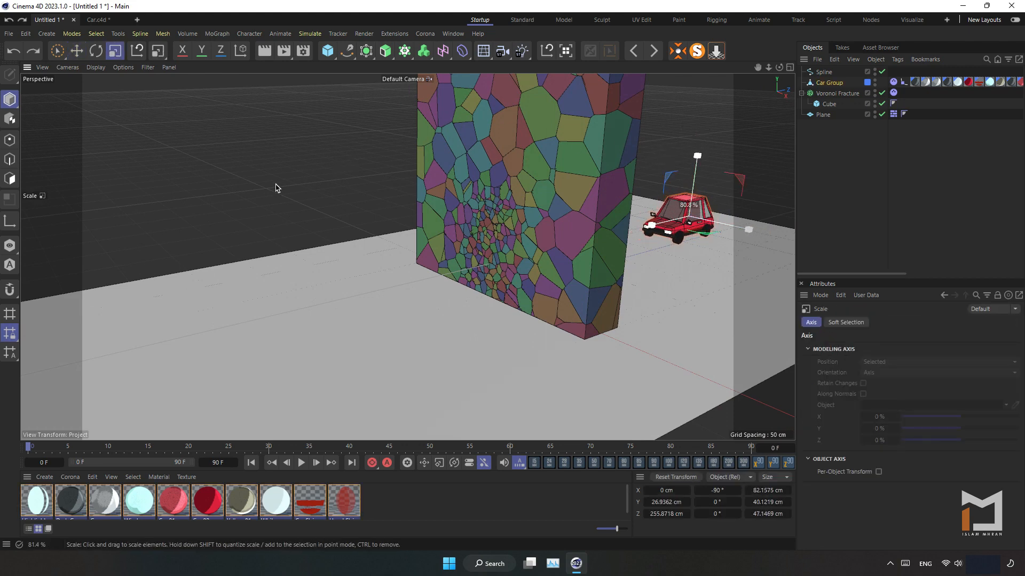
key("e")
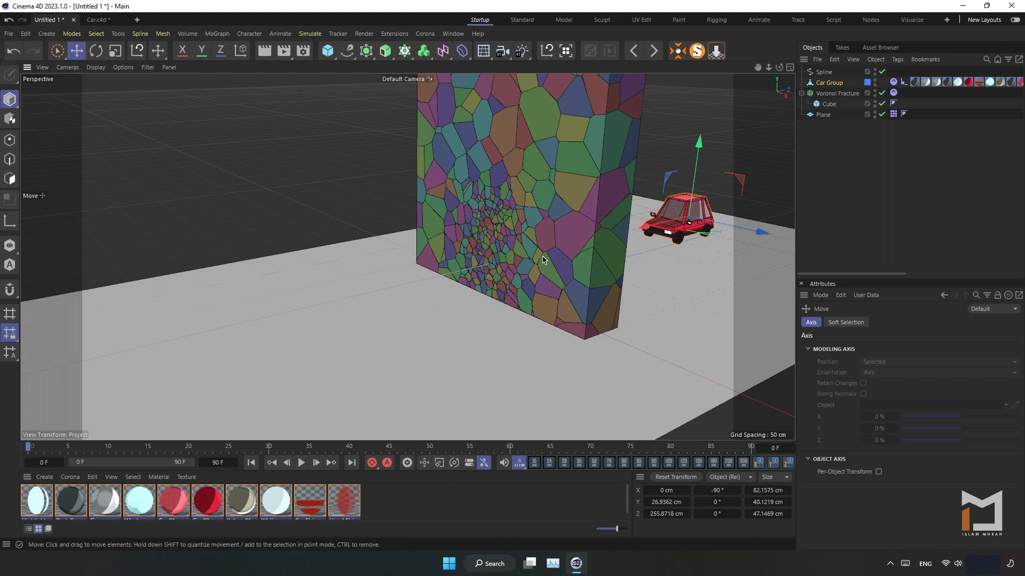
Reduce the wall cube's thickness along Z to about 6.9 cm.
left_click_drag(542, 260, 571, 240, "alt")
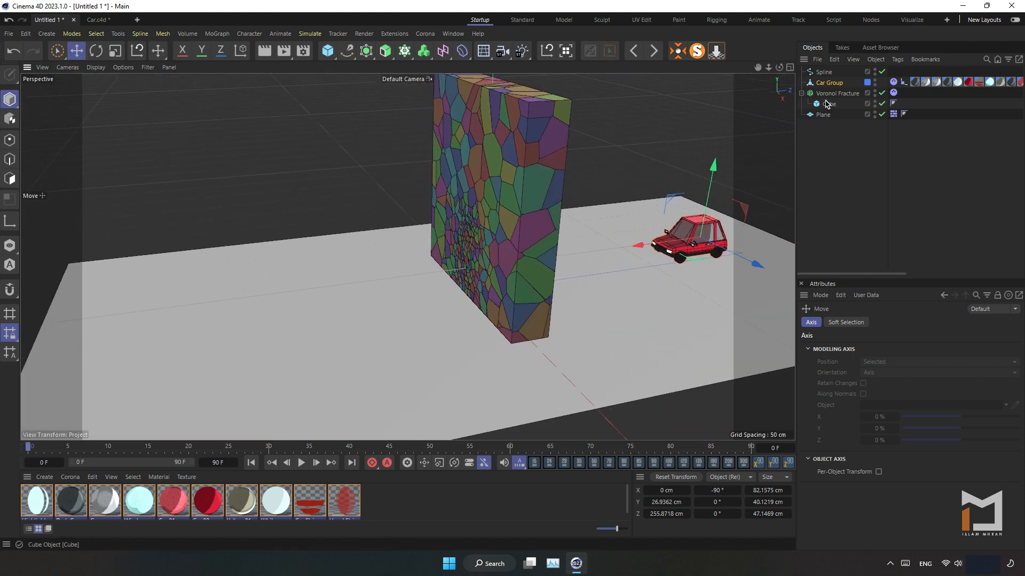
left_click(827, 105)
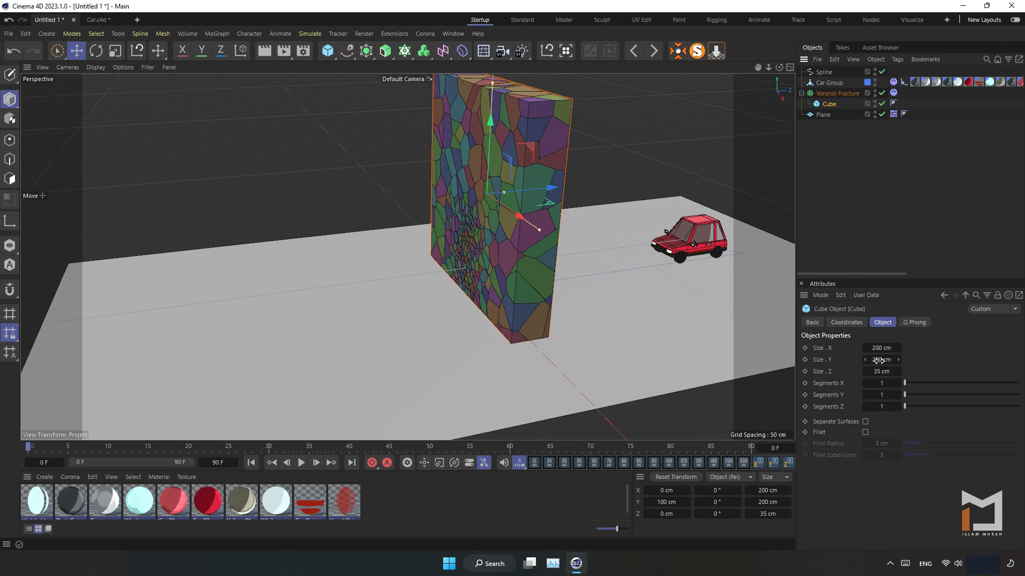
left_click_drag(503, 196, 491, 201)
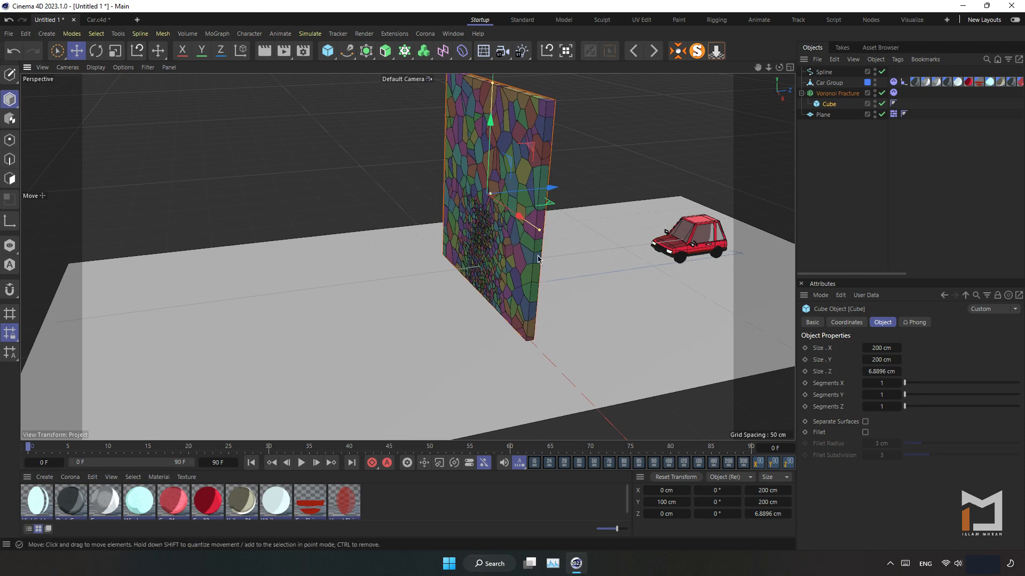
left_click_drag(495, 262, 521, 270, "alt")
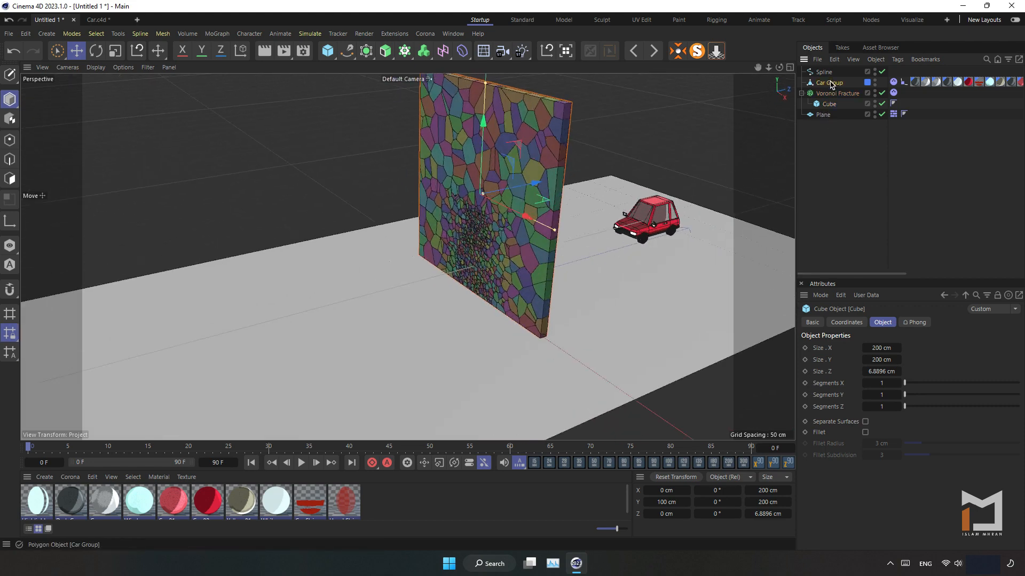
Lower the car group and its spline together until the car's wheels sit close to the floor plane.
left_click(831, 84)
left_click_drag(666, 282, 630, 249, "alt")
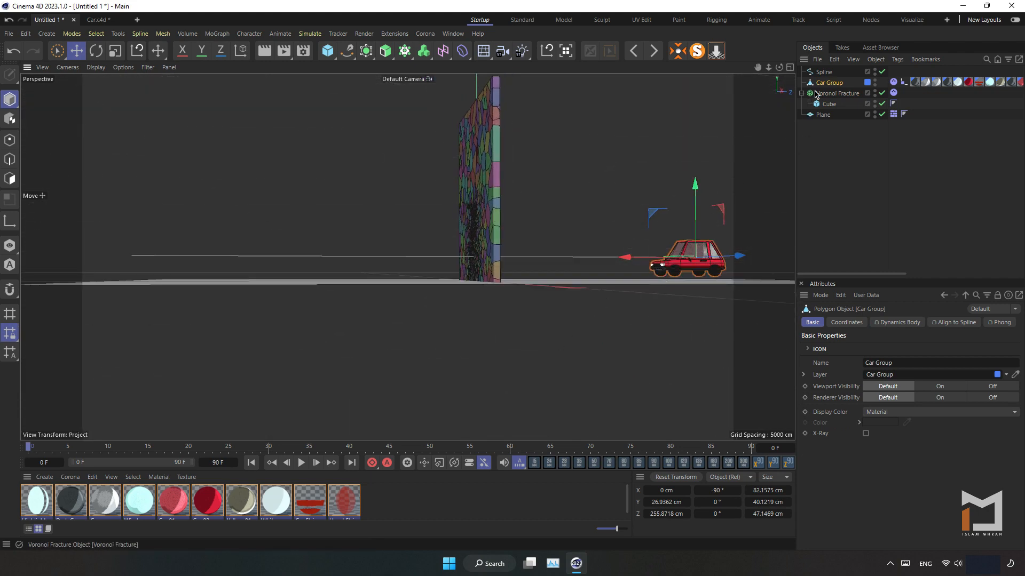
left_click(824, 72, "ctrl")
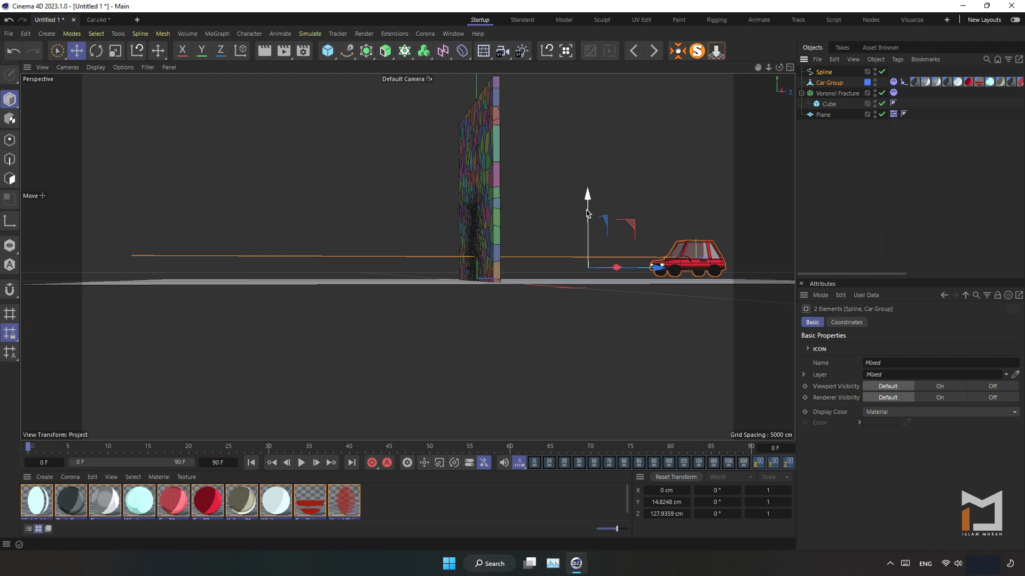
left_click_drag(582, 209, 606, 280)
Play the collision simulation to about frame 73 while viewing the smashed wall from another angle, then stop and rewind to frame 0.
left_click(618, 217)
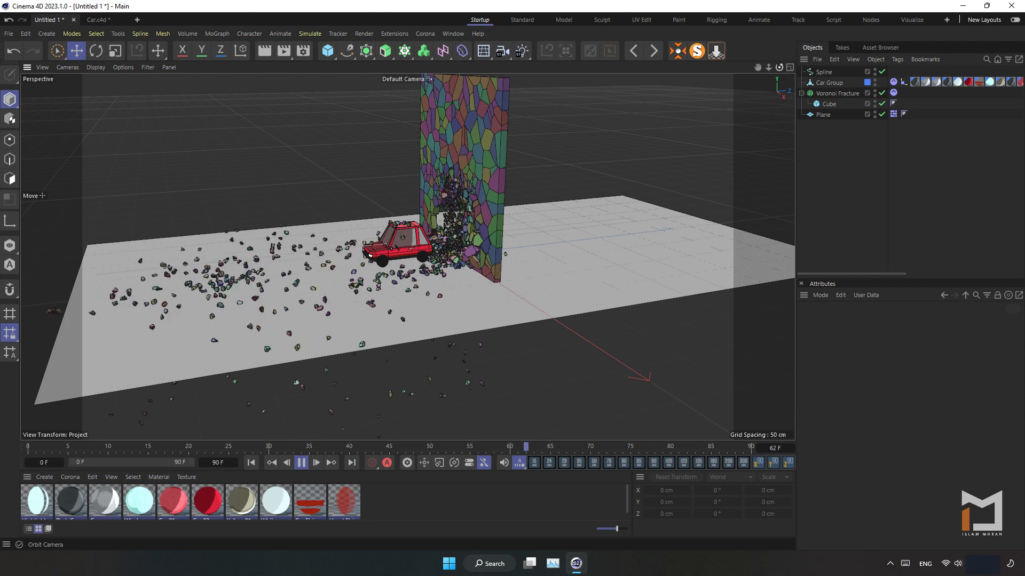
left_click_drag(780, 68, 737, 71)
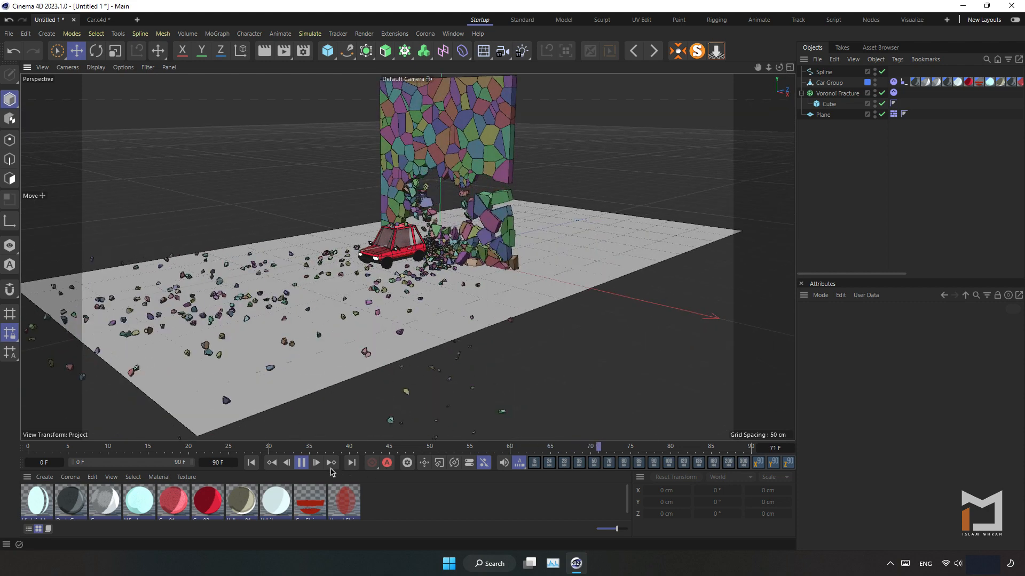
left_click(301, 462)
left_click(252, 465)
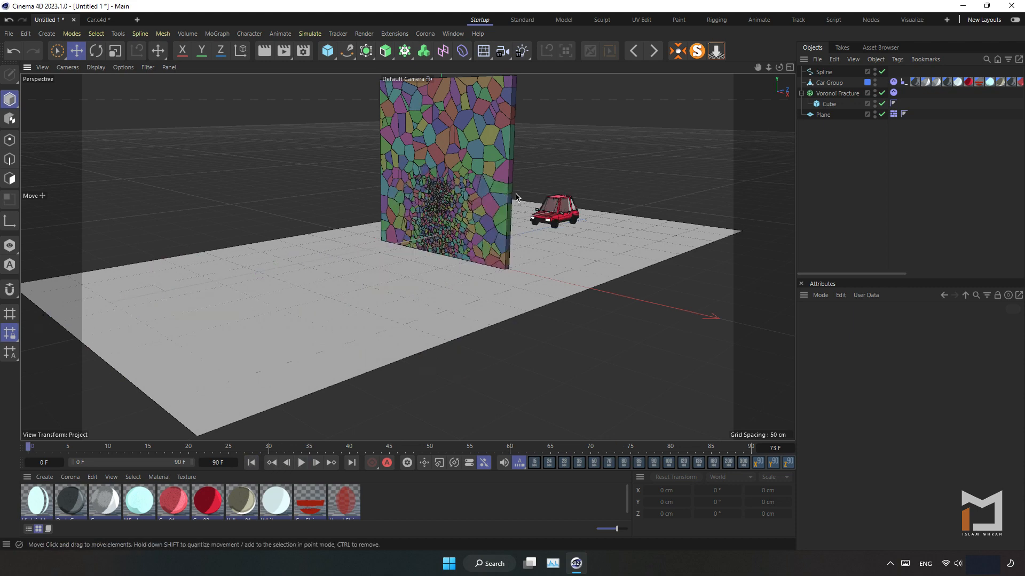
Scale the car group up uniformly to a length of about 147 cm.
left_click(560, 216)
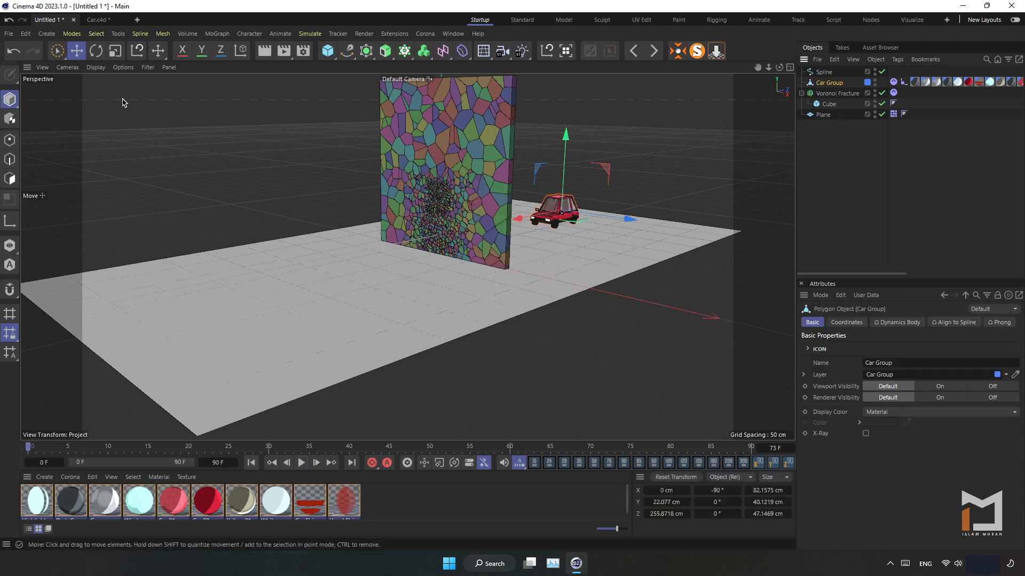
key("t")
left_click_drag(222, 194, 572, 125)
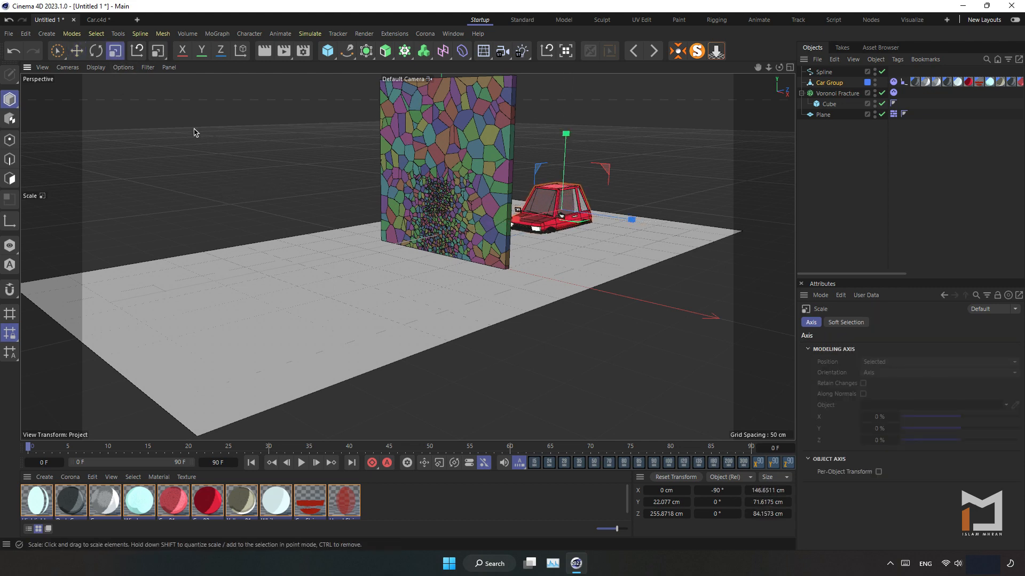
Raise the car group and its spline together, bringing the car to a Y position of about 38.5 cm.
left_click(77, 51)
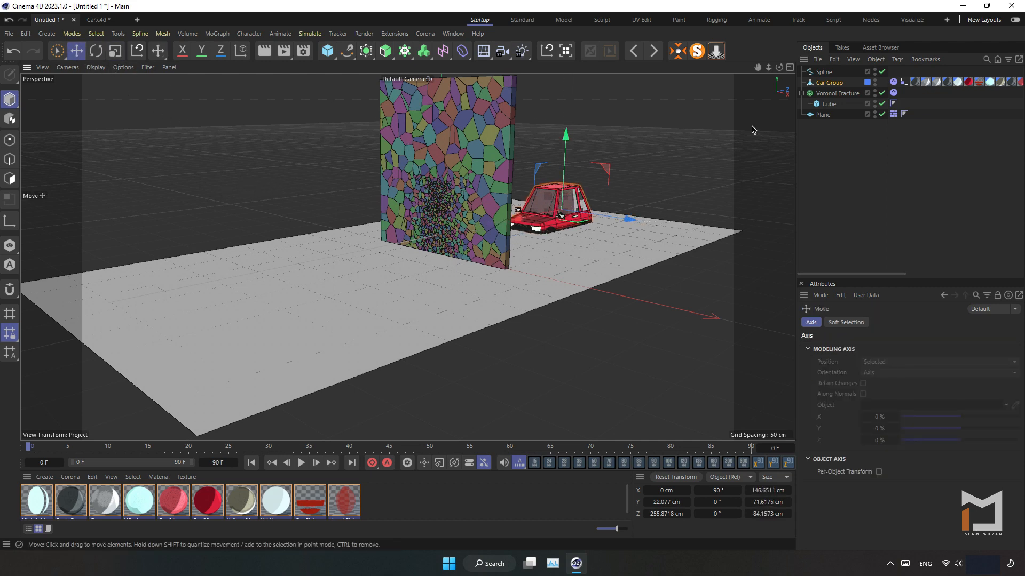
left_click(825, 84)
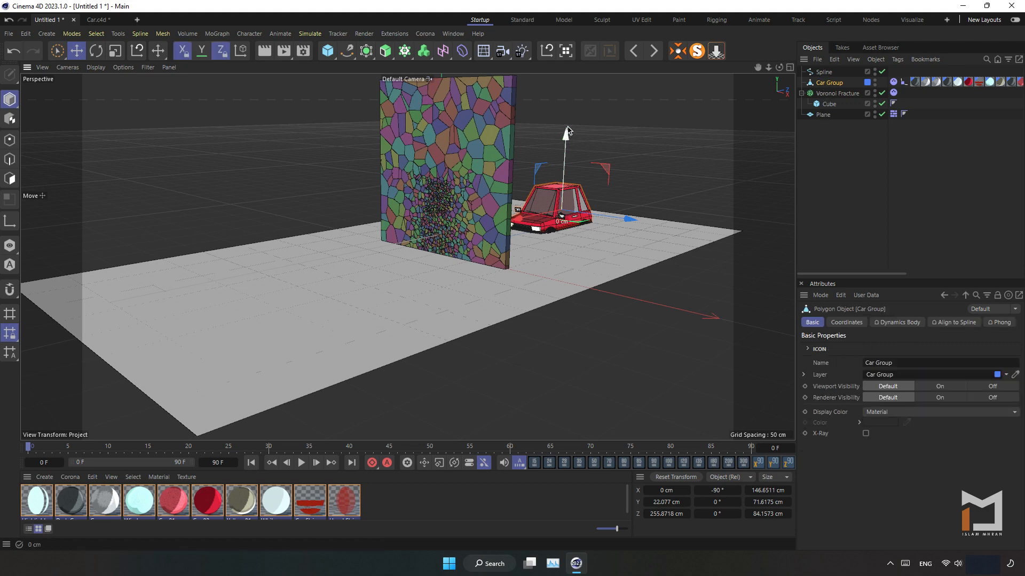
left_click(822, 72, "ctrl")
left_click_drag(507, 213, 514, 185)
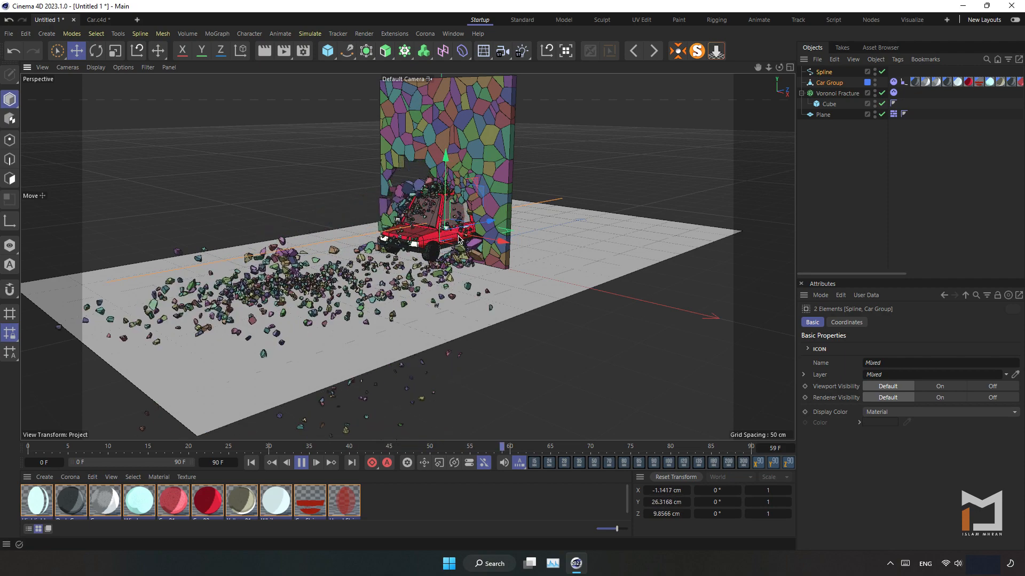
Pause the running simulation at frame 68 and examine the car in the wall opening up close and from the side.
left_click(314, 462)
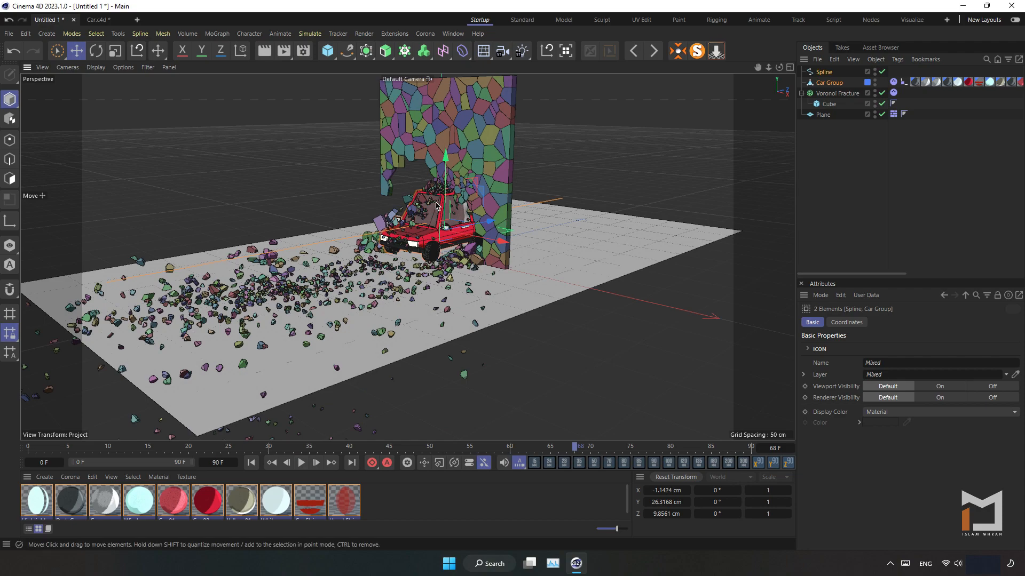
scroll(419, 229, "up", 5)
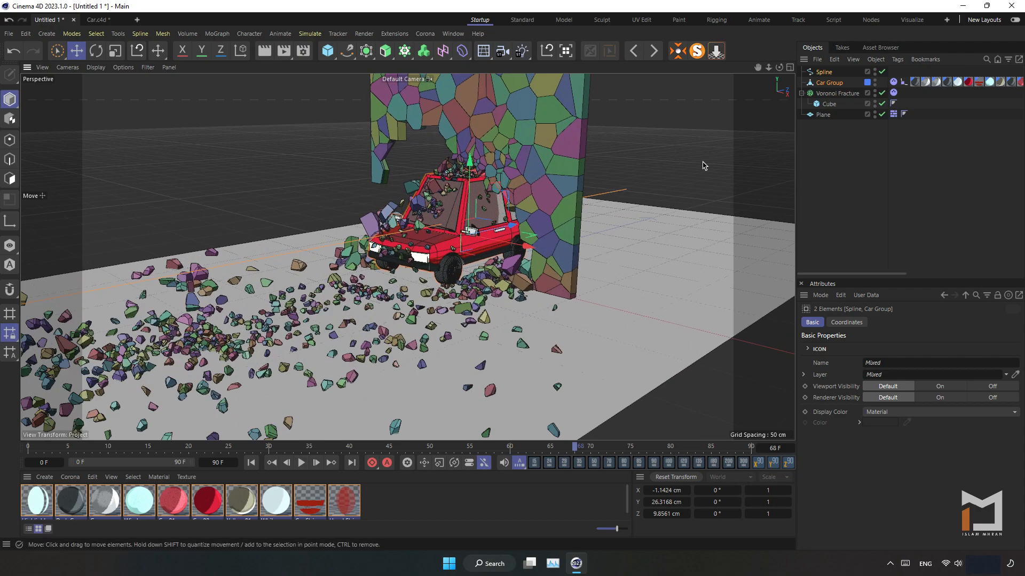
left_click_drag(779, 68, 279, 174)
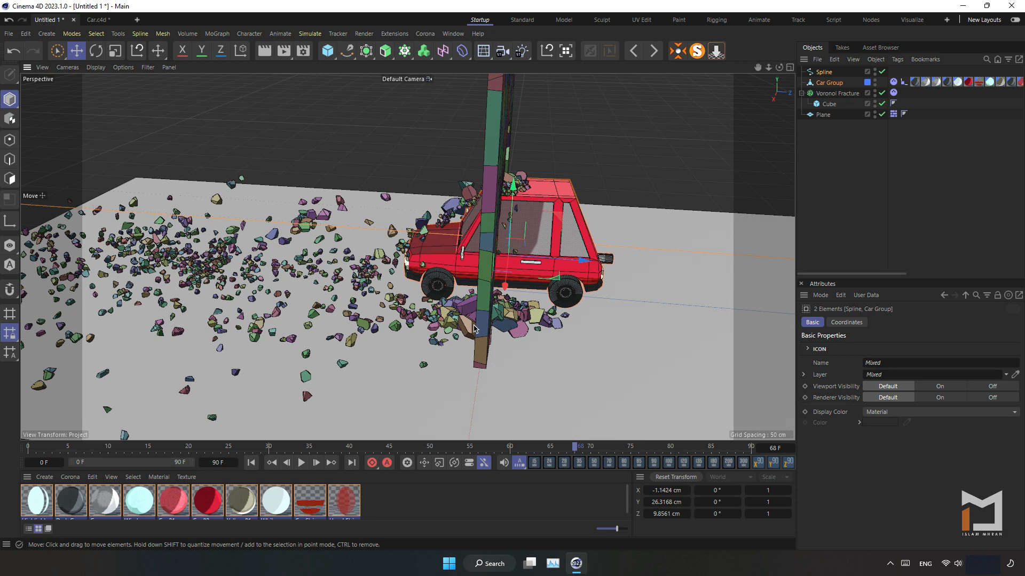
Set Dynamic to Off in the car group's Dynamics Body tag.
left_click(893, 83)
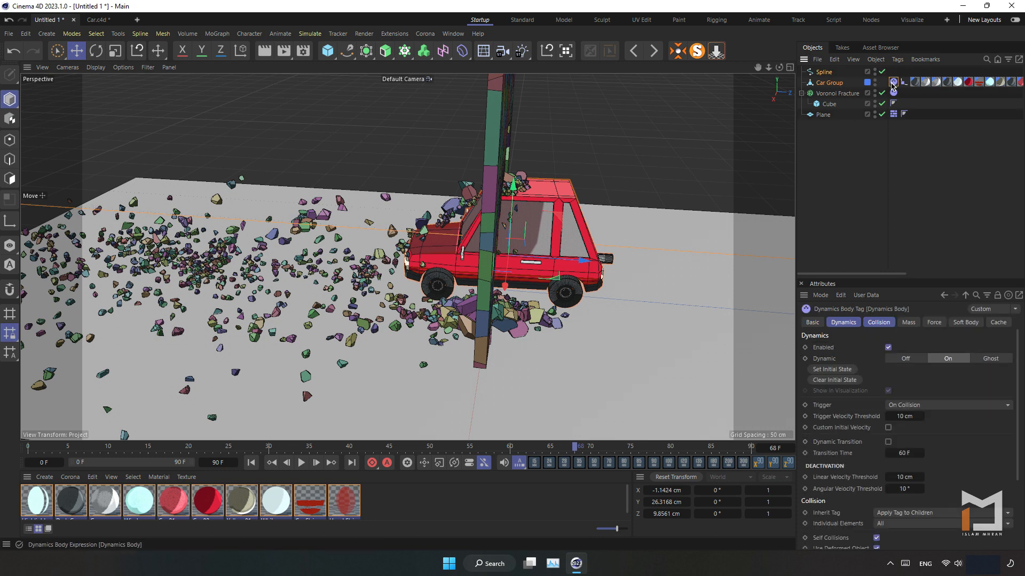
left_click(843, 85)
left_click(893, 83)
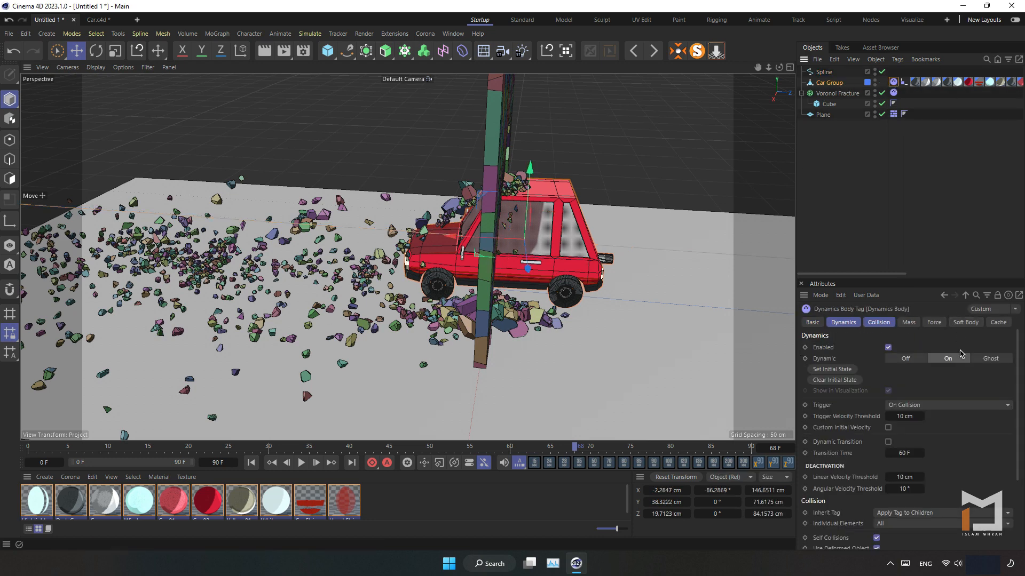
left_click(911, 362)
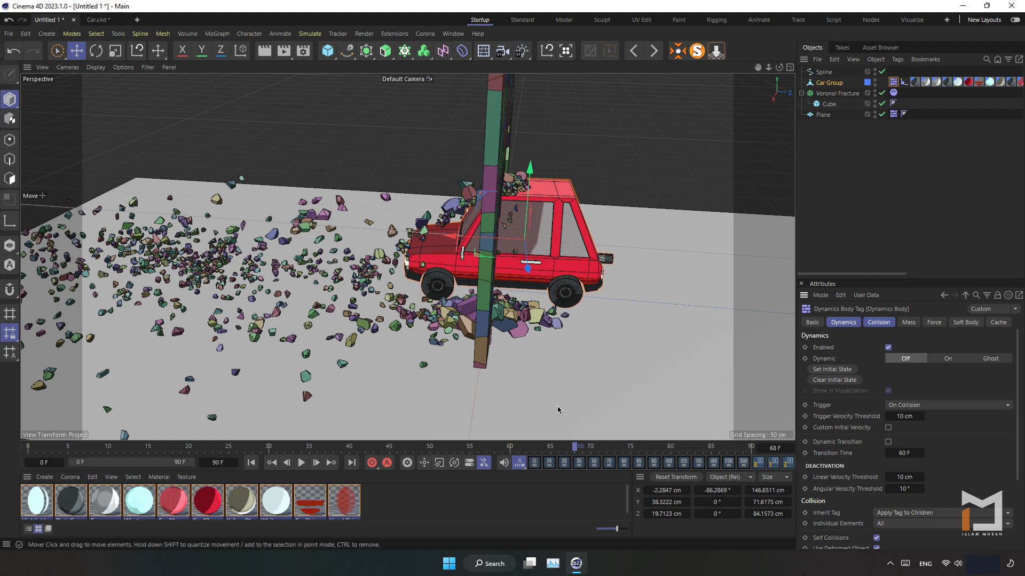
Play the simulation from the side and from a front angle to about frame 85, then return to frame 0.
left_click(250, 464)
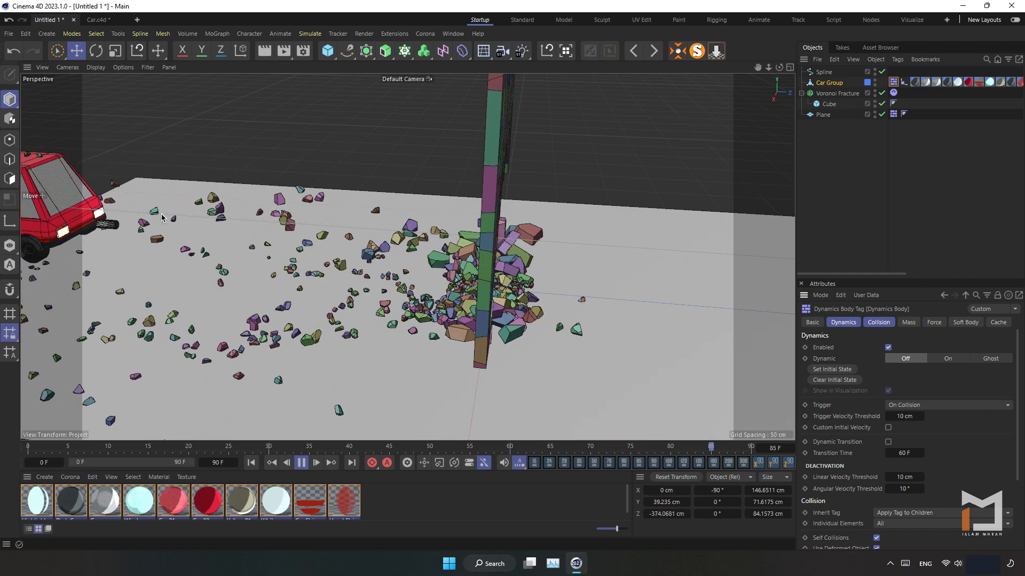
left_click(301, 462)
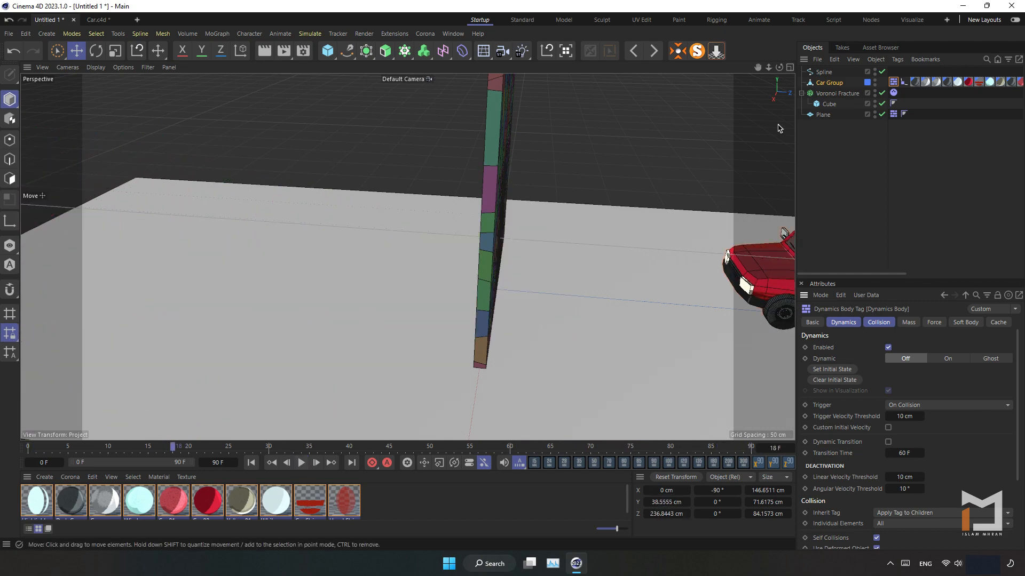
left_click_drag(784, 69, 732, 75)
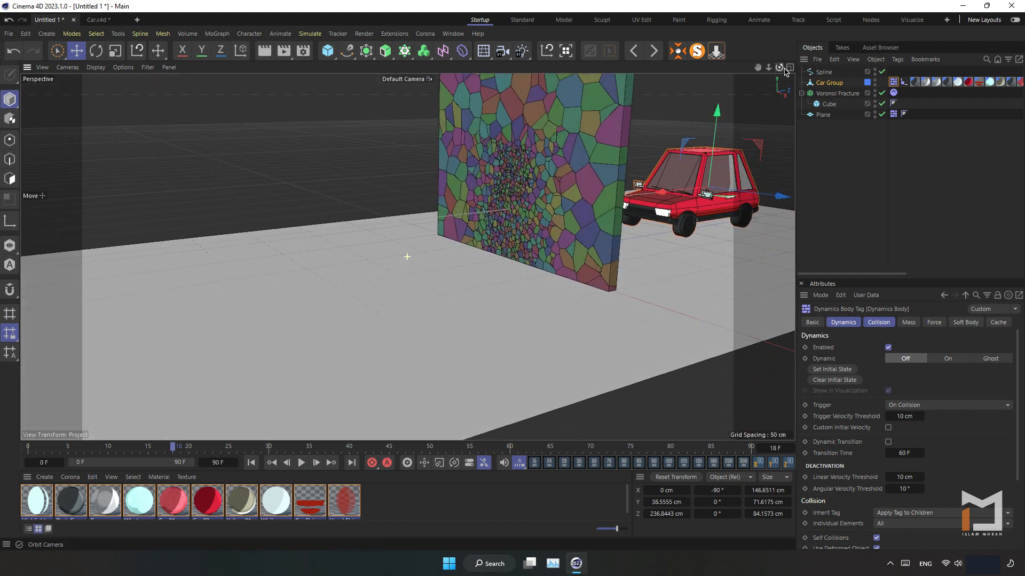
left_click(301, 463)
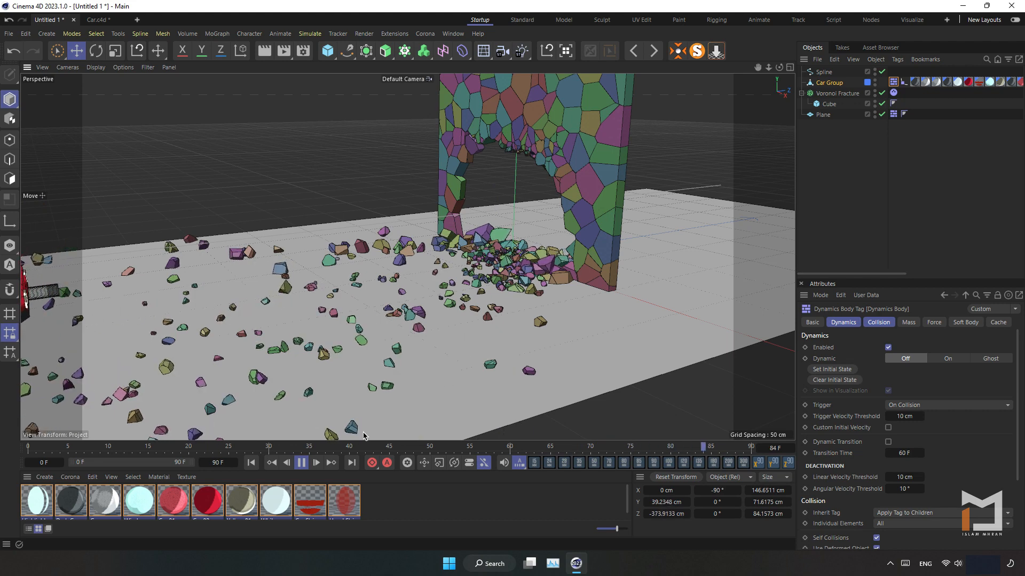
left_click(301, 463)
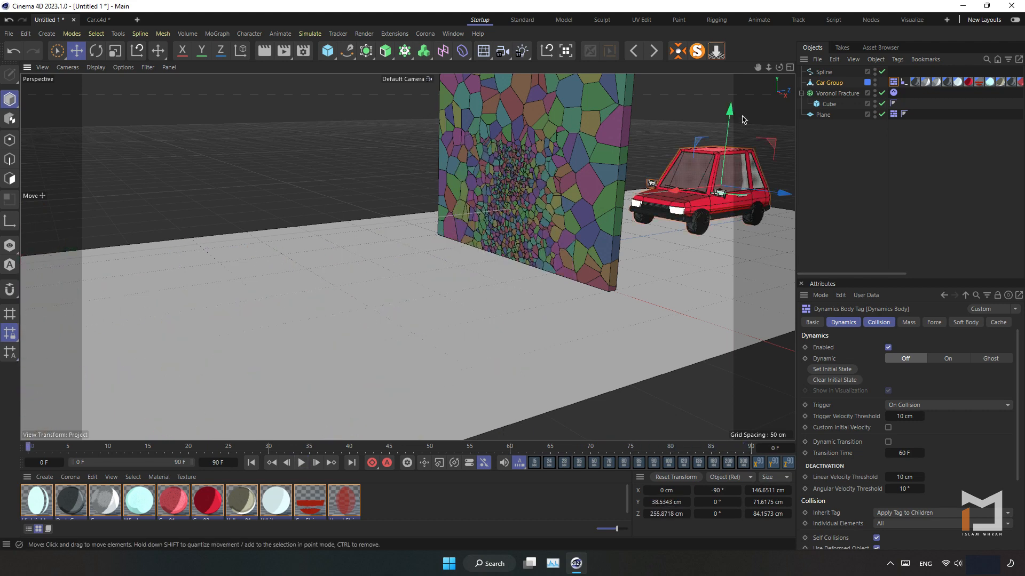
Play the simulation from the wall's exit side, pause at frame 59, and examine the car and flying debris from the front.
left_click_drag(779, 68, 875, 71)
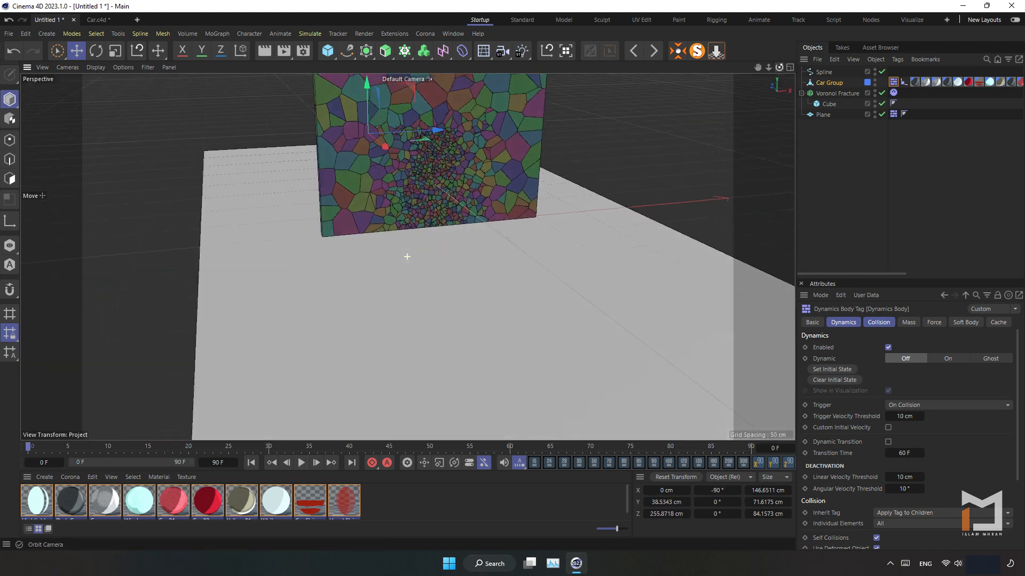
left_click_drag(407, 257, 493, 231, "alt")
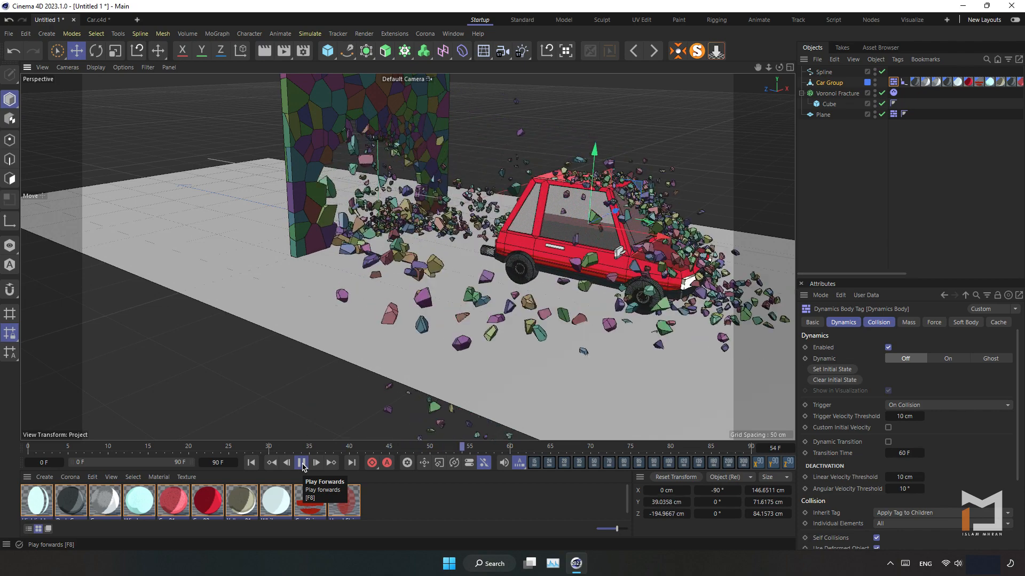
left_click(301, 463)
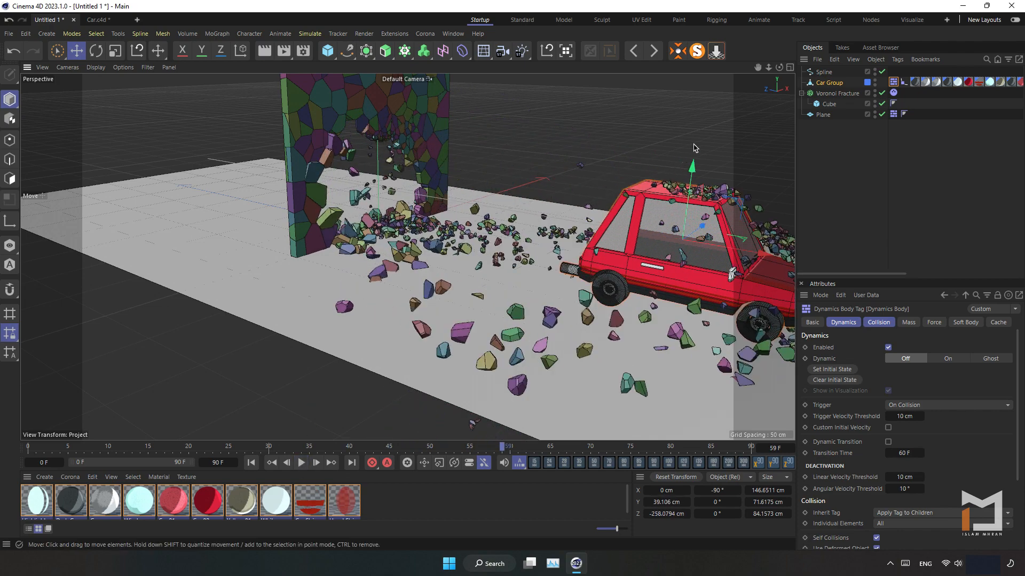
left_click_drag(780, 68, 697, 217)
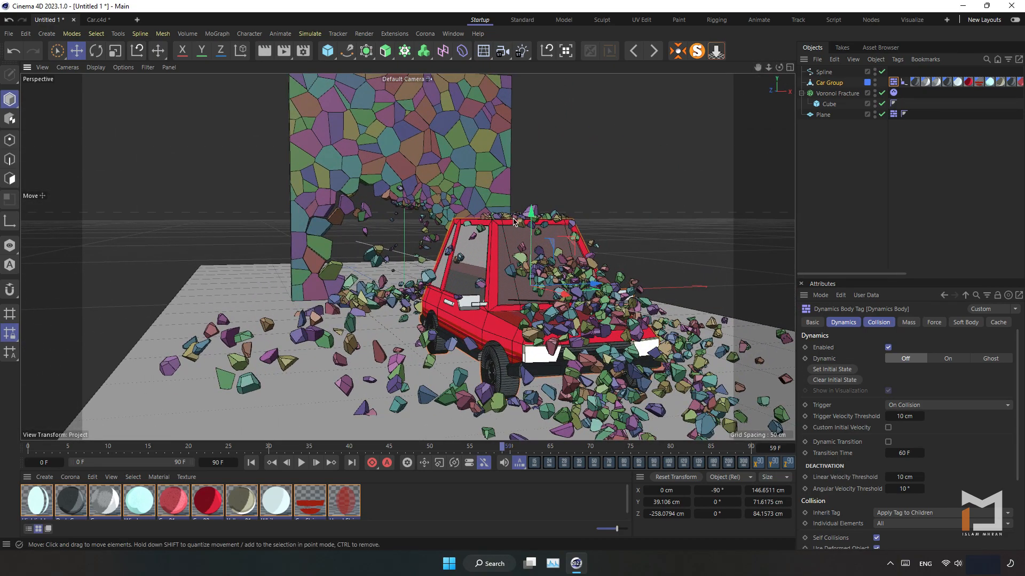